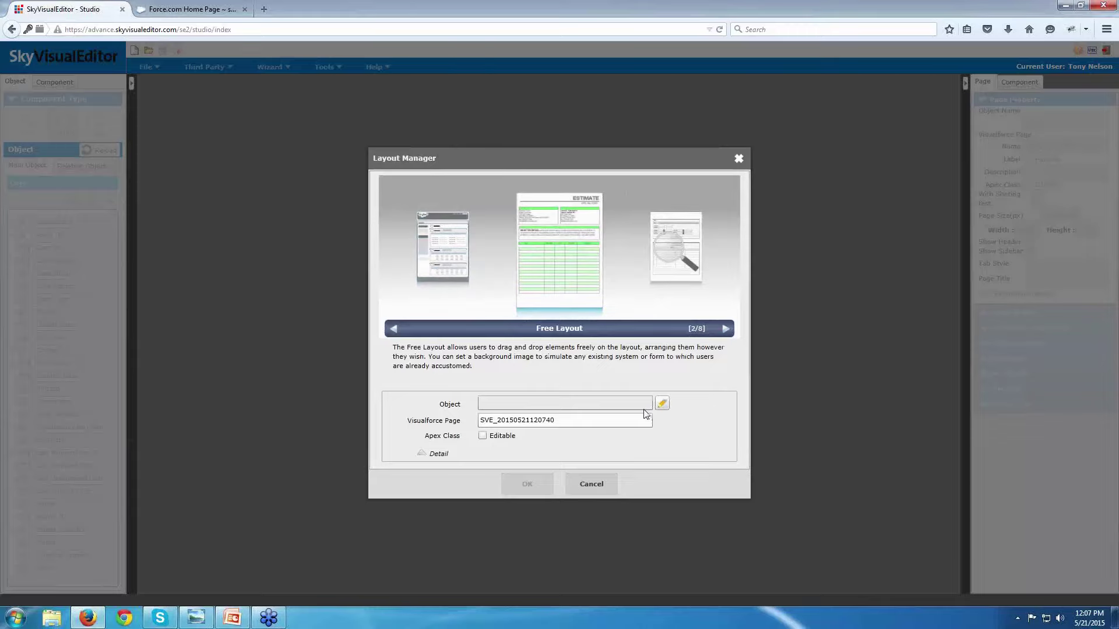
Create a Free Layout page for the Opportunity object with the Visualforce page name Webinar_Oppty_Form.
left_click(641, 404)
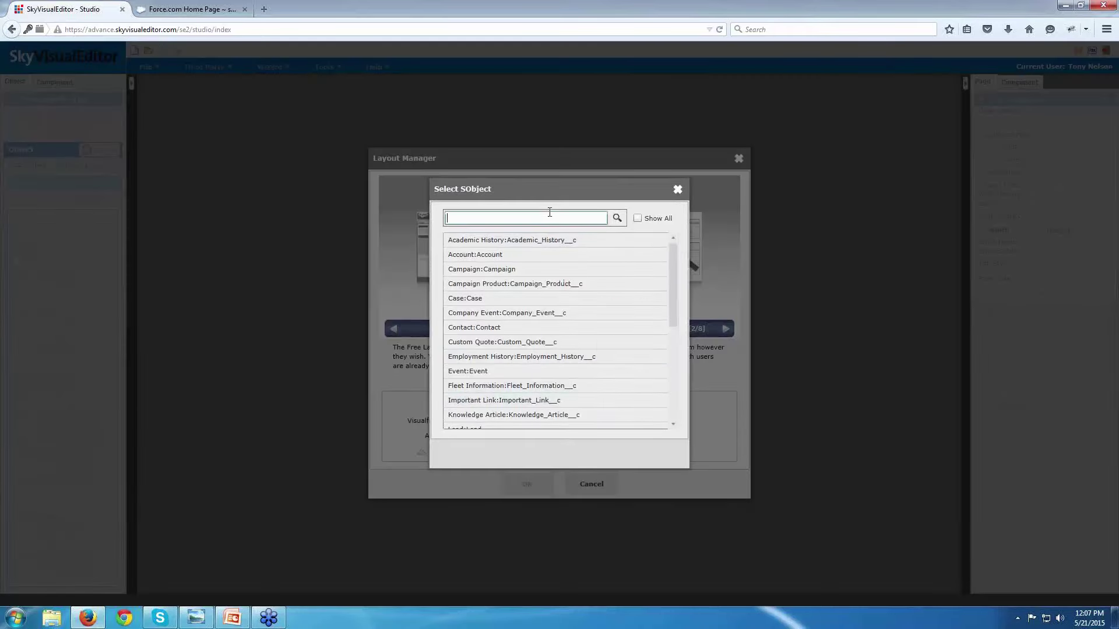
type("opp")
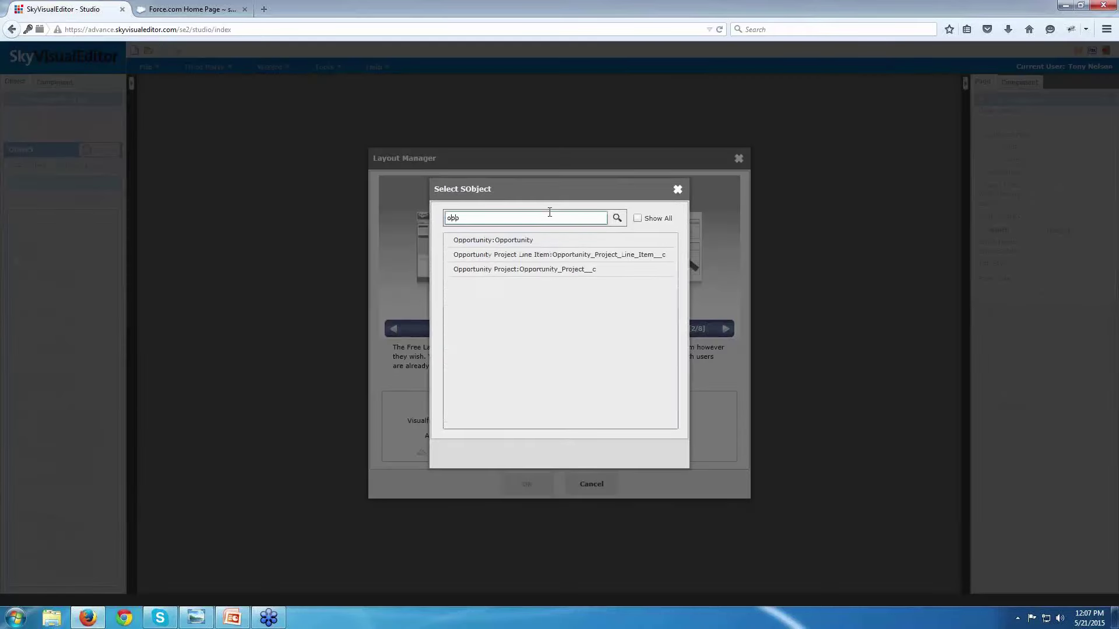
double_click(555, 243)
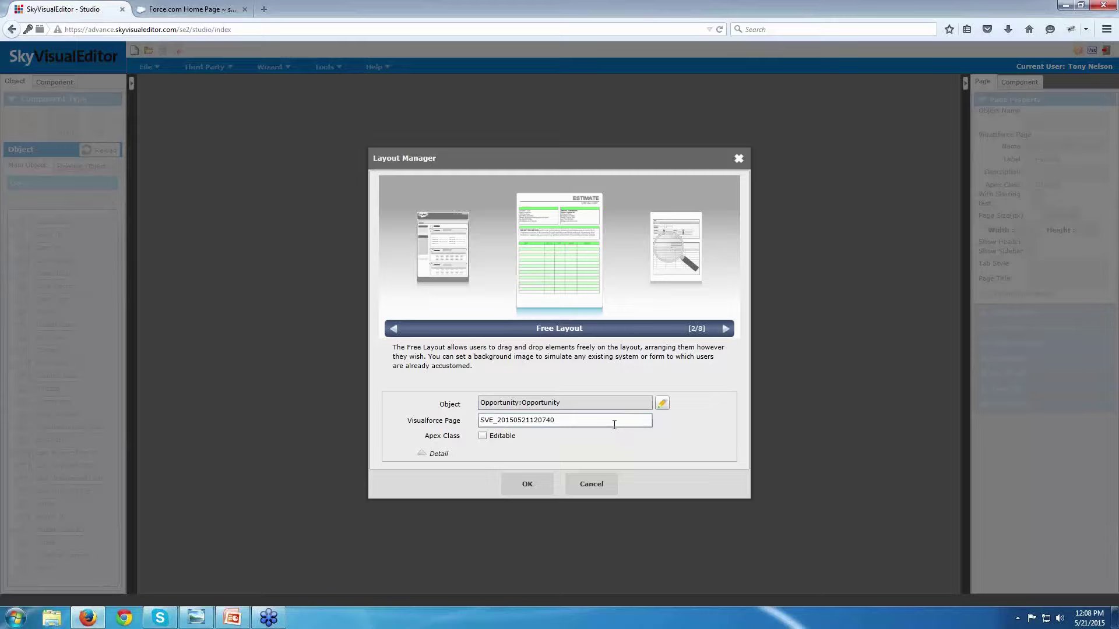
left_click_drag(614, 425, 439, 429)
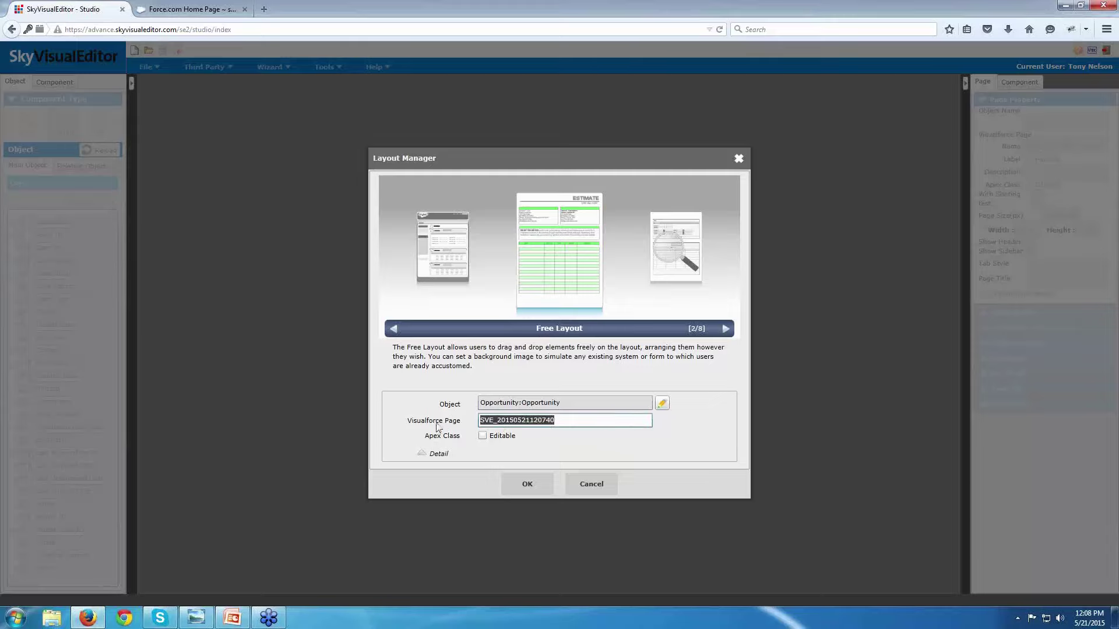
type("Webinar_O")
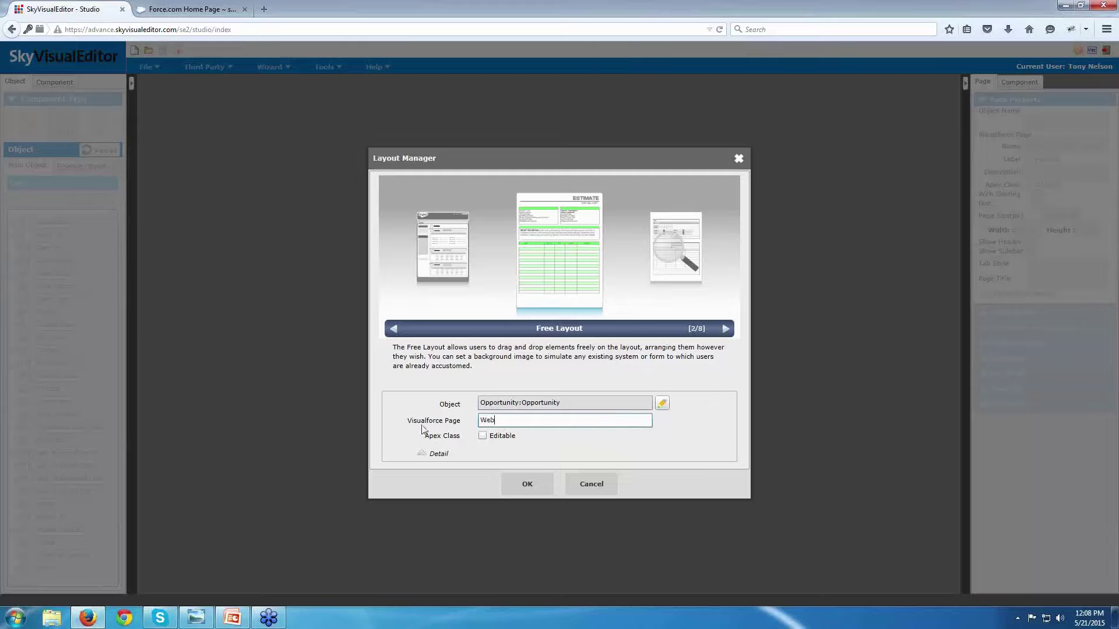
type("ppty_Form")
left_click(516, 492)
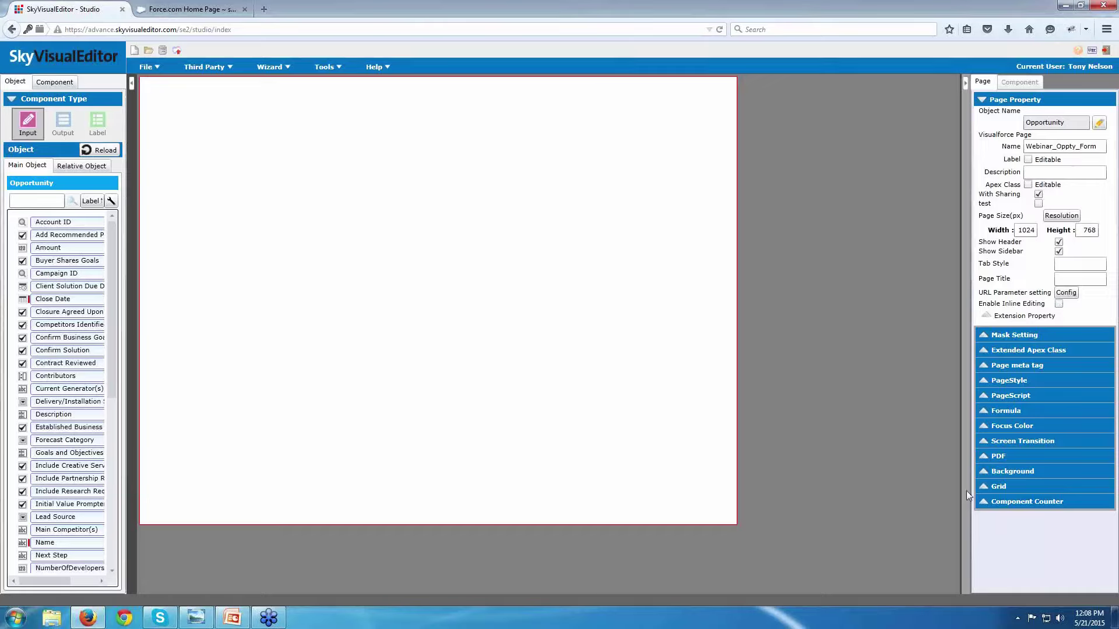
Set the page to be rendered as PDF with the letter (8.5 in * 11 in) page size.
left_click(983, 456)
scroll(989, 417, "down", 2)
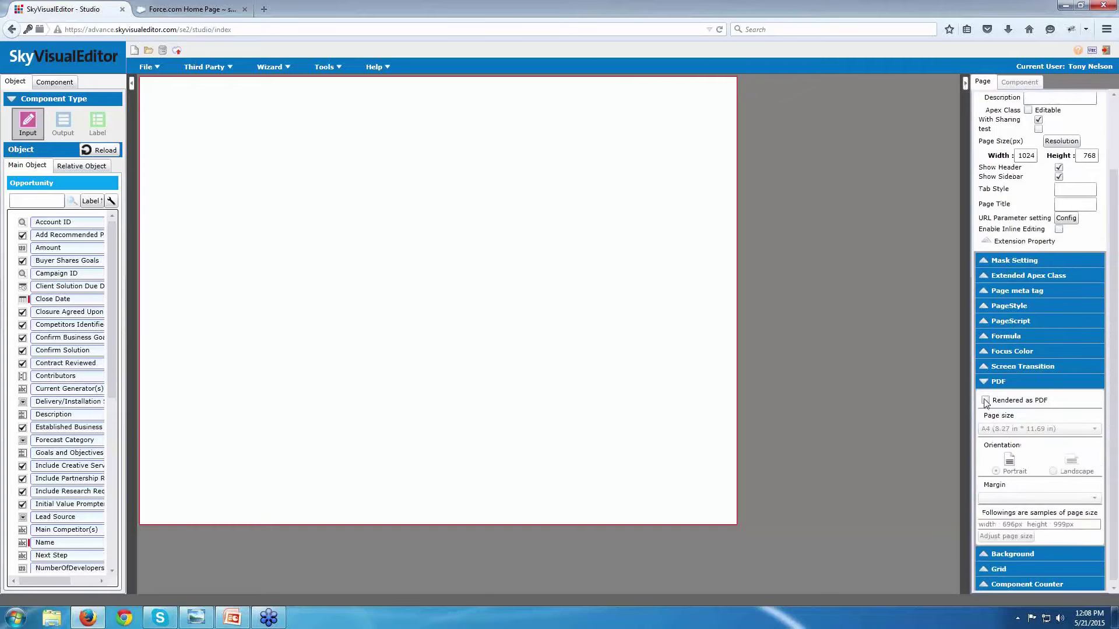
left_click(986, 400)
left_click(1015, 437)
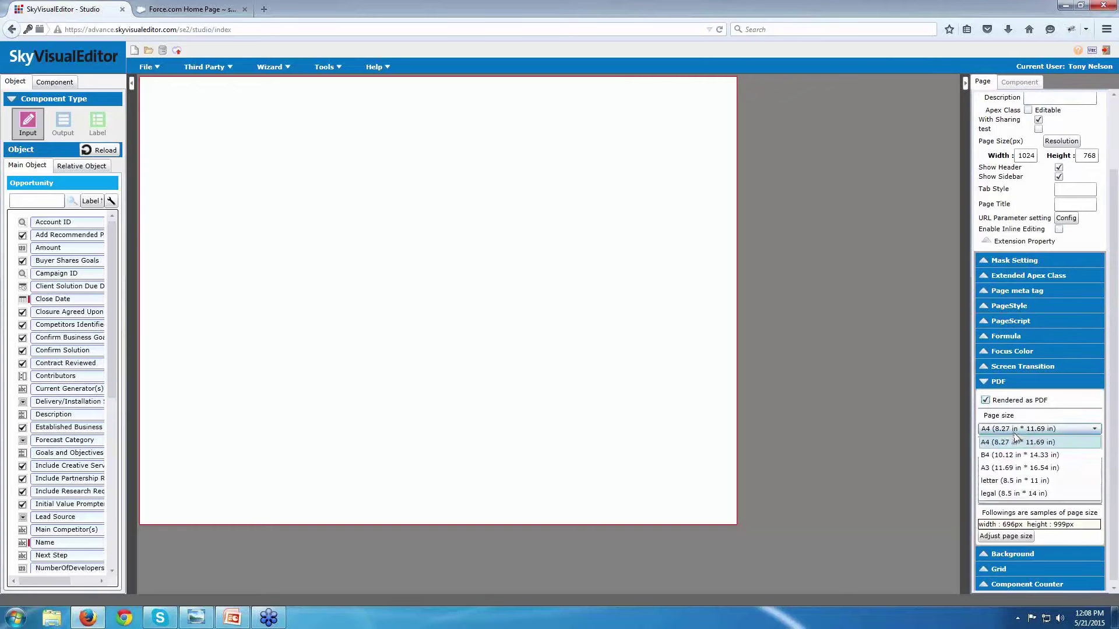
left_click(1030, 485)
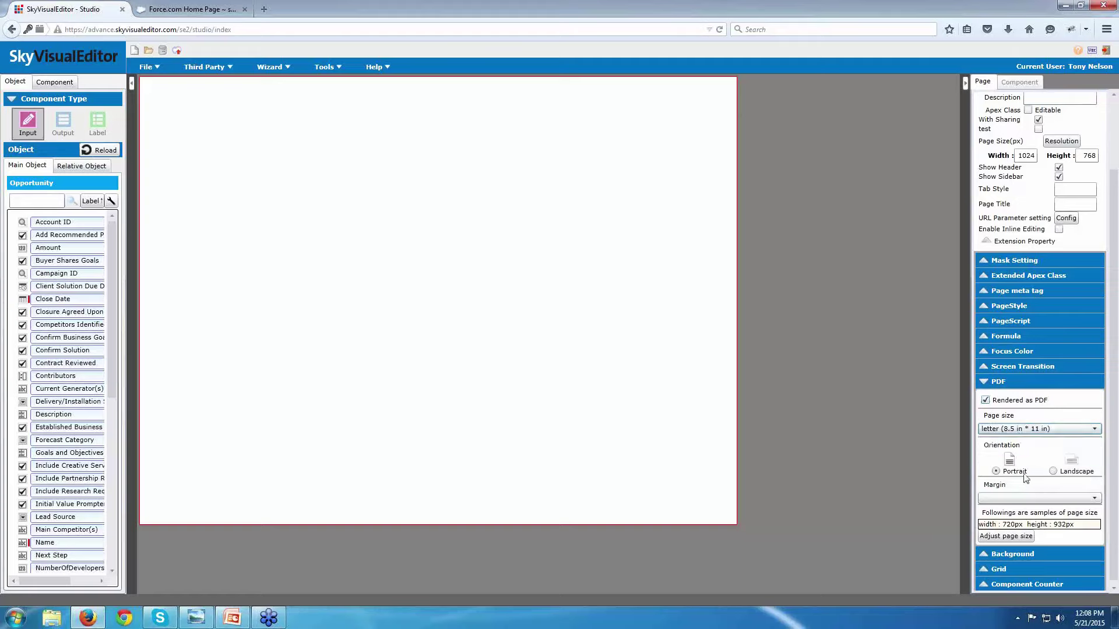
Set the PDF margin to Auto and adjust the page to the sample PDF page size.
left_click(1033, 499)
left_click(1032, 511)
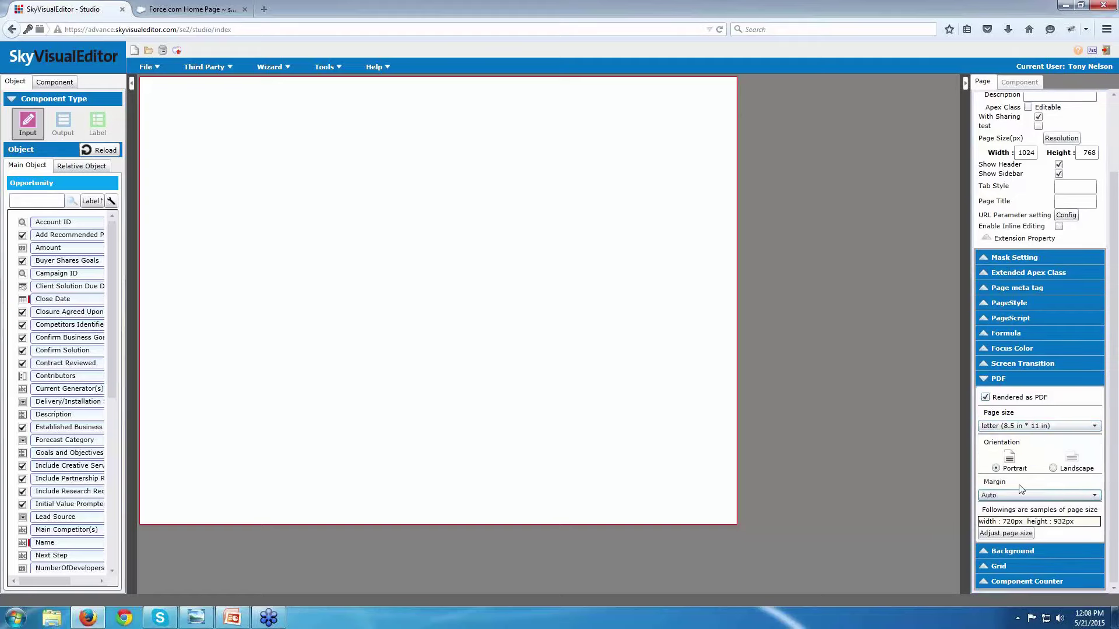
left_click(1029, 537)
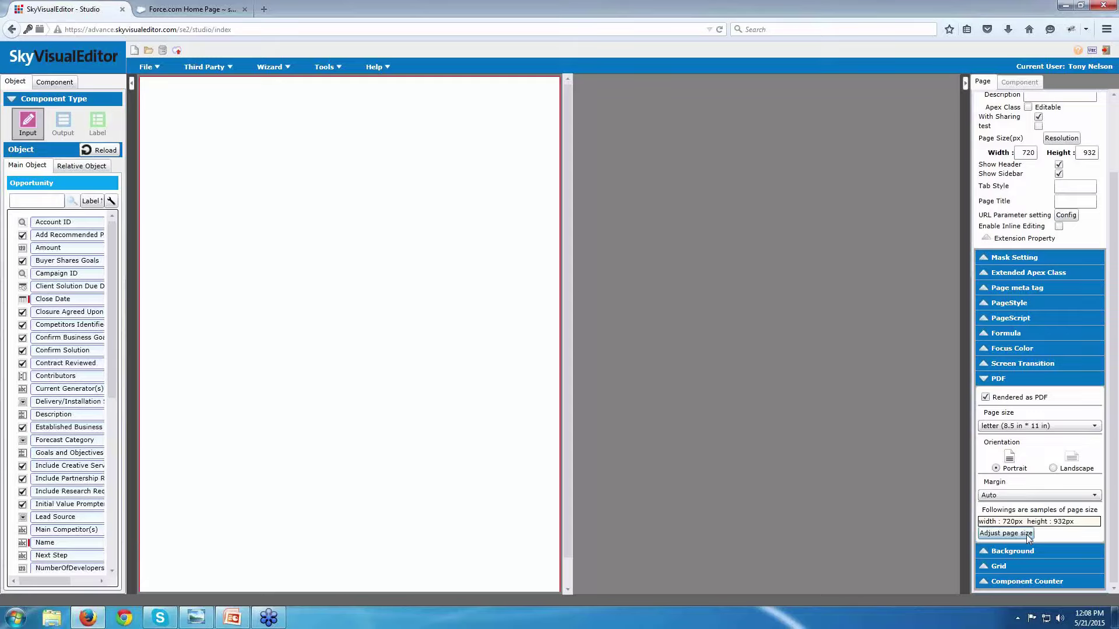
left_click(985, 380)
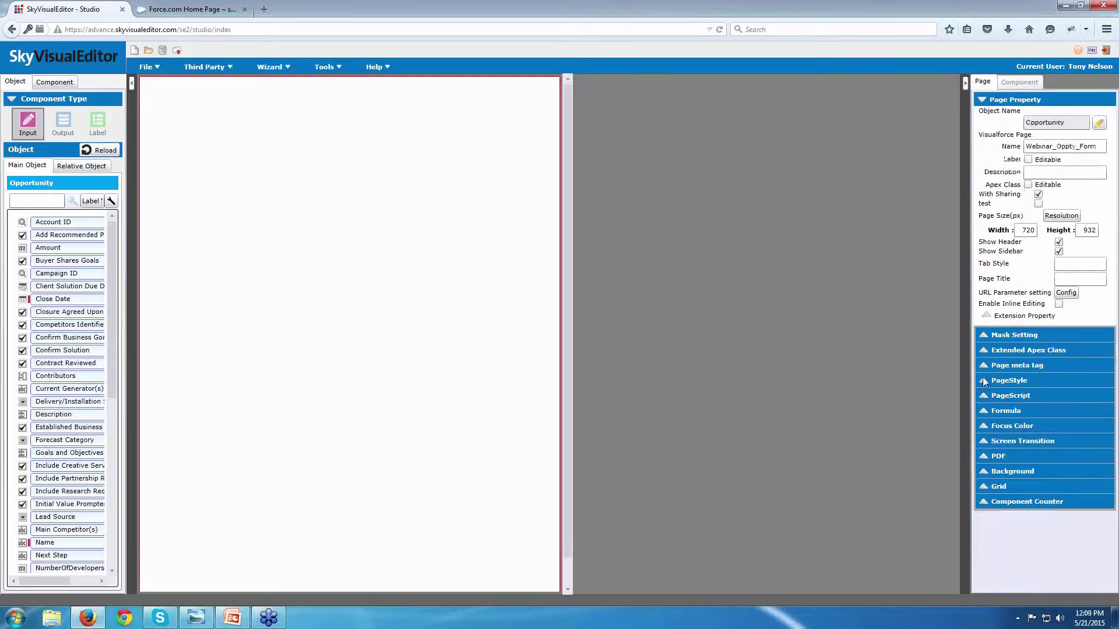
Open the page's background settings, view the SampleOrderForm image in Windows Photo Viewer, and return to the SkyVisualEditor studio in Firefox.
left_click(983, 473)
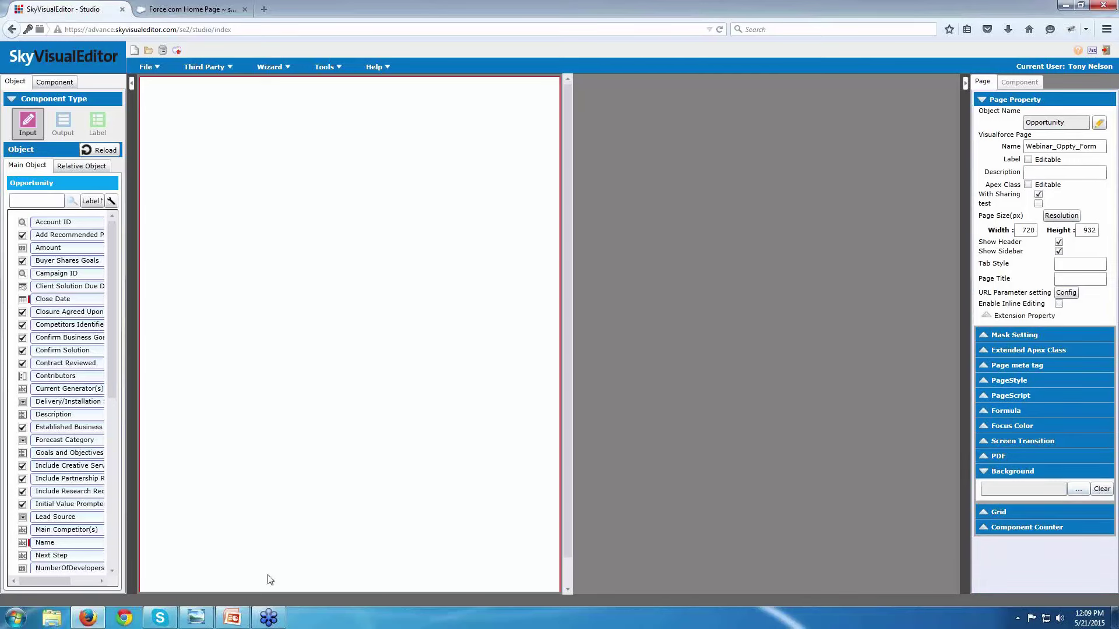
left_click(204, 619)
mouse_move(222, 619)
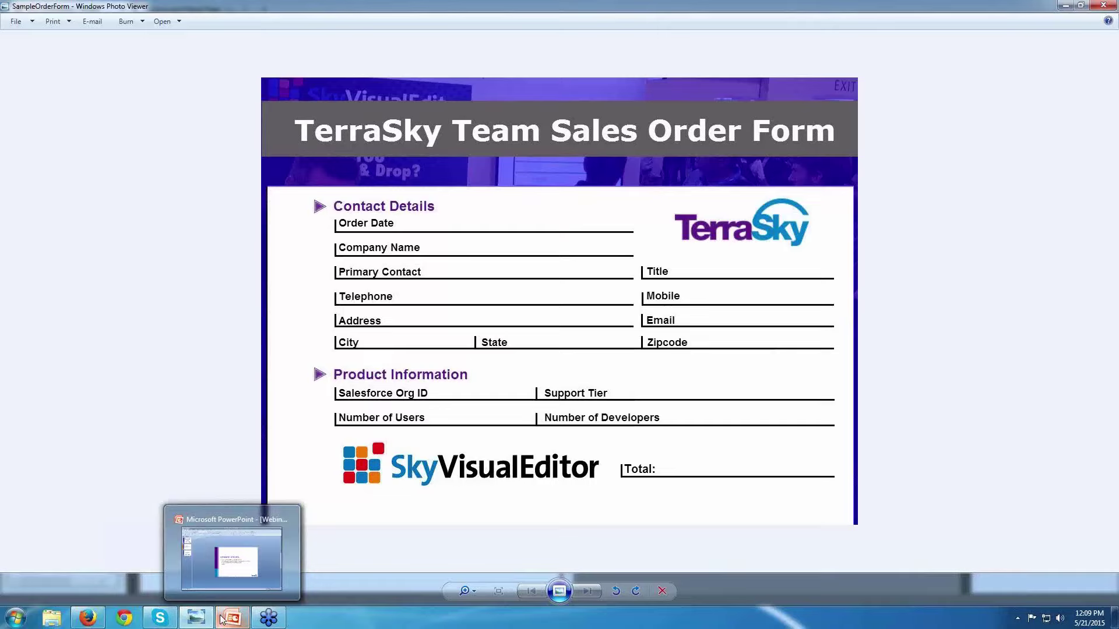
mouse_move(261, 619)
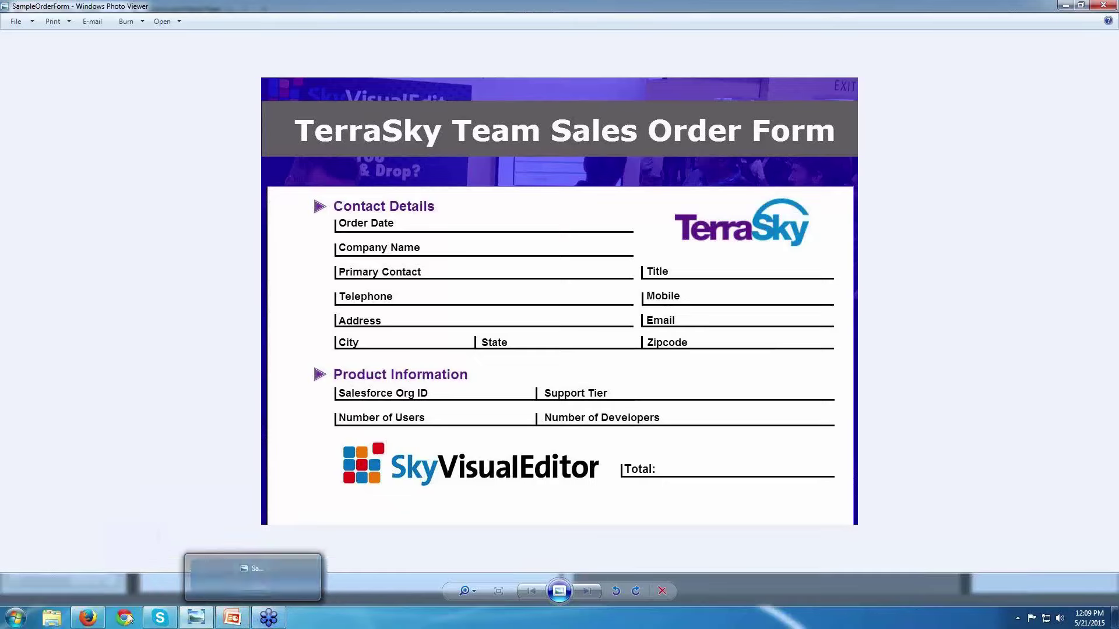
left_click(97, 616)
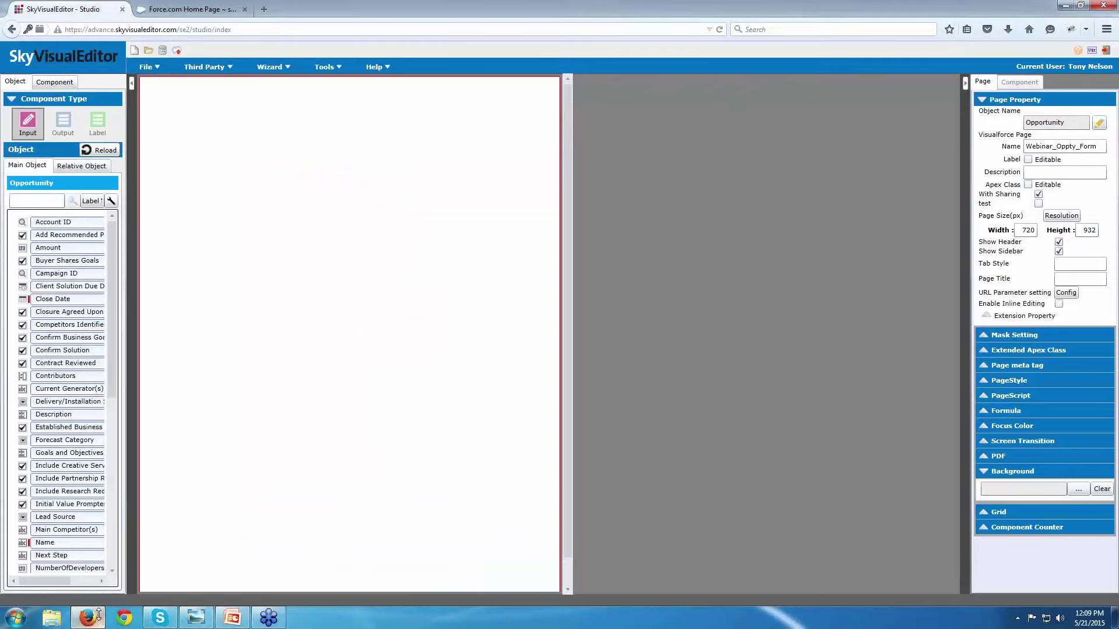
Set Sample_Order_Form as the page's background image.
left_click(1078, 488)
scroll(644, 330, "down", 6)
scroll(644, 334, "down", 6)
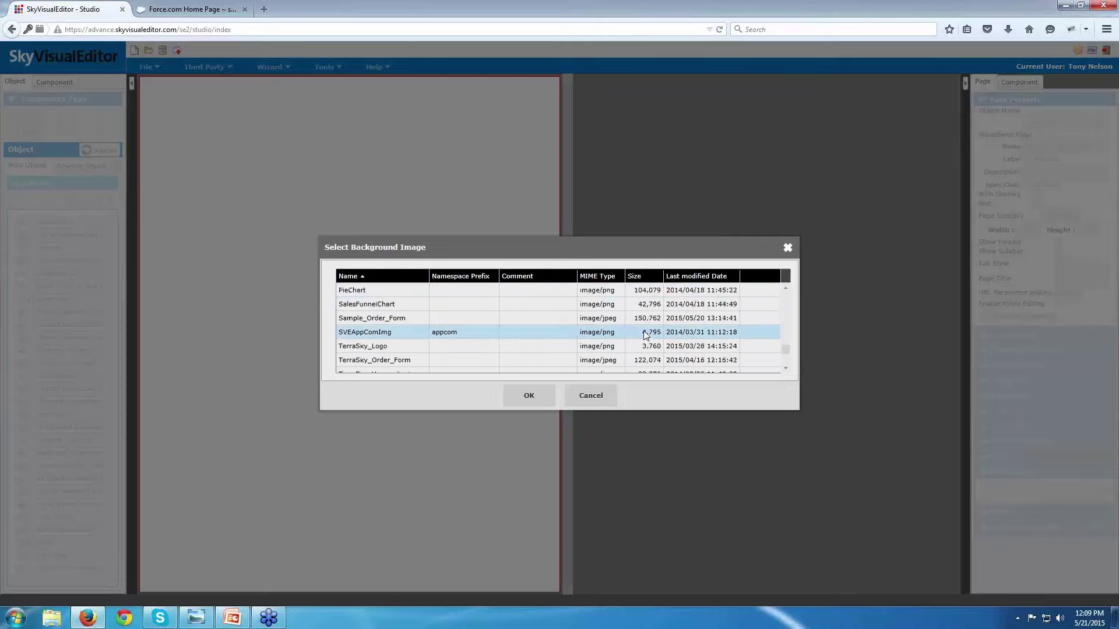
left_click(456, 320)
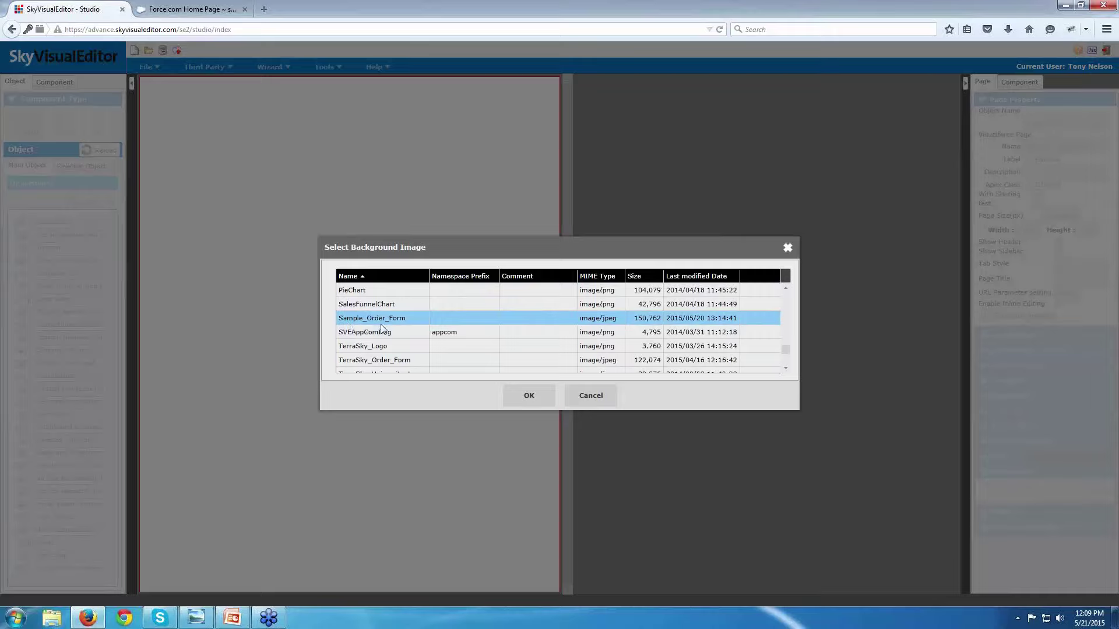
left_click(538, 396)
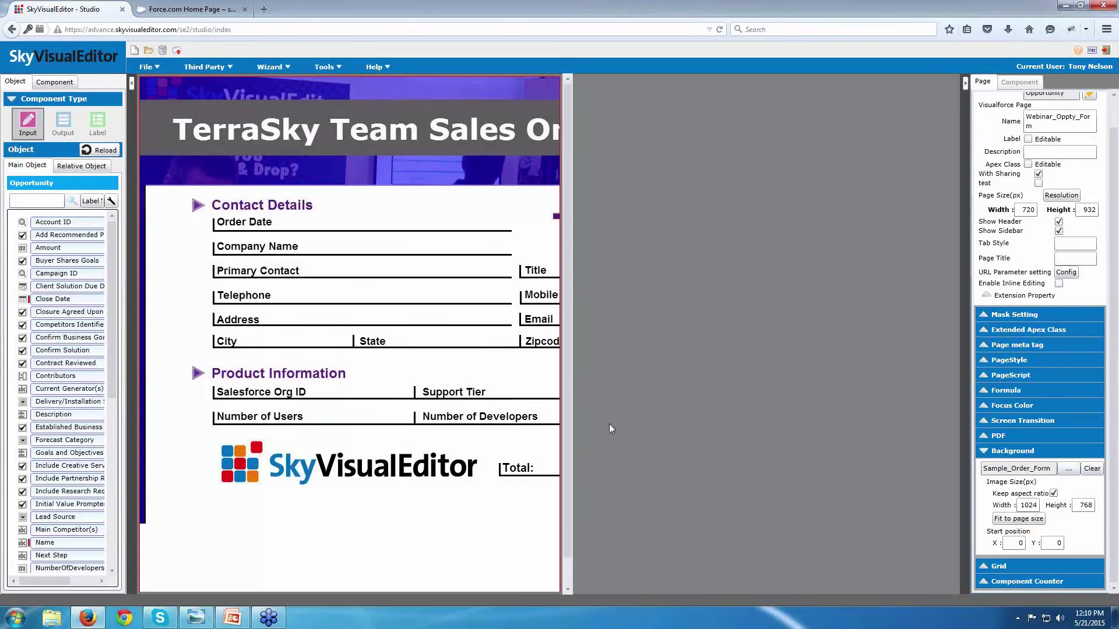
Fit the background image to the page size and set its height to 600 px.
left_click(1025, 519)
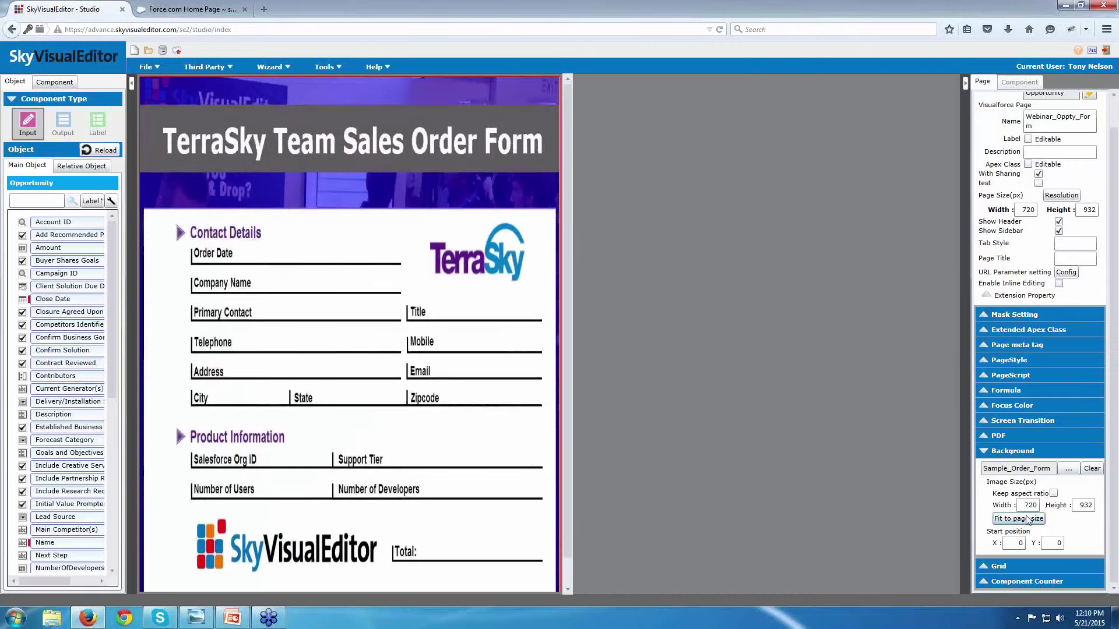
double_click(1079, 505)
type("600")
left_click(1090, 523)
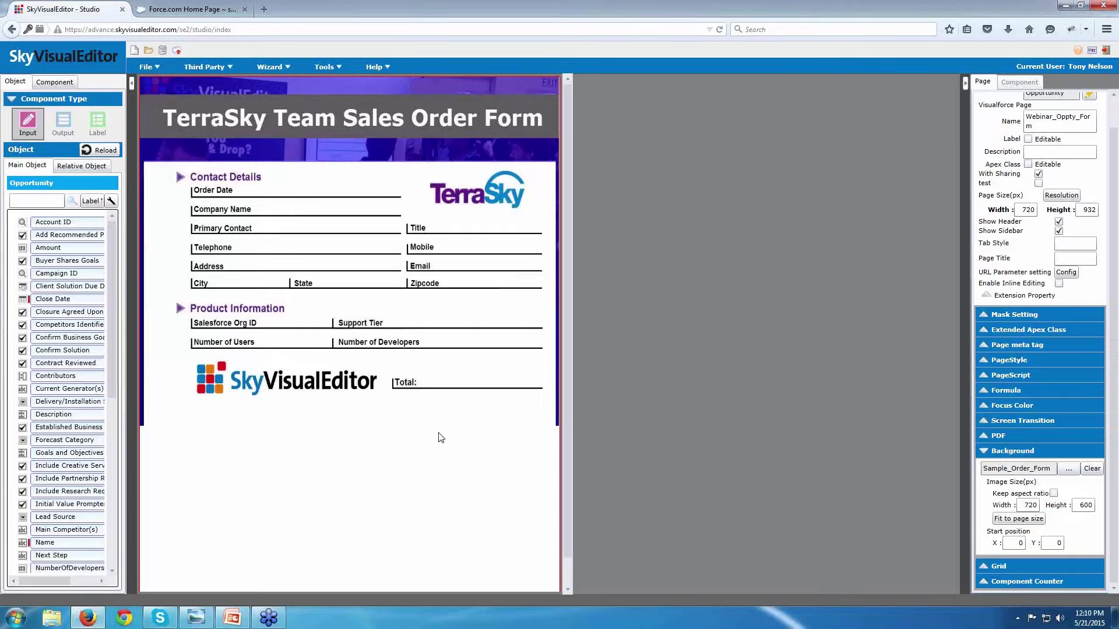
Place the related account's Account Name as an output field on the form's Company Name line.
left_click(64, 124)
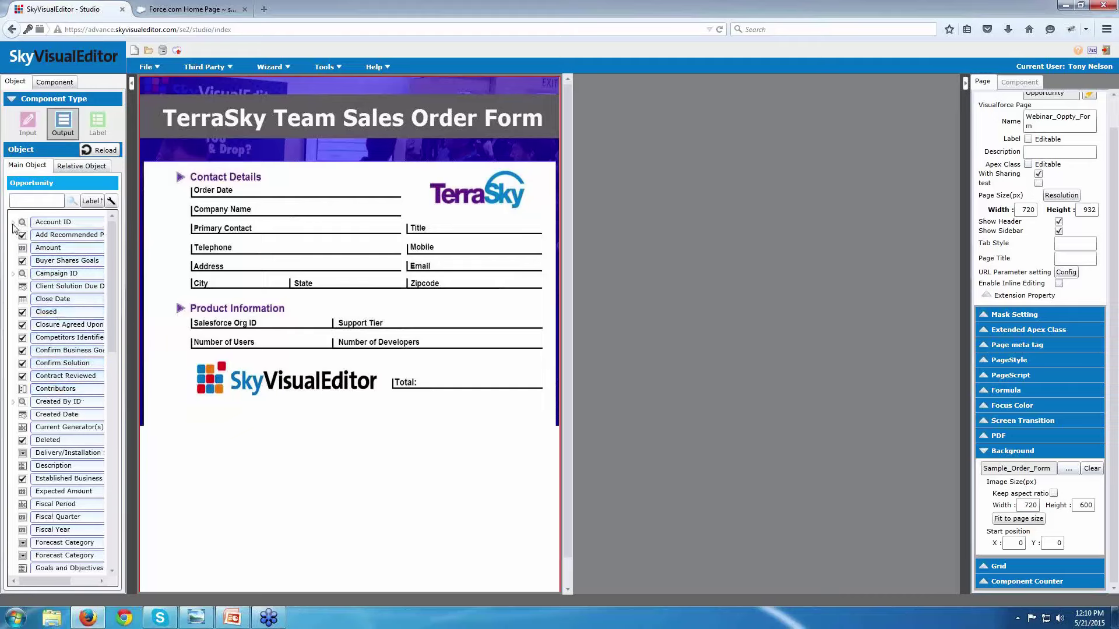
left_click(13, 223)
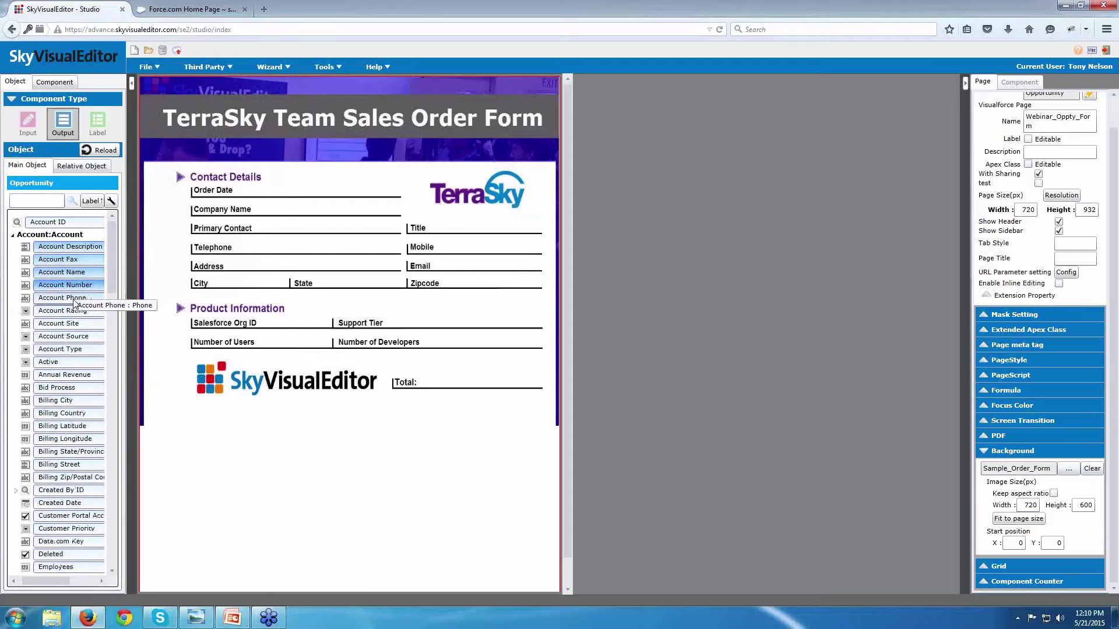
left_click_drag(76, 266, 282, 214)
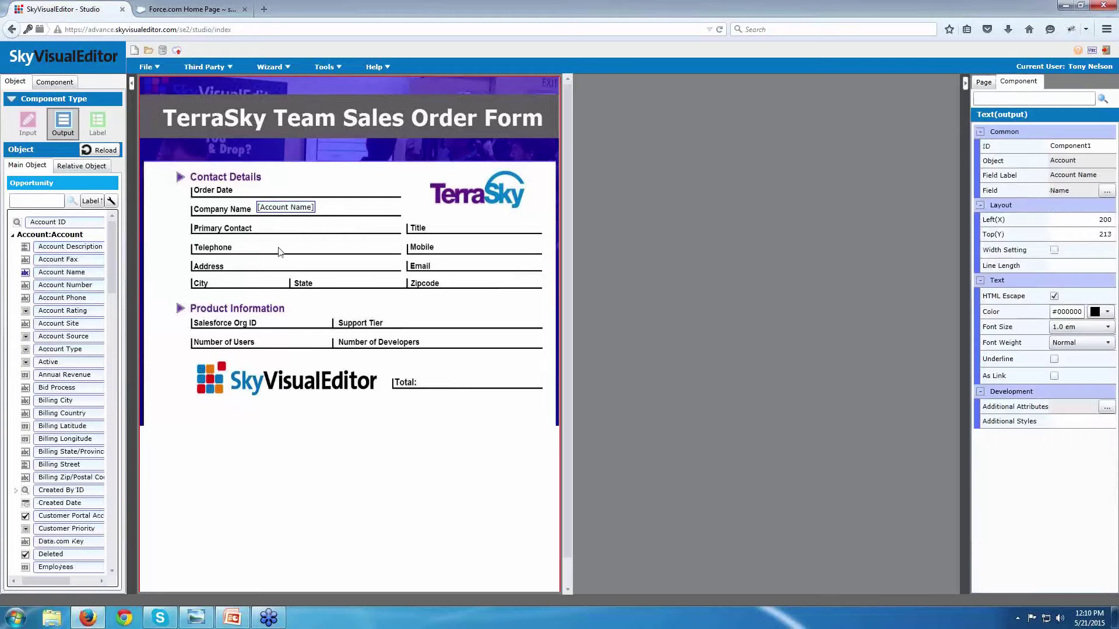
Filter the Opportunity fields by "pri" and place the Primary Contact's Full Name as an output field on the Primary Contact line.
left_click(13, 235)
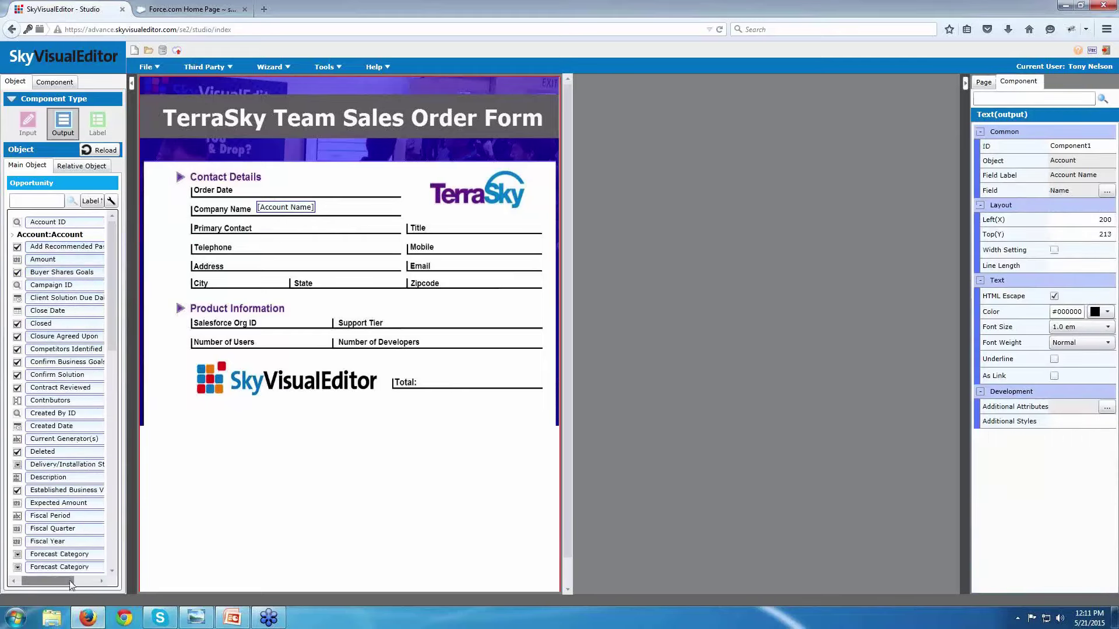
left_click_drag(71, 585, 66, 585)
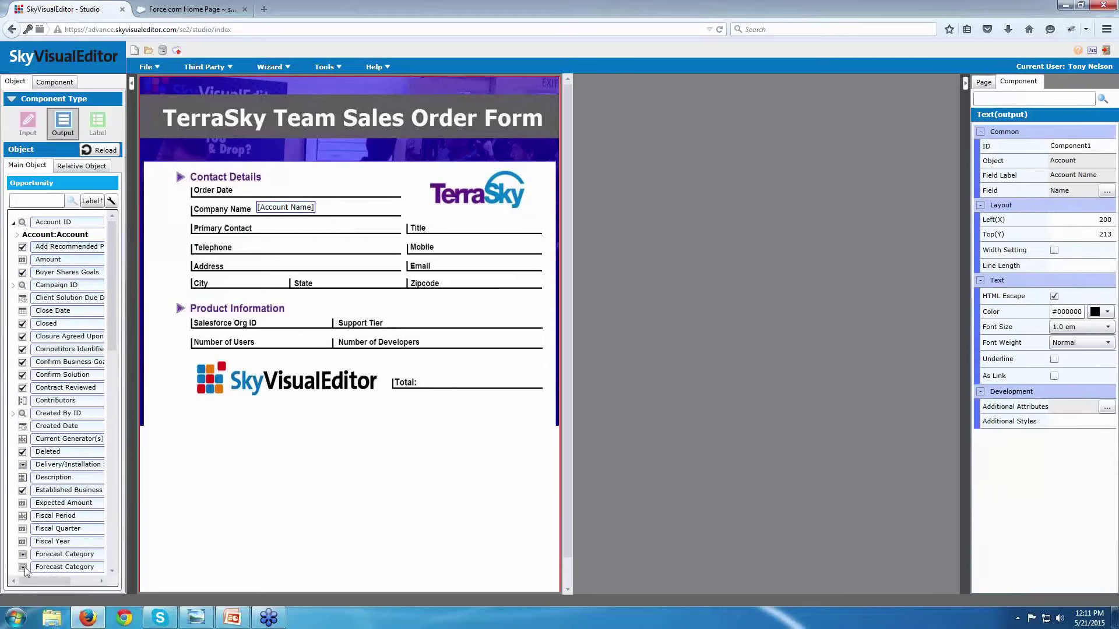
left_click(13, 224)
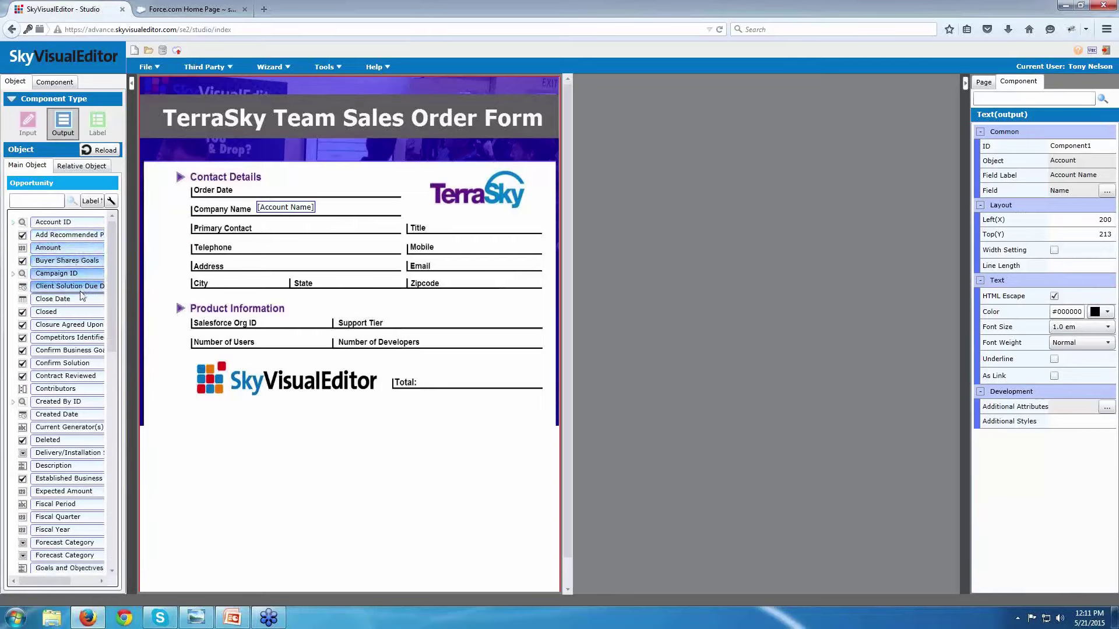
scroll(77, 280, "down", 3)
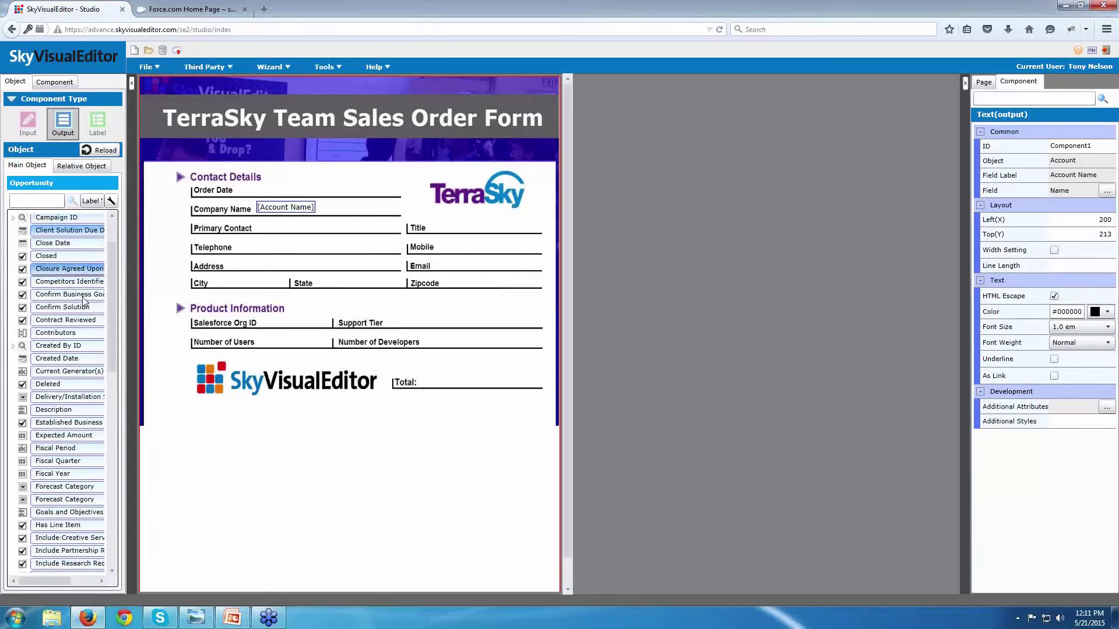
left_click(32, 201)
type("pri")
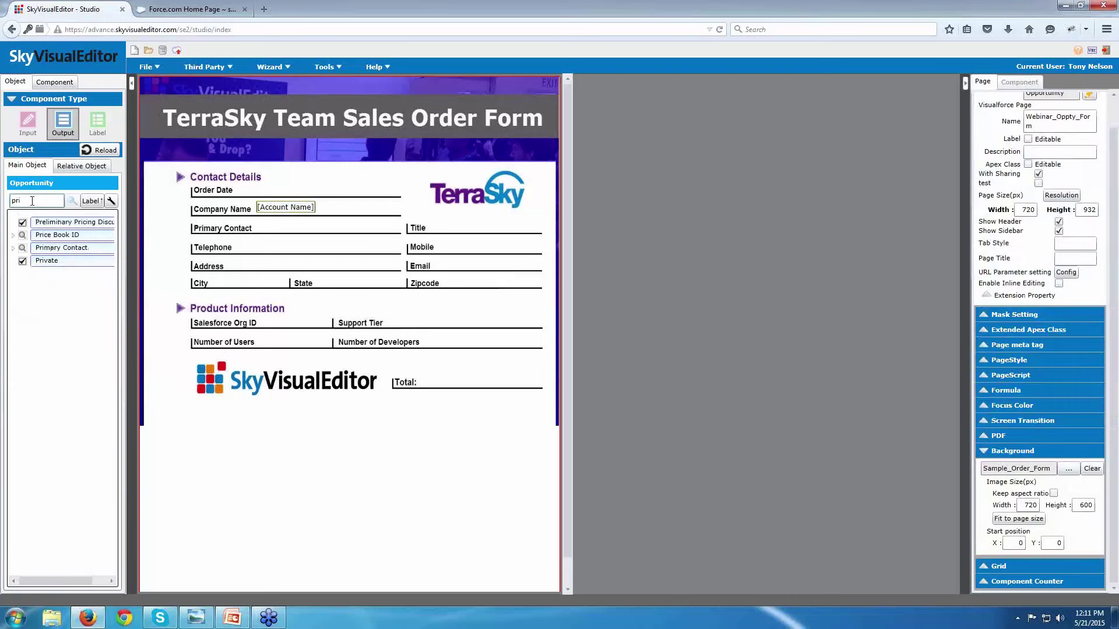
left_click(14, 249)
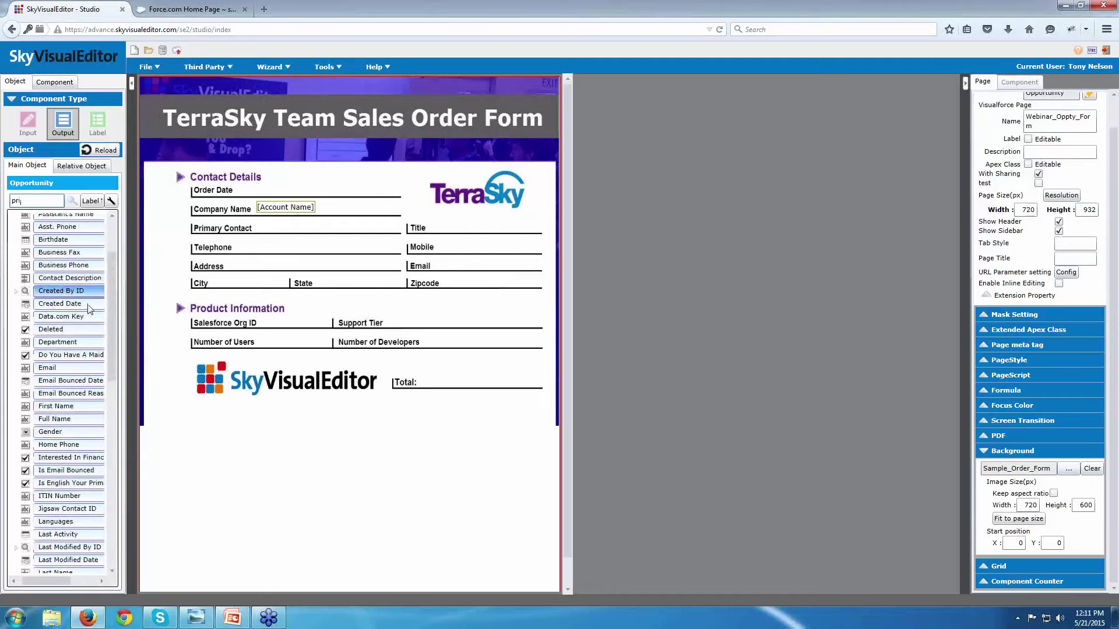
scroll(75, 293, "down", 1)
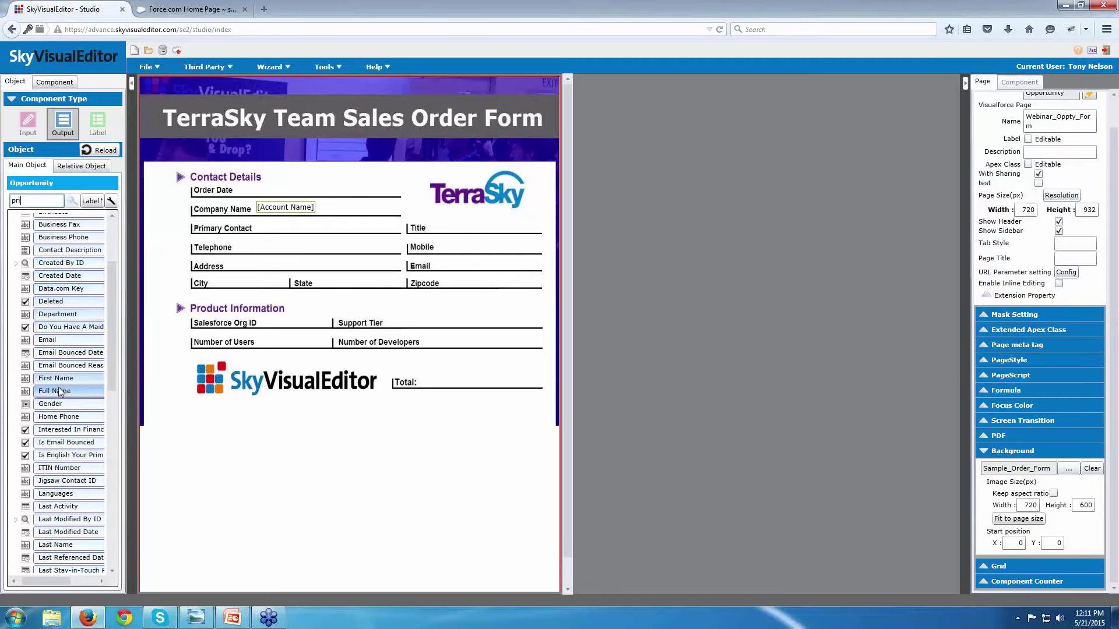
left_click_drag(52, 393, 277, 232)
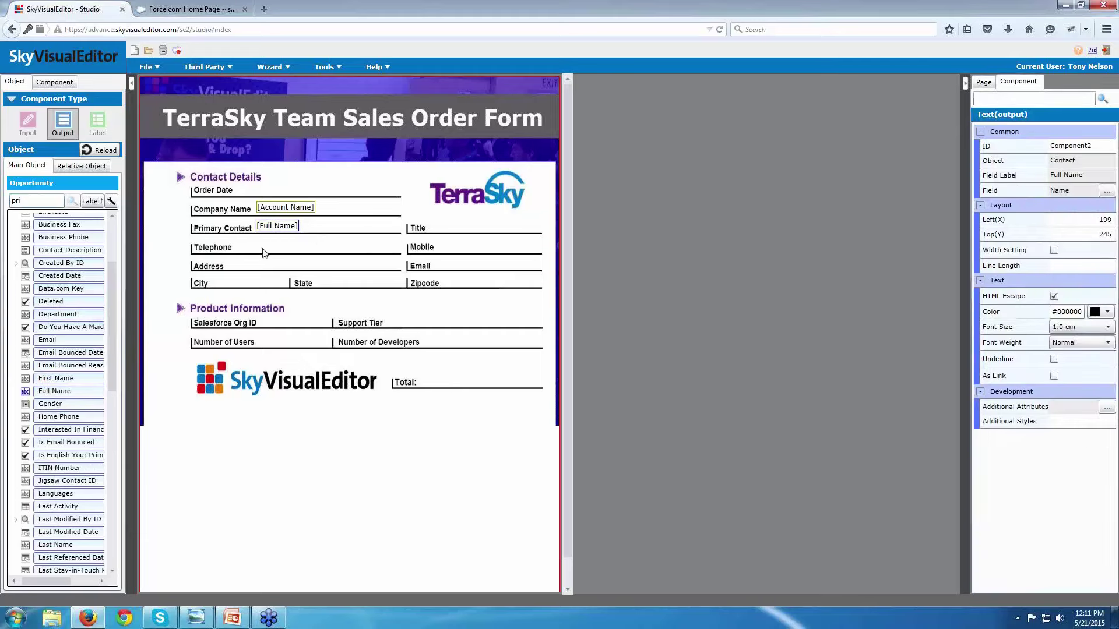
Place the Primary Contact's Title output field on the form's Title line.
scroll(102, 373, "down", 1)
scroll(102, 373, "down", 12)
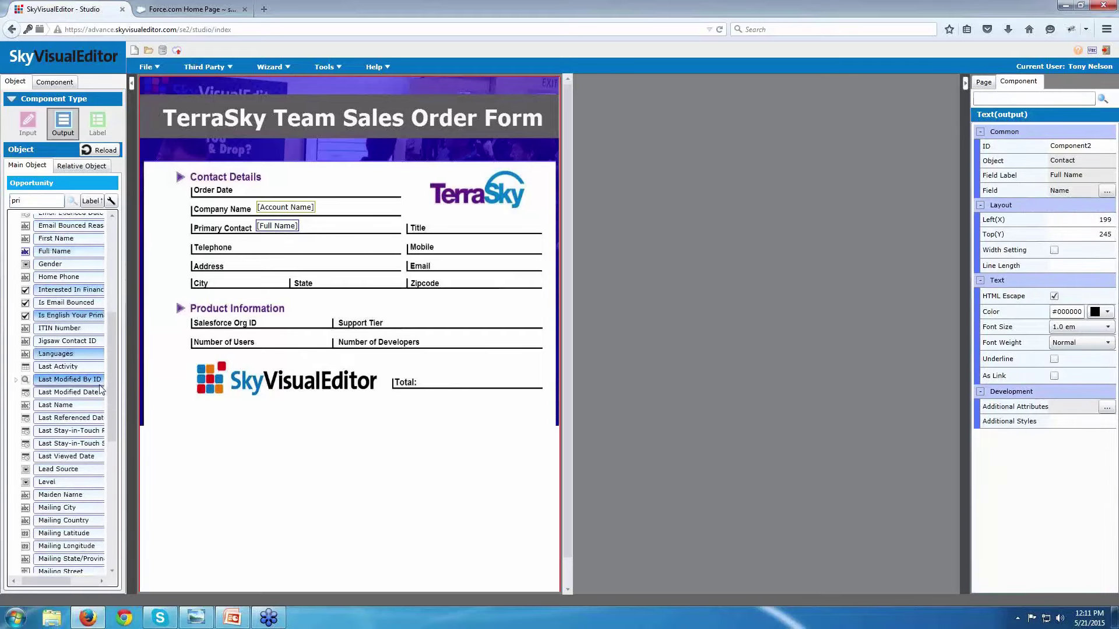
scroll(81, 385, "down", 3)
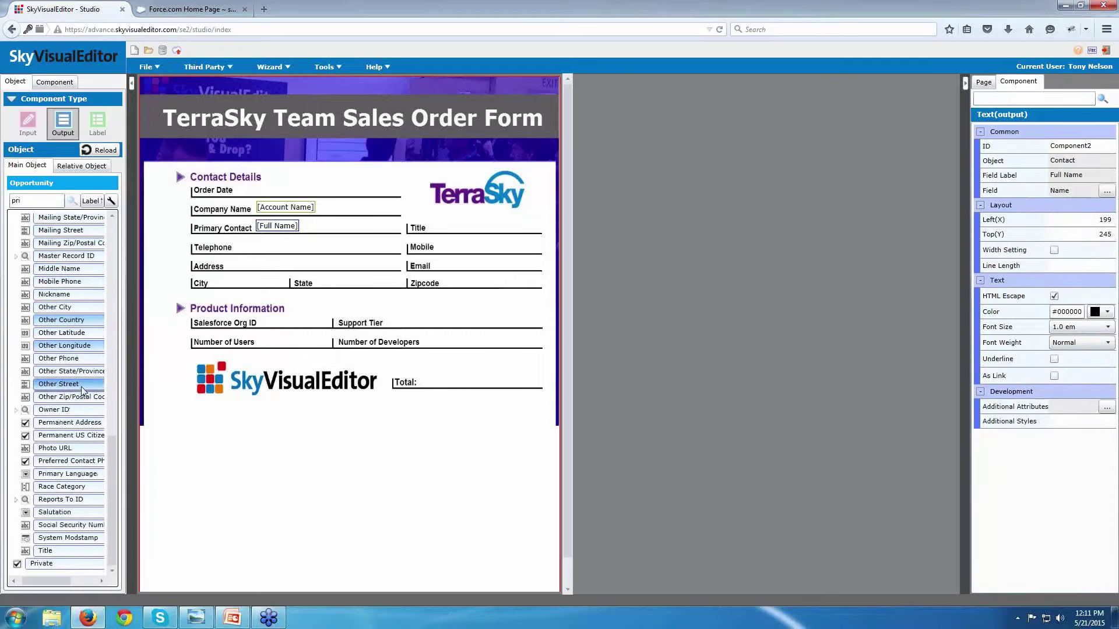
left_click_drag(64, 551, 450, 232)
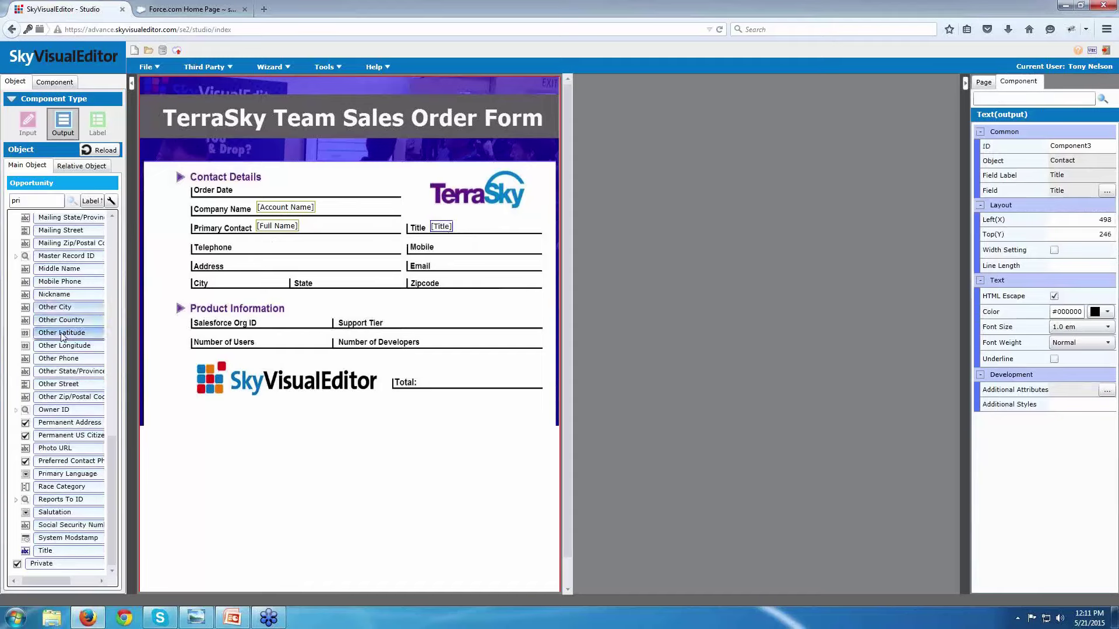
Collapse the Primary Contact's related fields and clear the "pri" filter from the Opportunity field list.
scroll(87, 350, "up", 8)
left_click_drag(58, 582, 29, 577)
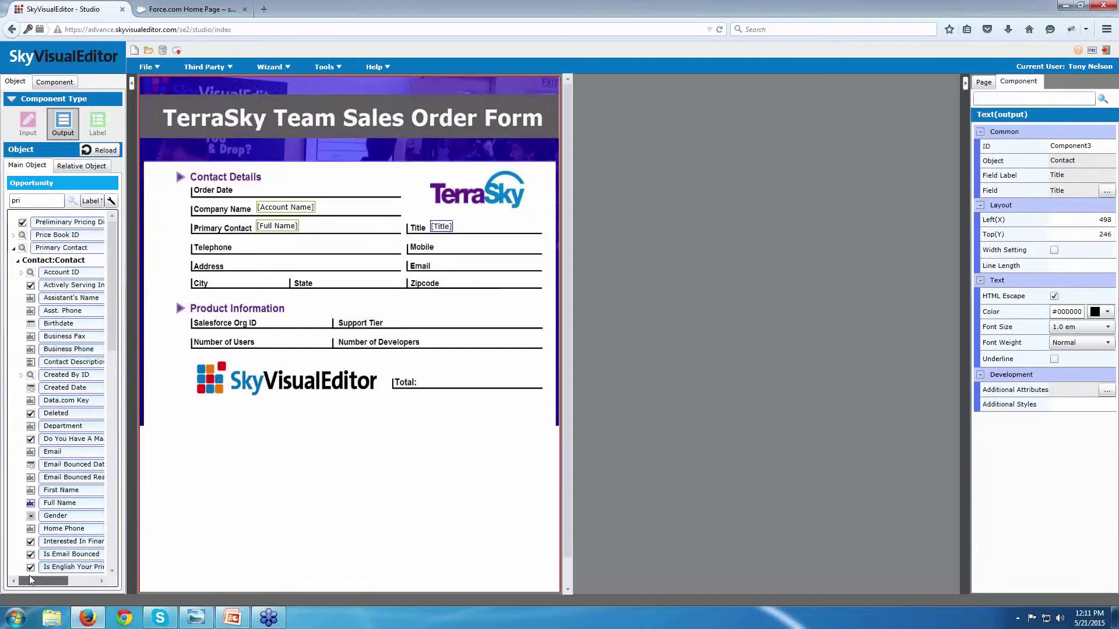
left_click(14, 251)
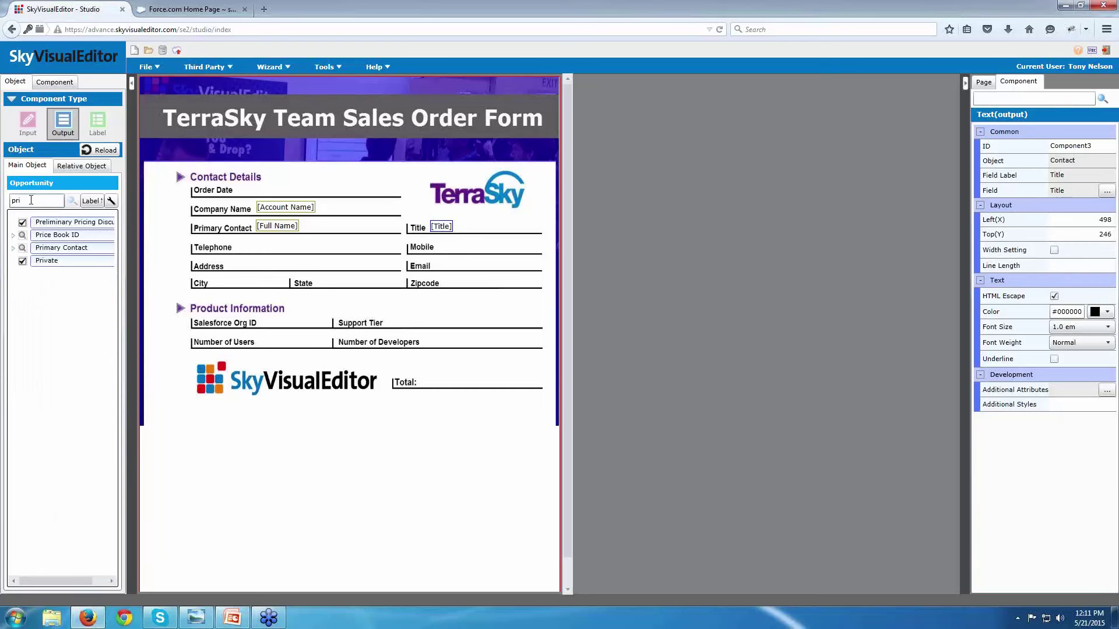
left_click_drag(31, 202, 3, 196)
key("BackSpace")
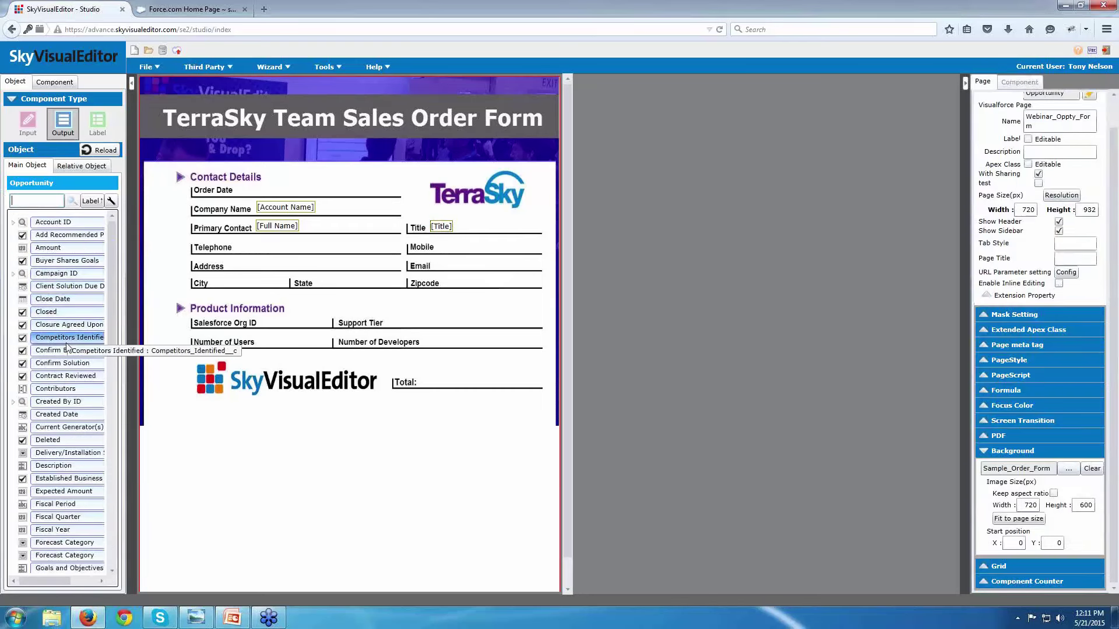
scroll(96, 349, "down", 4)
scroll(98, 349, "down", 6)
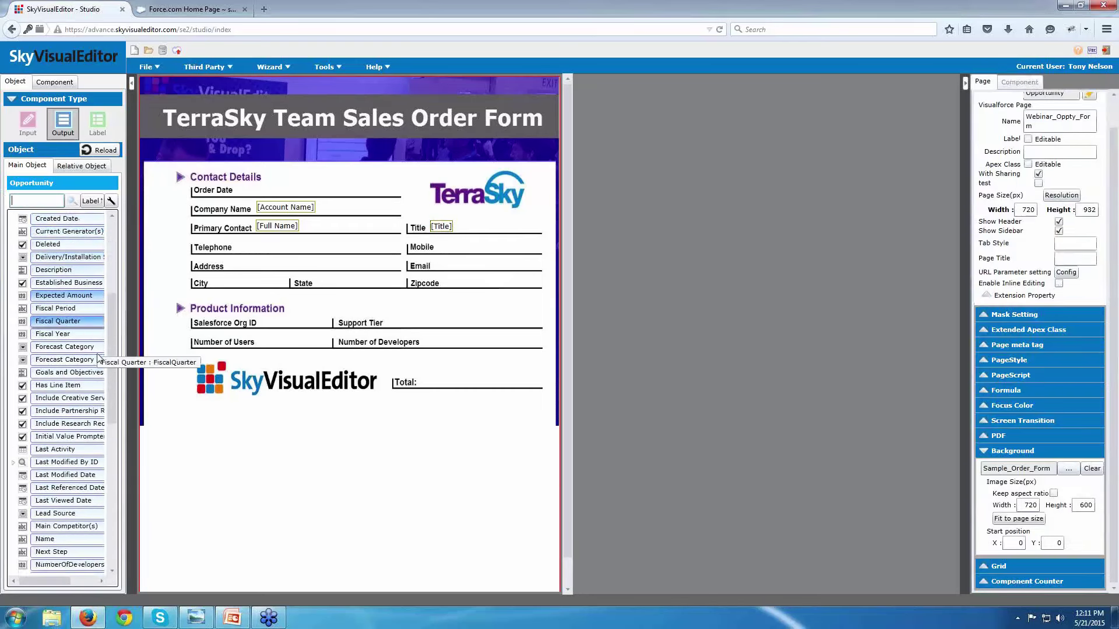
type("stre")
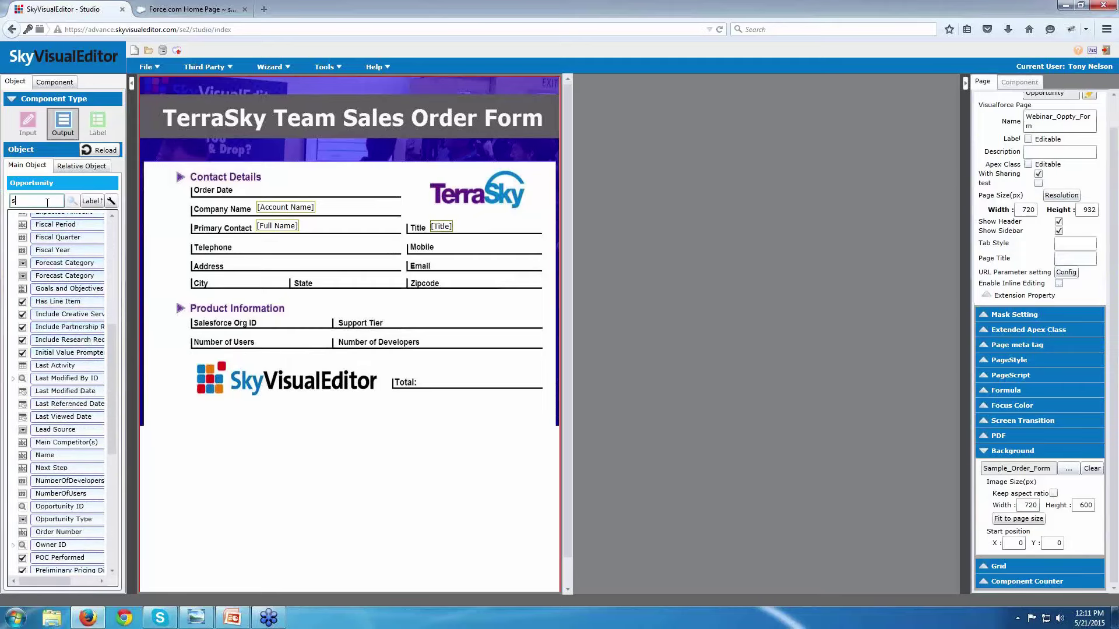
key("BackSpace")
key("BackSpace")
key("BackSpace")
key("BackSpace")
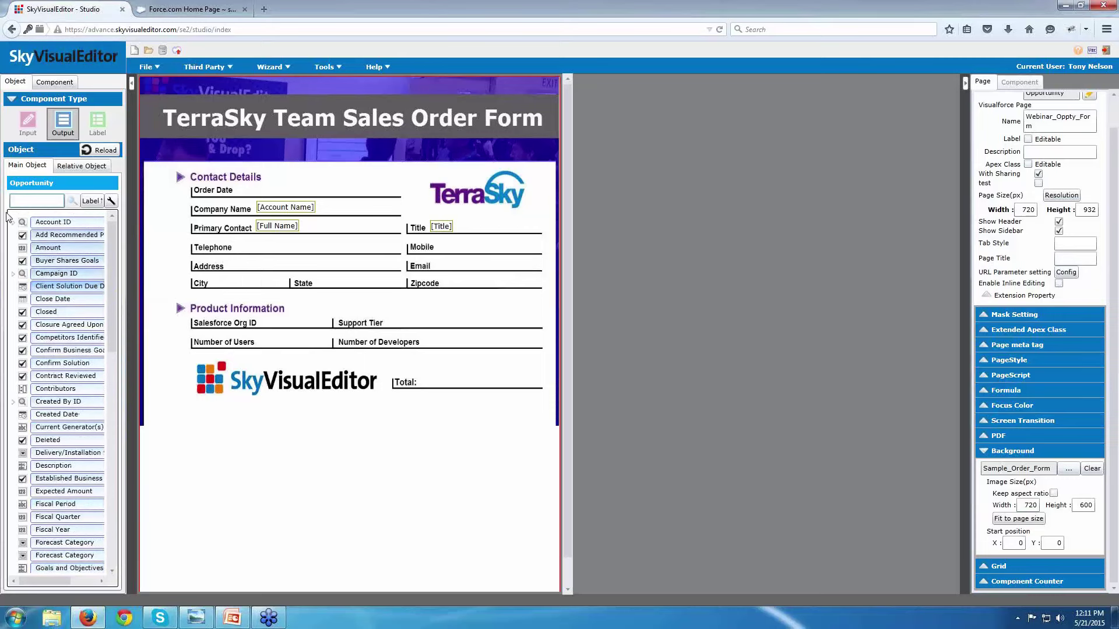
Expand the related account's fields and place Billing Street as an output field on the form's Address line.
left_click(12, 222)
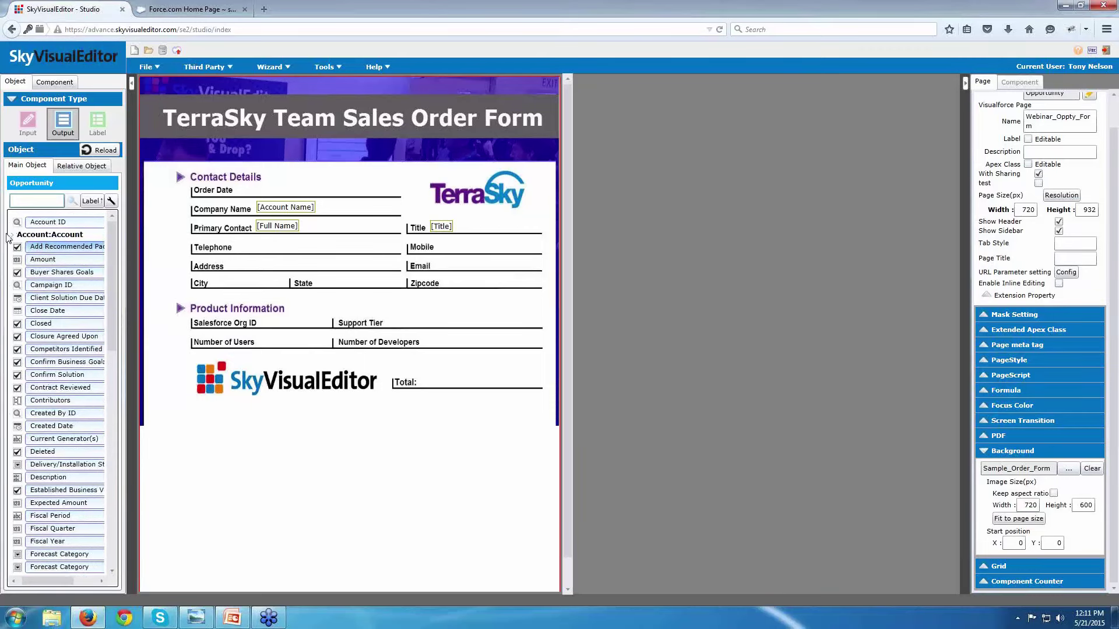
left_click(13, 235)
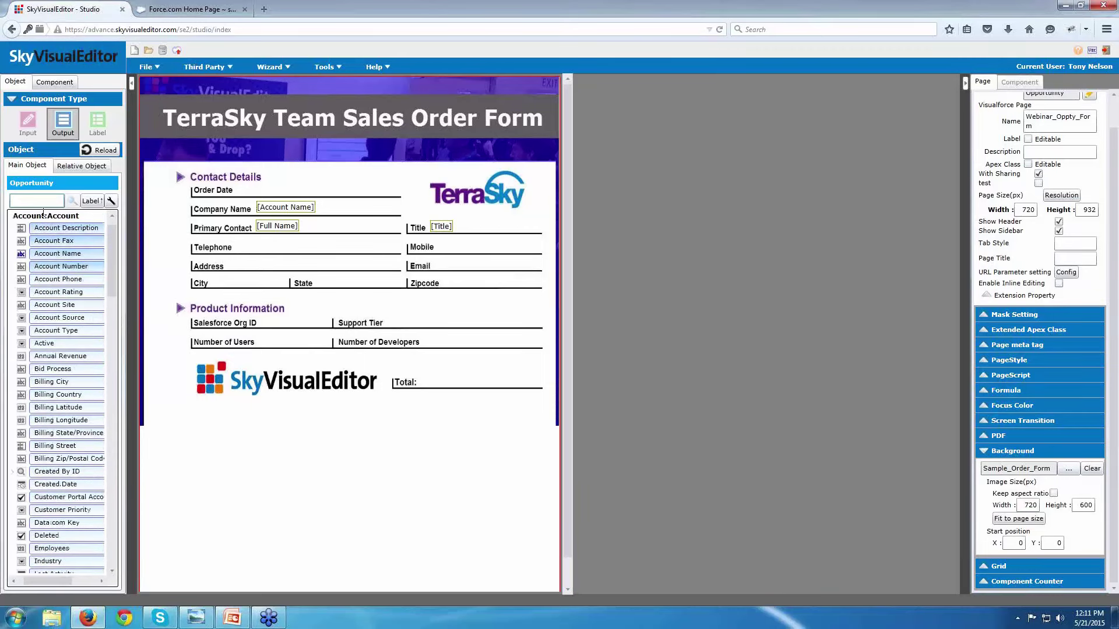
scroll(94, 359, "down", 2)
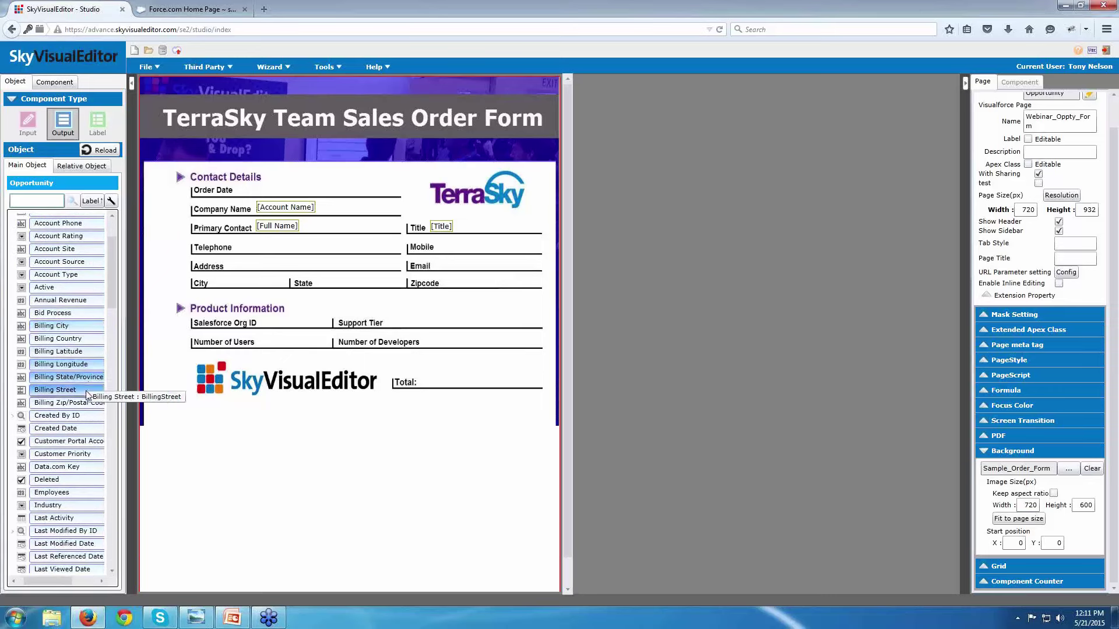
left_click_drag(76, 392, 265, 268)
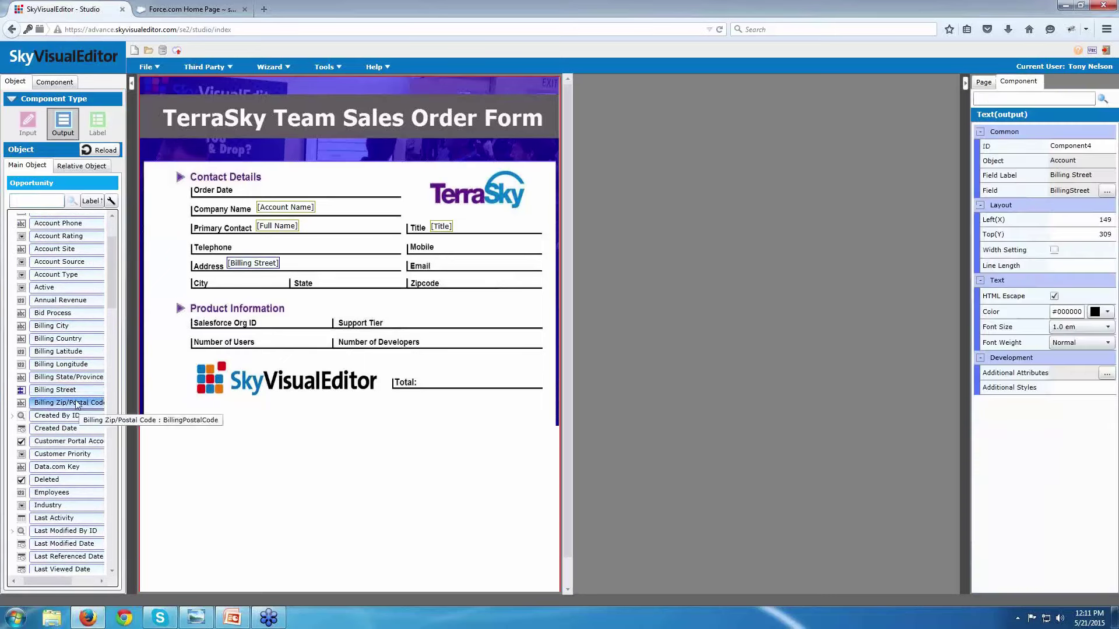
Place the account's Billing City, Billing State/Province and Billing Zip/Postal Code output fields on the City, State and Zipcode lines.
left_click_drag(51, 325, 240, 288)
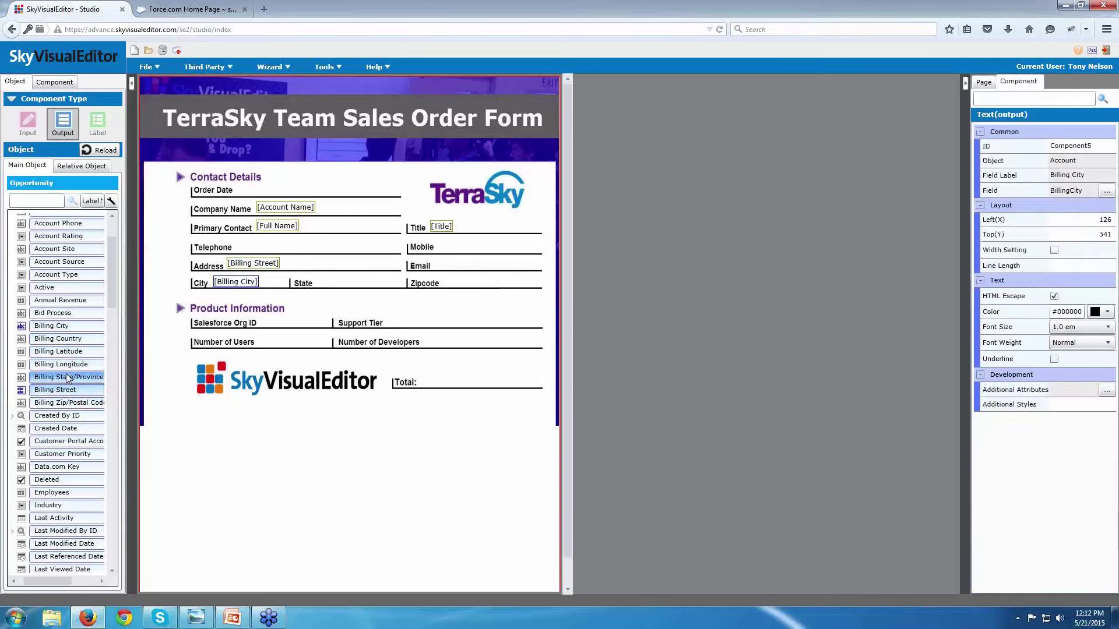
left_click_drag(58, 377, 358, 284)
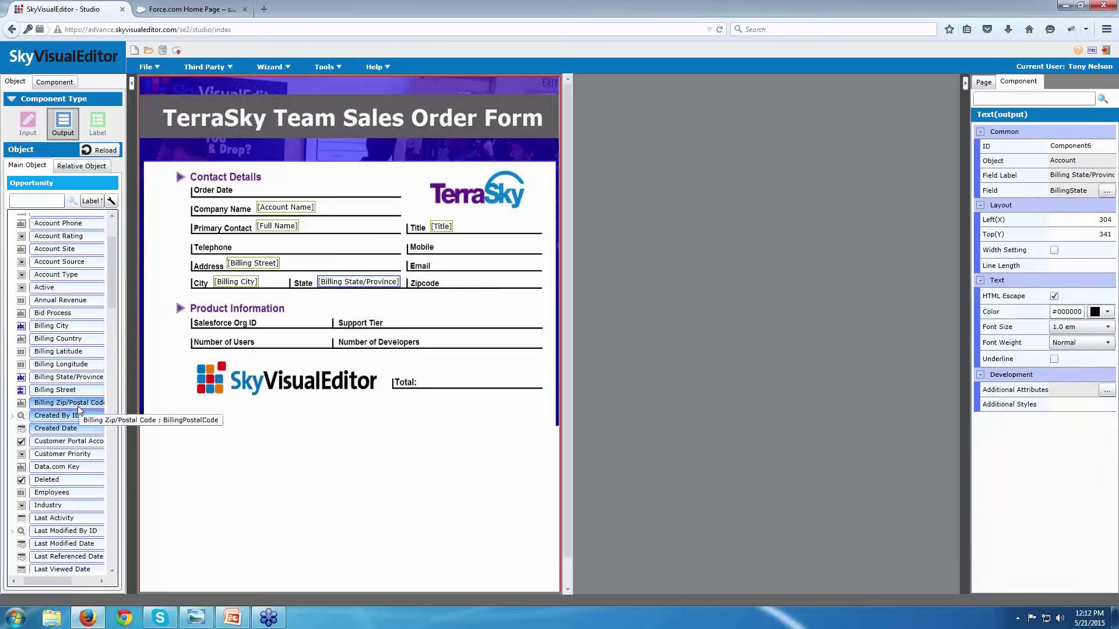
left_click_drag(75, 408, 490, 284)
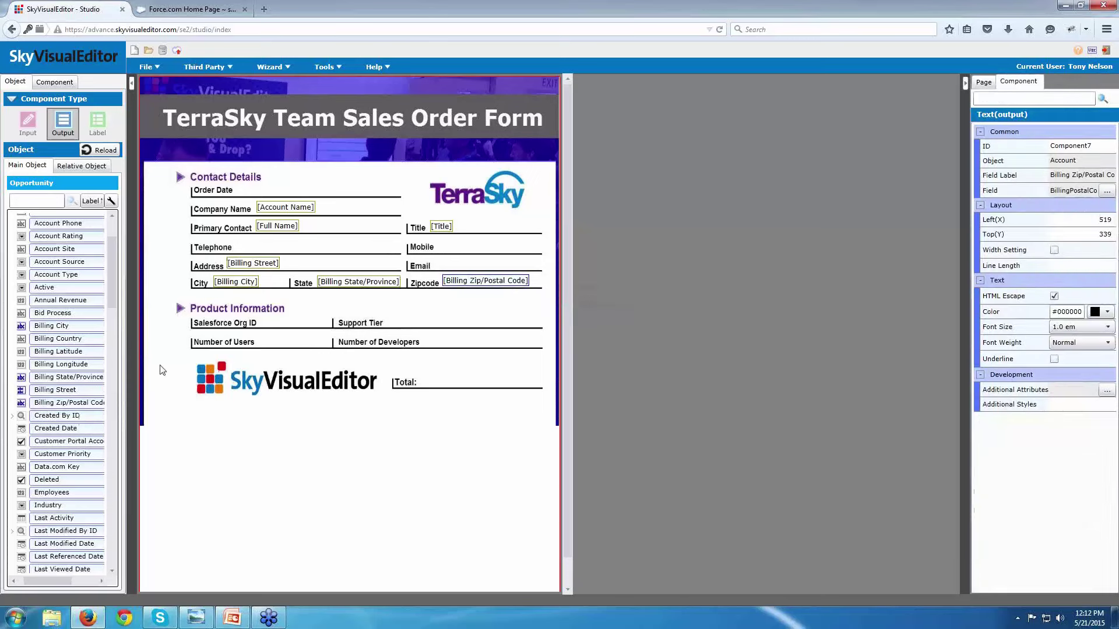
scroll(64, 285, "up", 3)
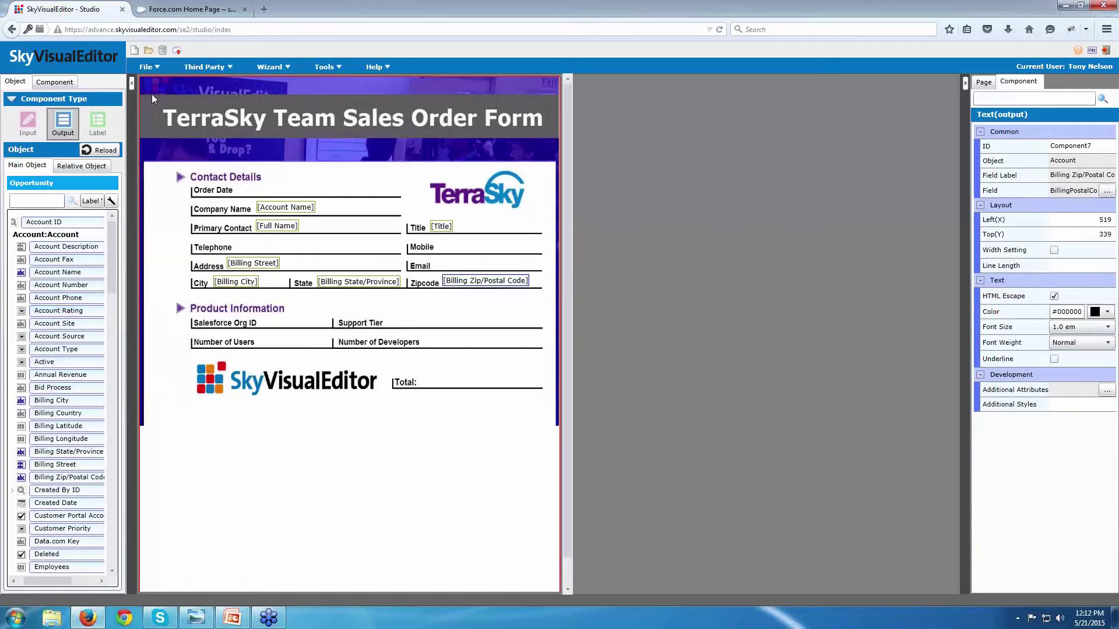
Deploy the order form page to the Test Environment (Sandbox, Developer Edition) and dismiss the deployment summary.
left_click(155, 67)
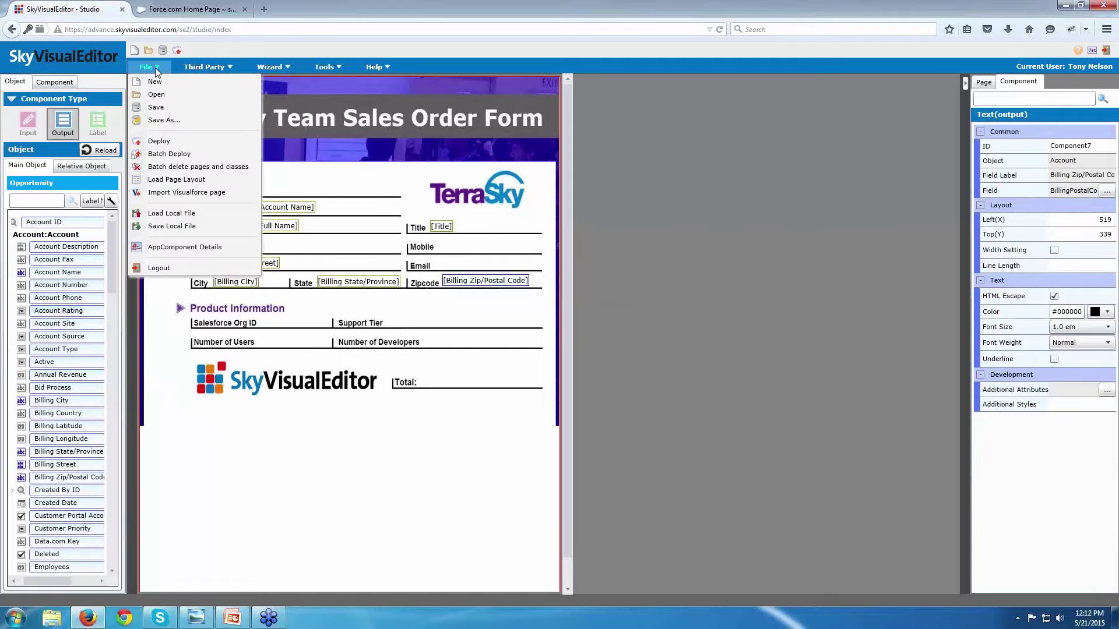
left_click(166, 138)
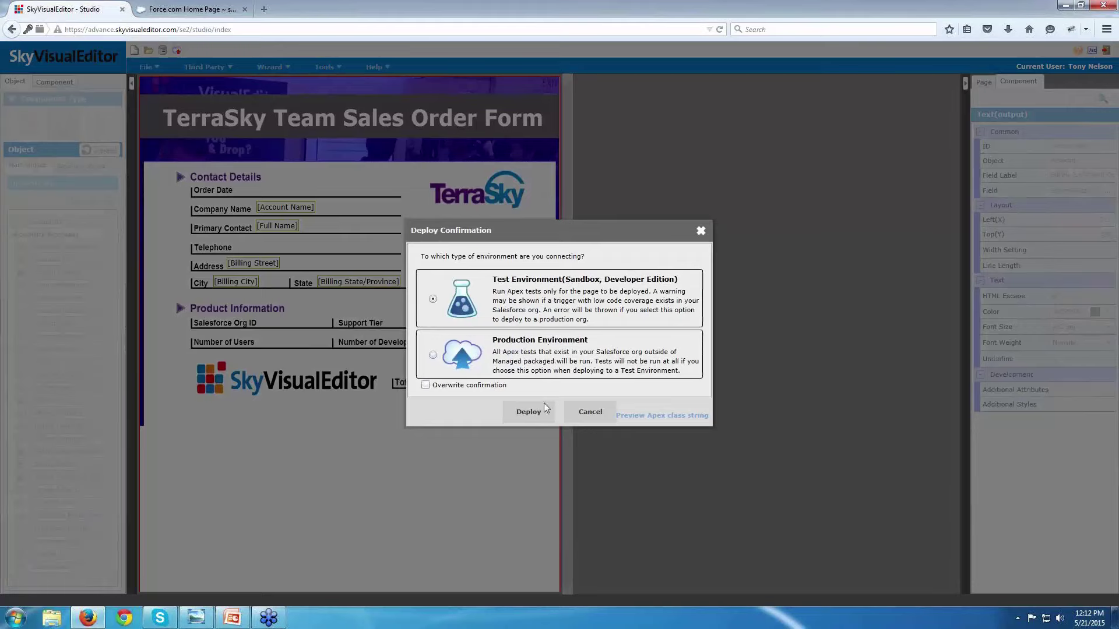
left_click(528, 412)
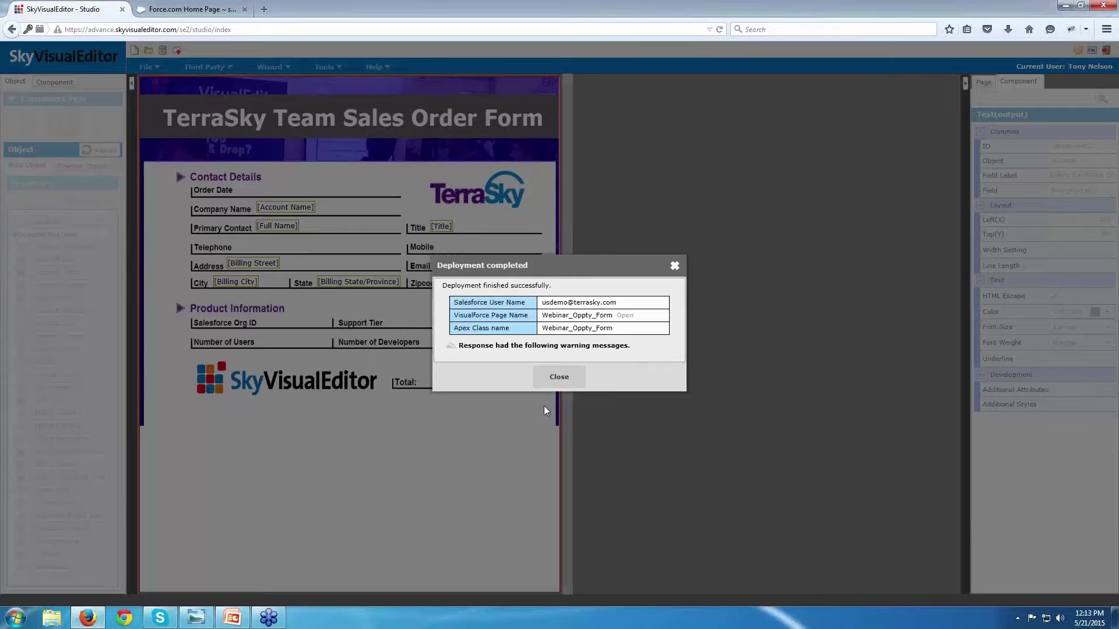
left_click(547, 379)
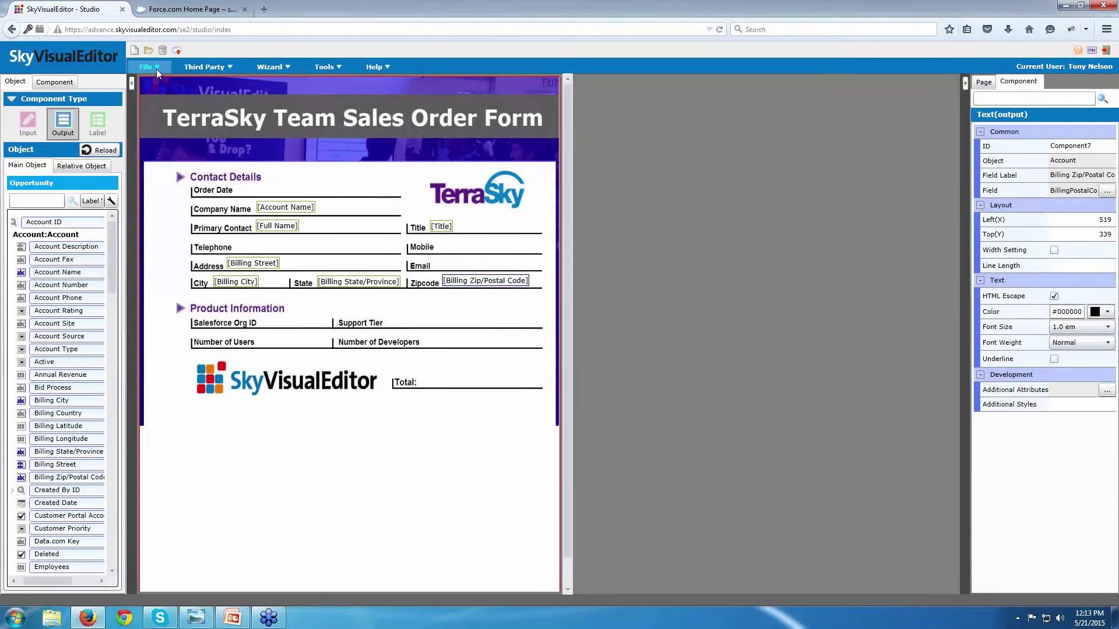
Load the Salesforce page layout of the Account object with the Master record type, dropping the current page.
left_click(156, 69)
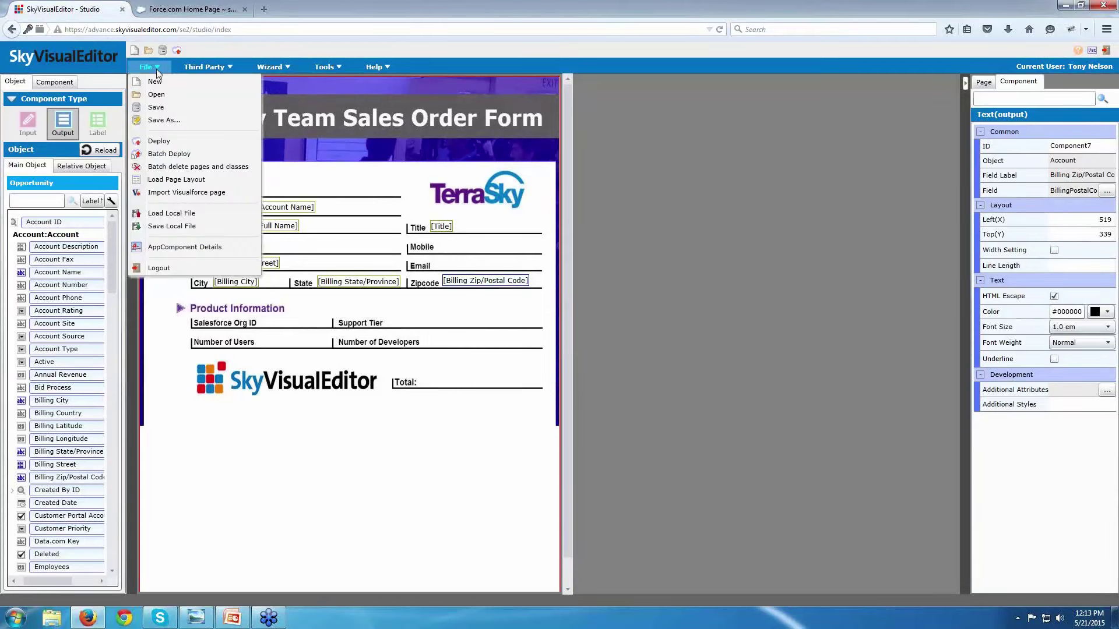
left_click(176, 179)
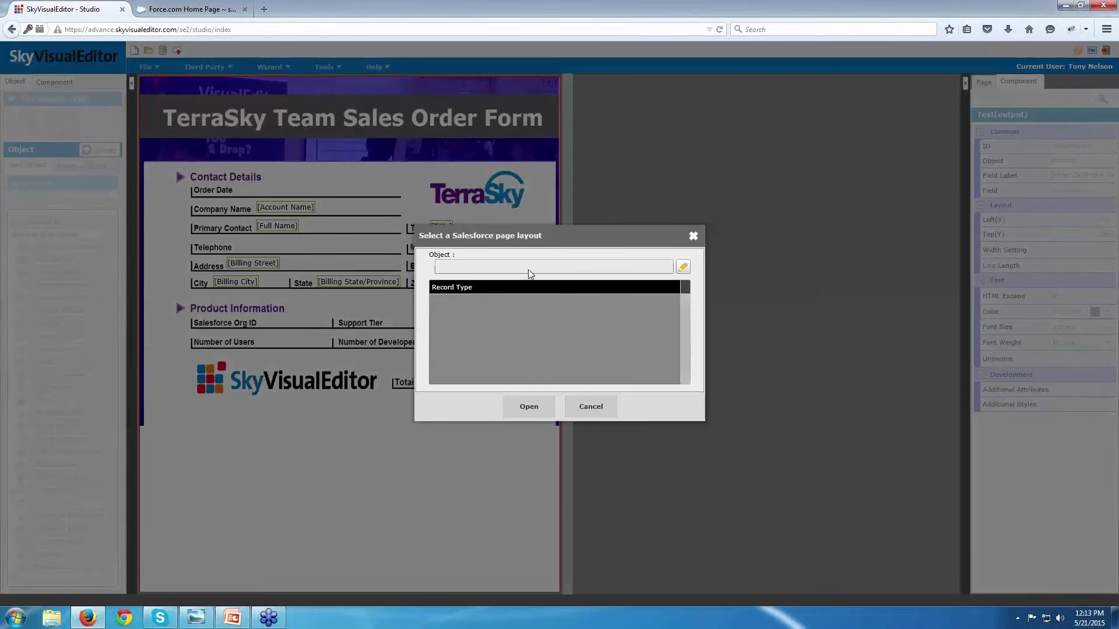
left_click(528, 269)
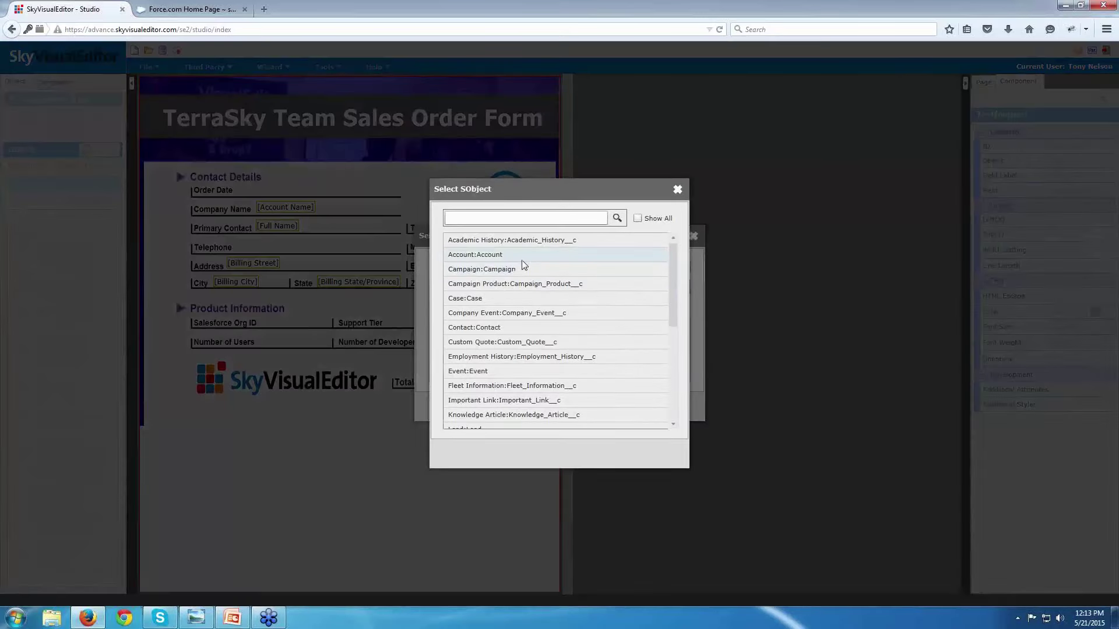
left_click(522, 259)
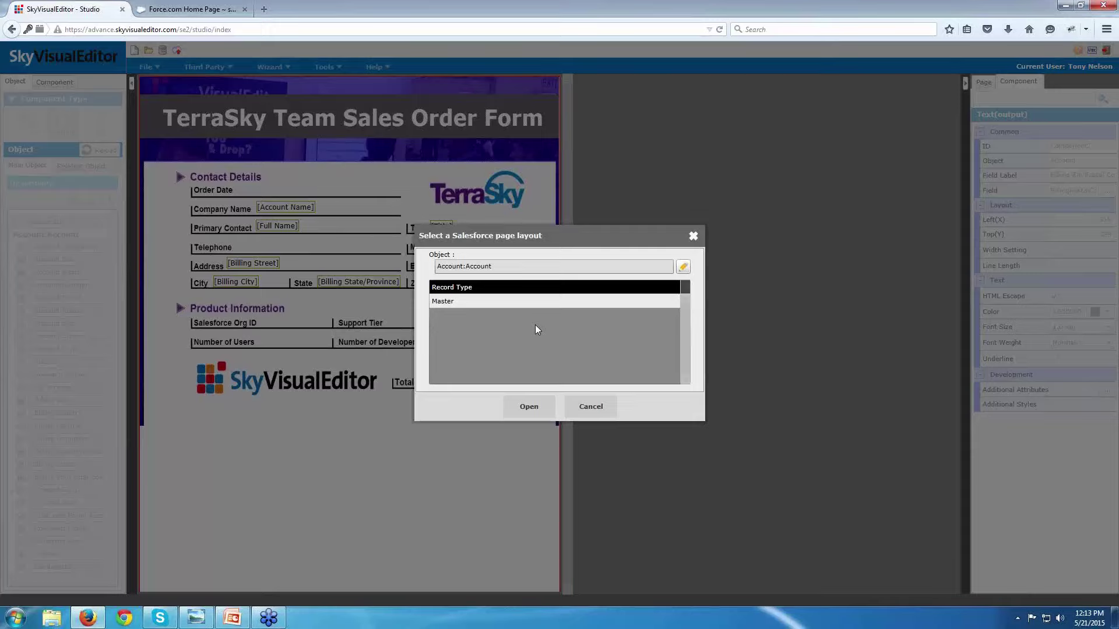
left_click(562, 305)
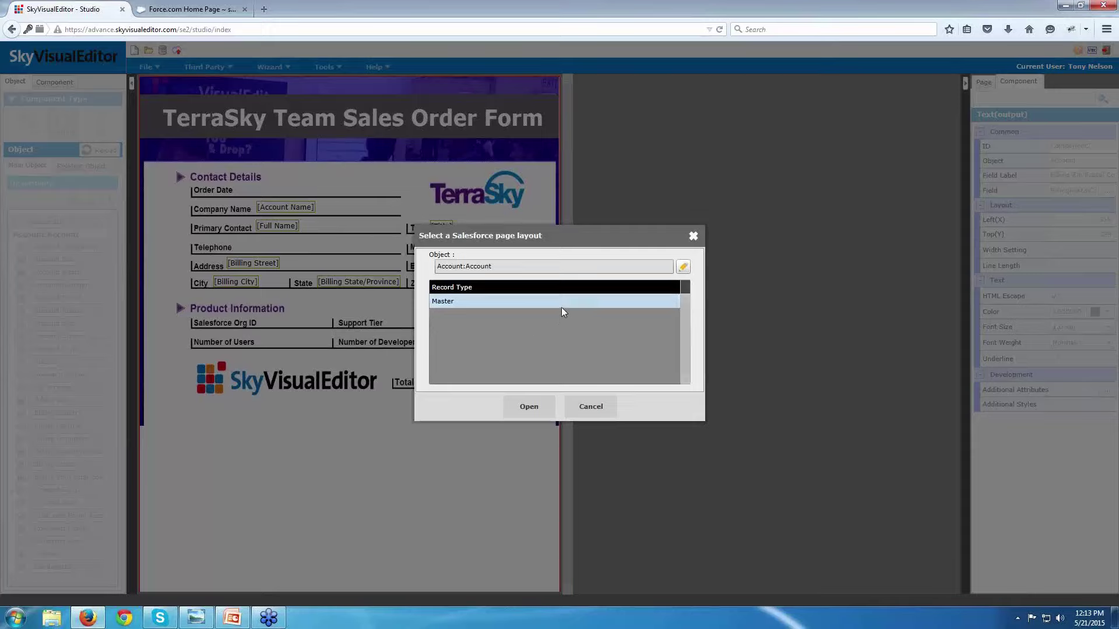
left_click(541, 408)
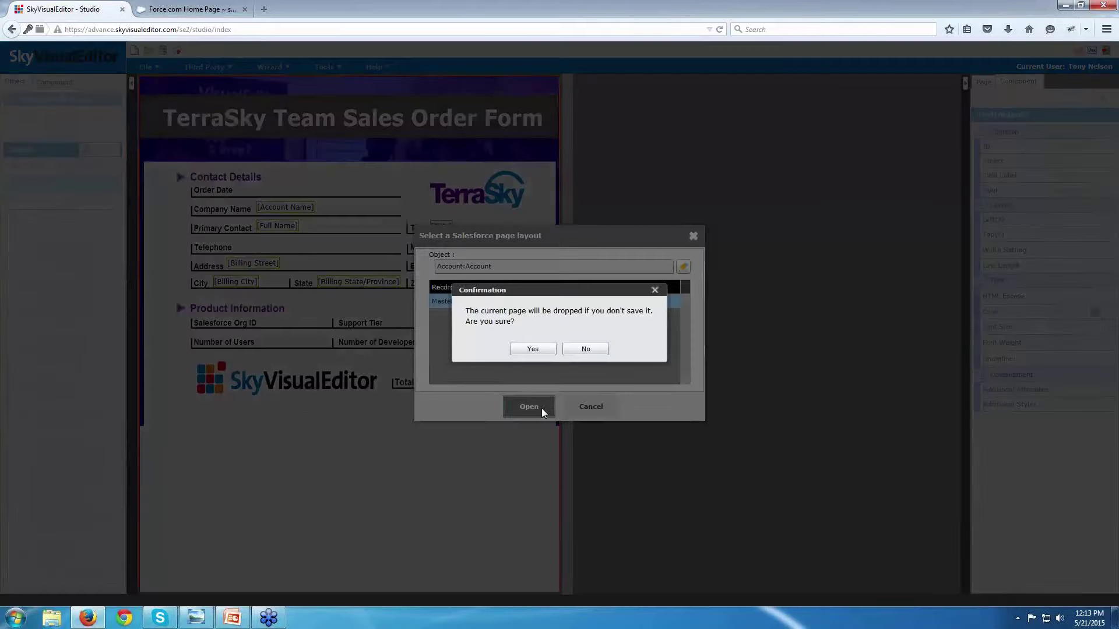
left_click(541, 351)
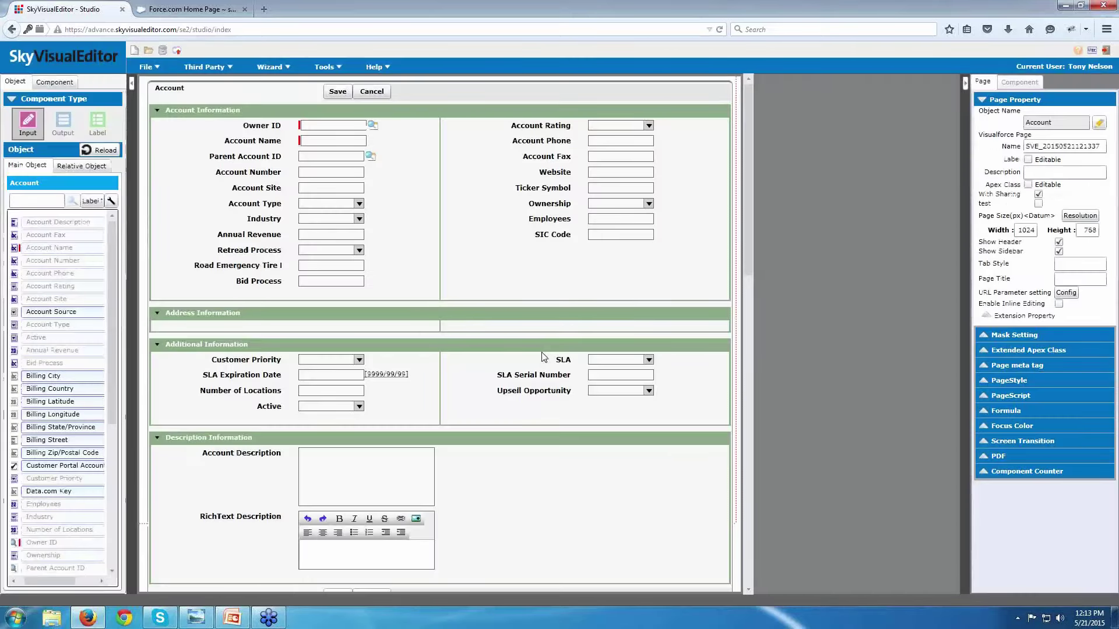
Remove the empty Address Information section and set the Account Information section to 4 columns.
left_click_drag(475, 315, 96, 342)
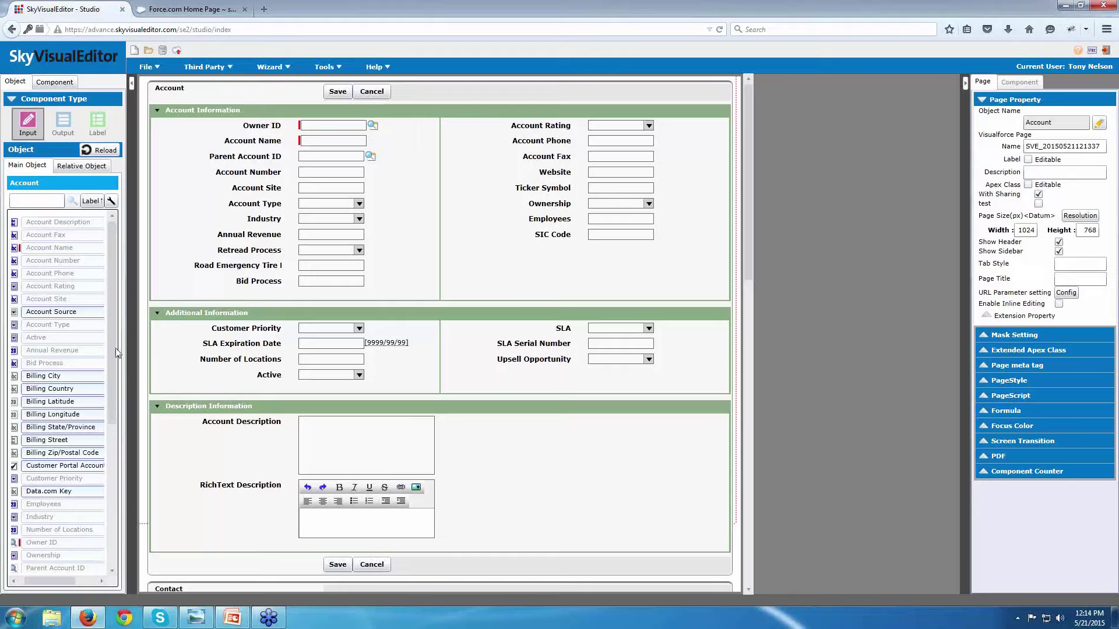
left_click(392, 115)
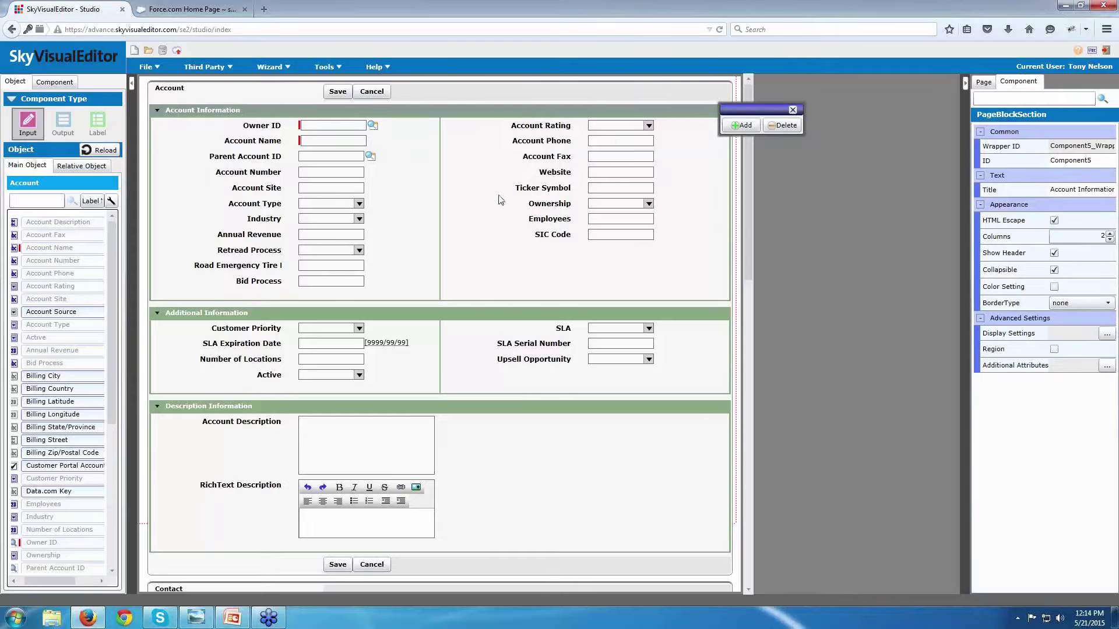
left_click(1111, 234)
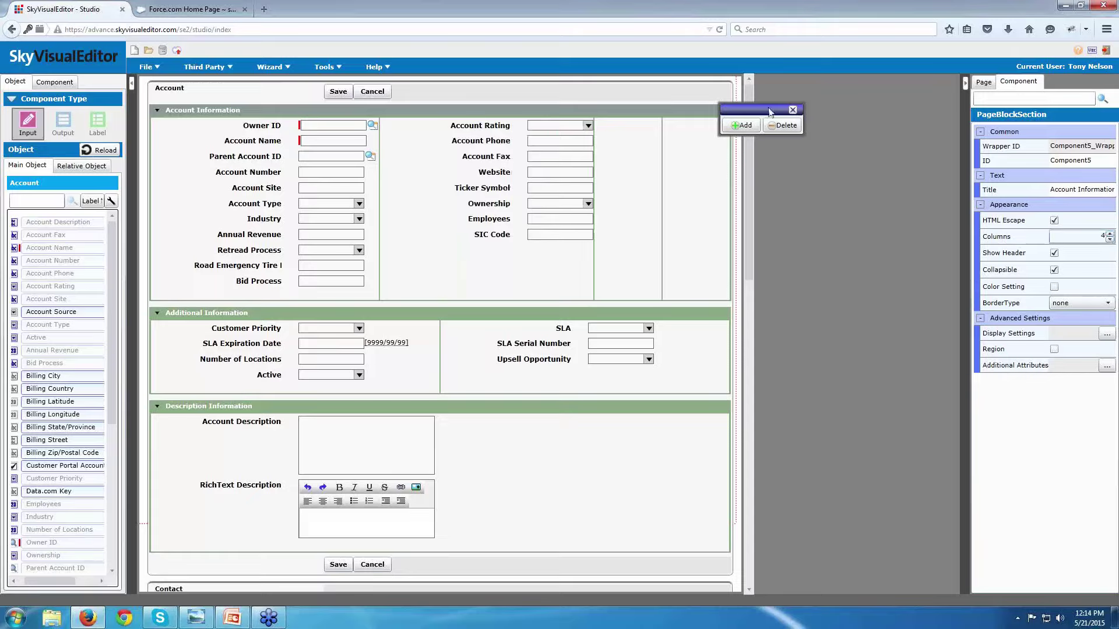
left_click(792, 109)
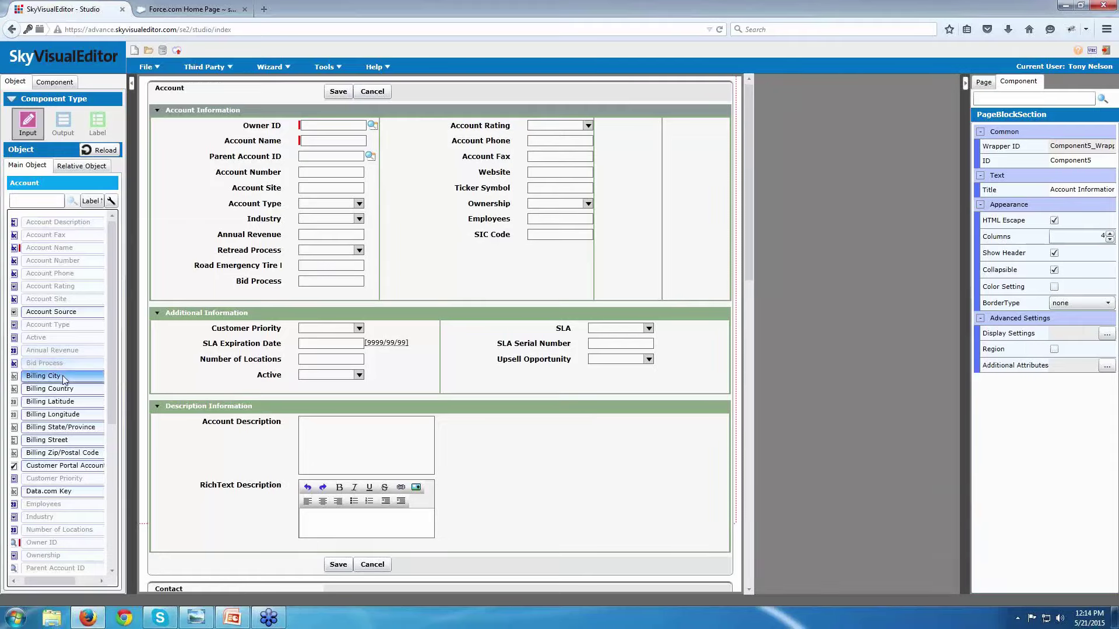
Add Billing City to the Account Information section's fourth column and move SIC Code, Employees, Ticker Symbol and Annual Revenue beneath it.
left_click_drag(61, 376, 697, 178)
left_click_drag(534, 236, 739, 235)
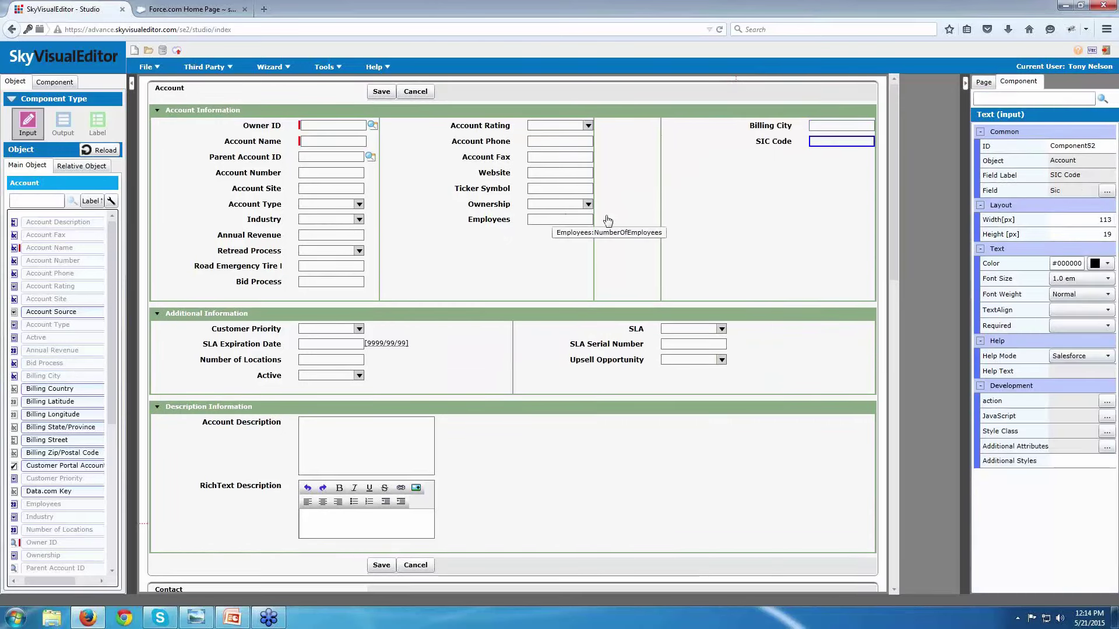
left_click_drag(554, 222, 764, 231)
left_click_drag(557, 190, 670, 222)
left_click_drag(354, 235, 771, 274)
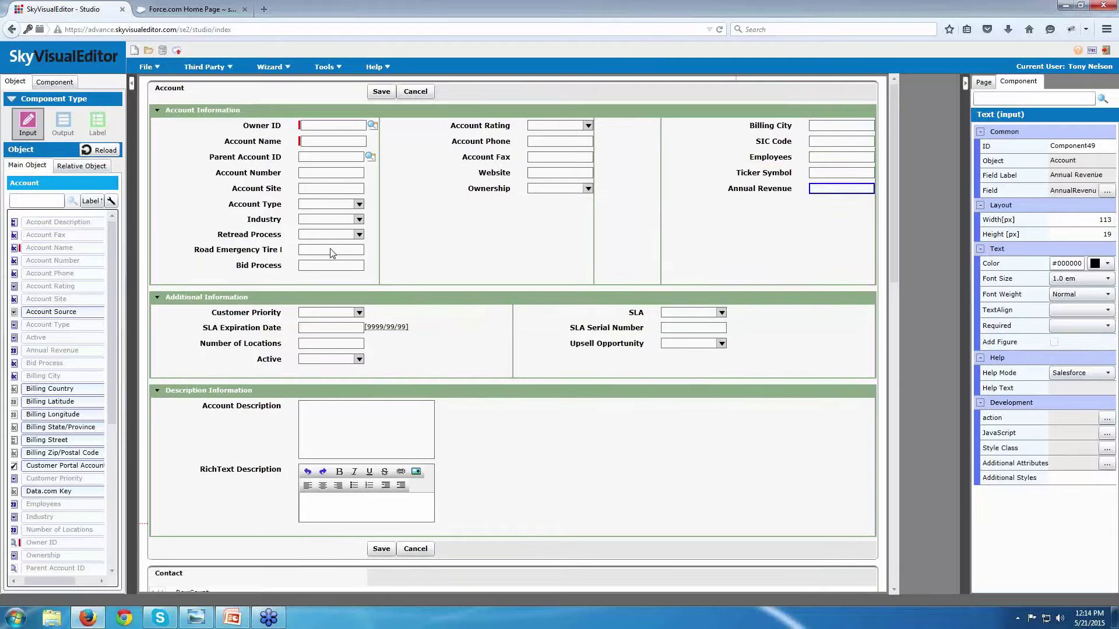
Move the Road Emergency Tire, Bid Process, Account Site and Account Number fields into the Account Information section's third column.
left_click_drag(333, 250, 628, 239)
left_click_drag(341, 257, 676, 251)
left_click_drag(331, 194, 695, 225)
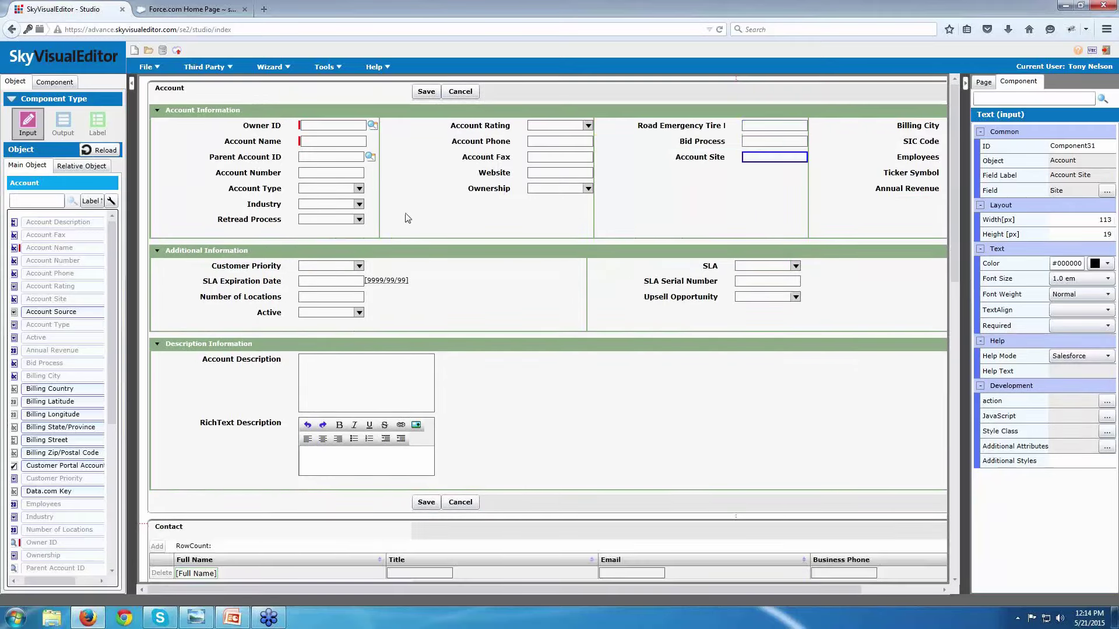
left_click_drag(335, 178, 679, 219)
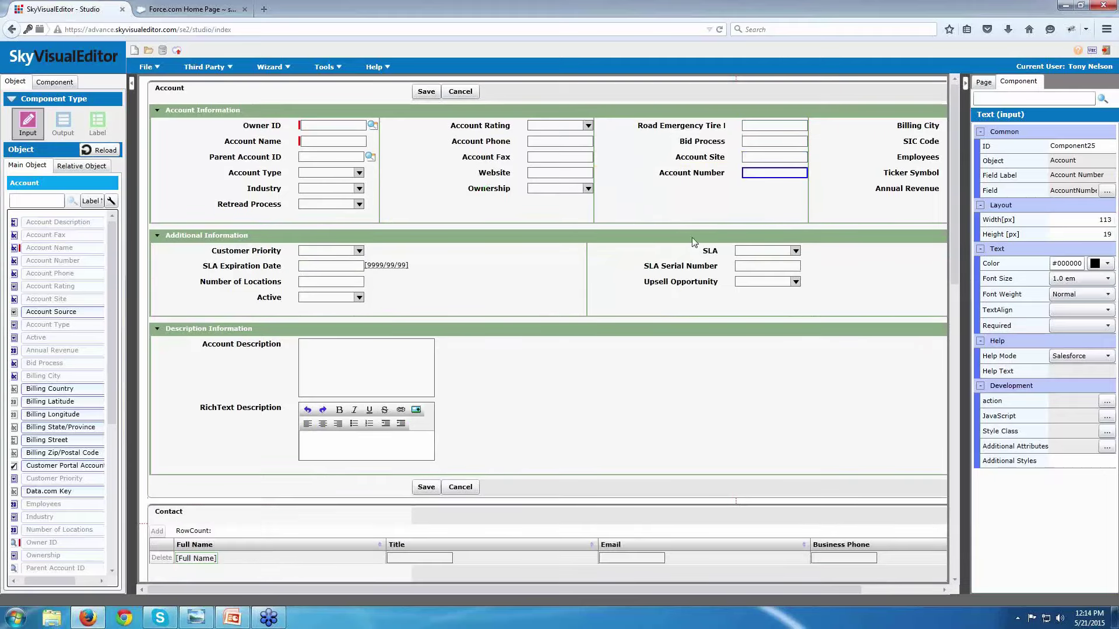
Enable color setting on the Account Information section and set its background color to black (#000000).
left_click(624, 119)
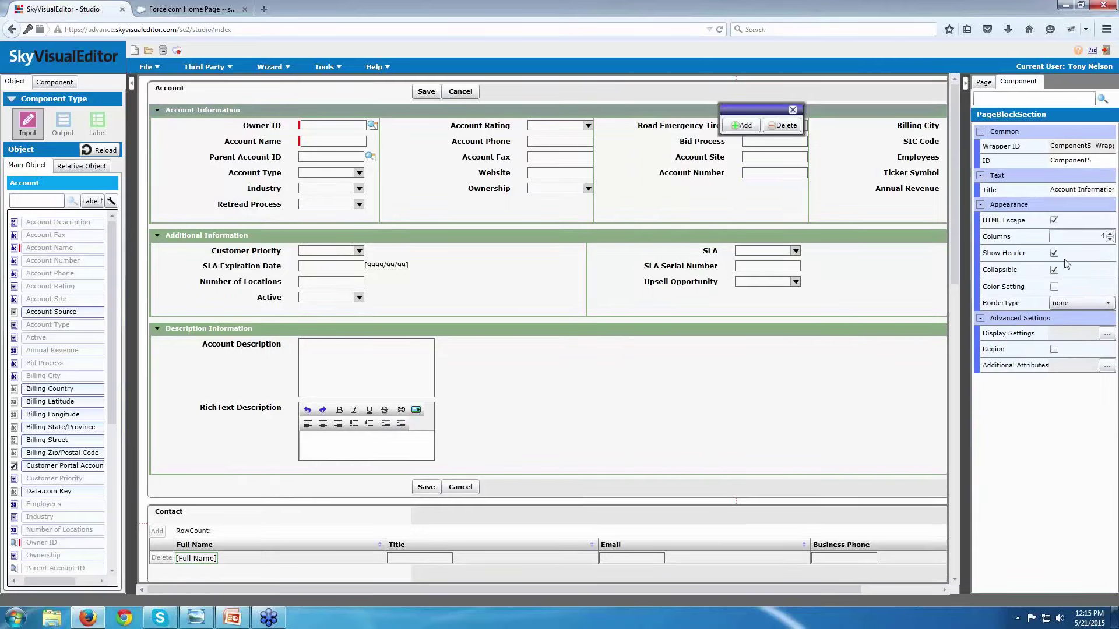
left_click(1054, 287)
left_click(1093, 318)
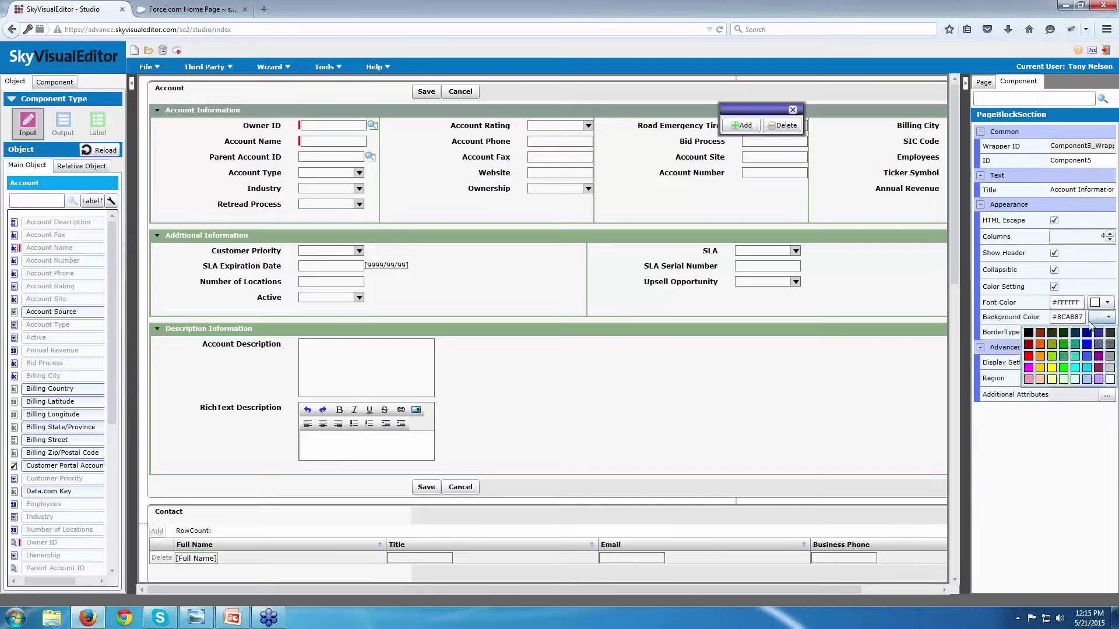
left_click(1029, 335)
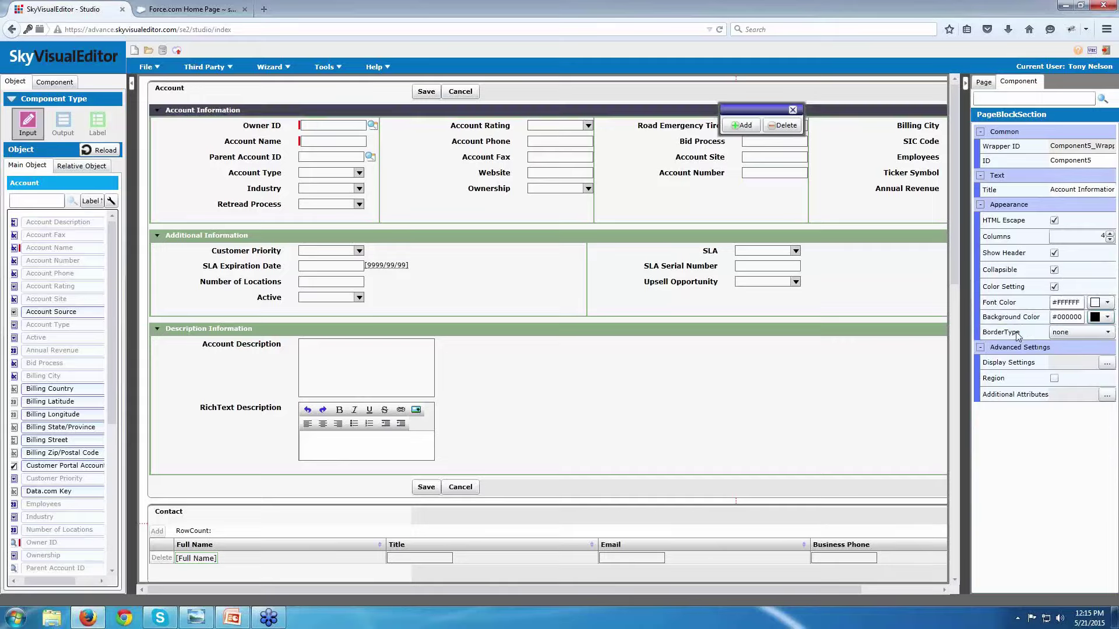
Enable color setting on the Additional Information section and set its background color to red (#FF0000).
left_click(793, 241)
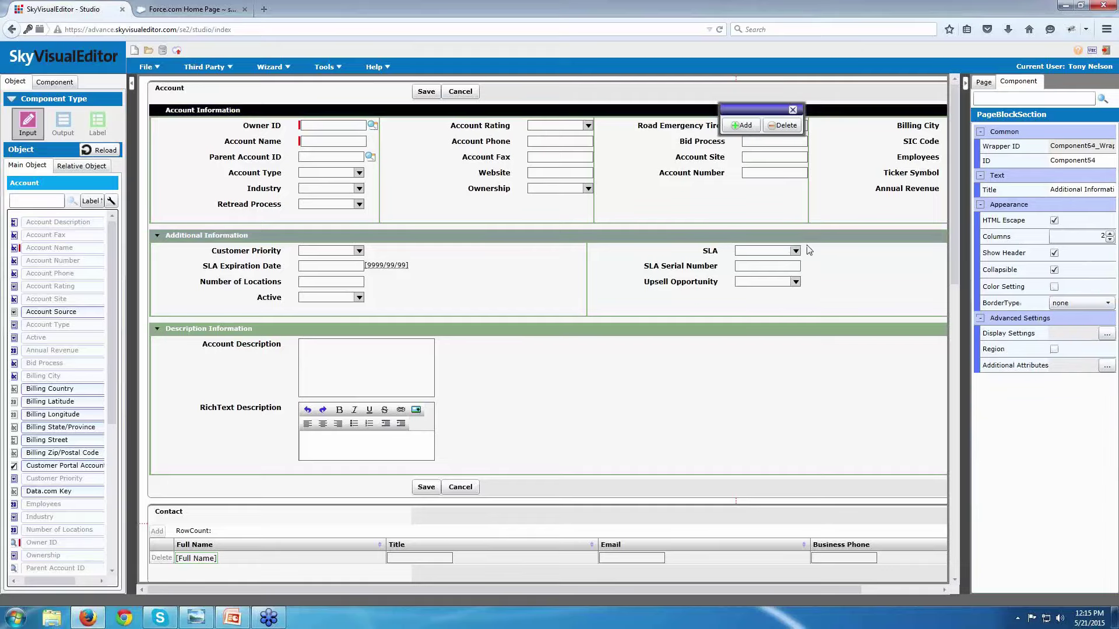
left_click(1055, 286)
left_click(1108, 317)
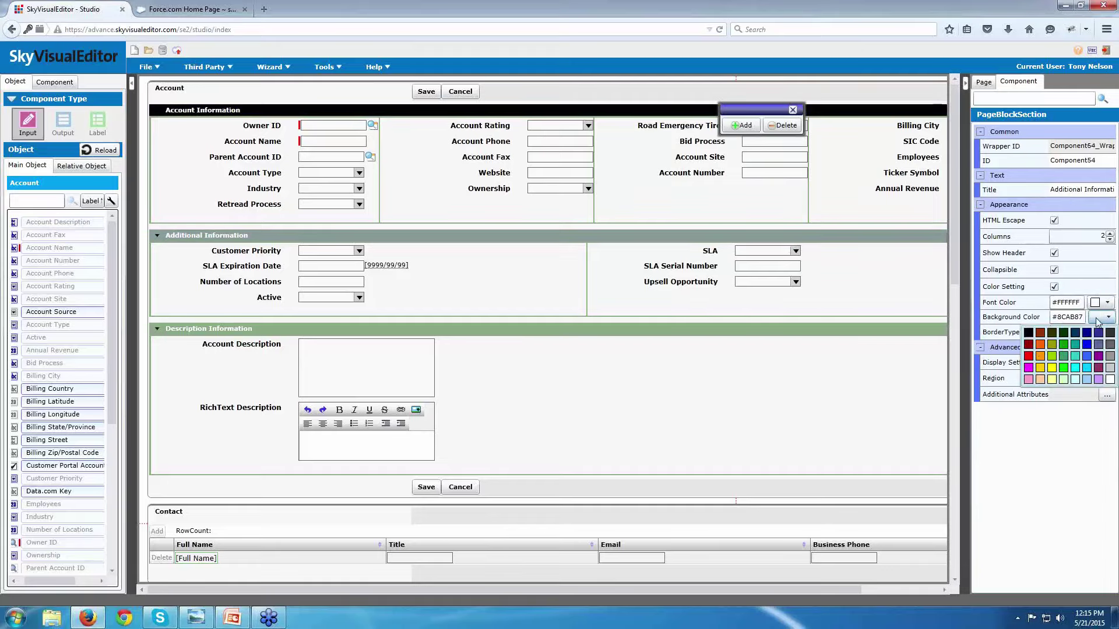
left_click(1031, 361)
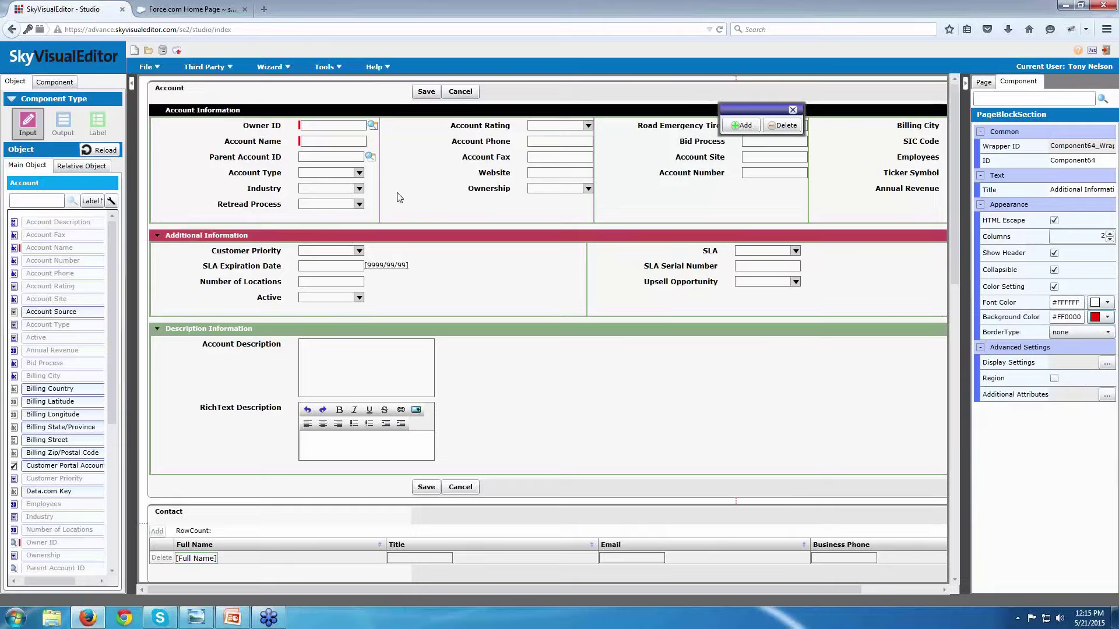
Insert a tab panel component between the Account Information and Additional Information sections.
scroll(400, 198, "down", 6)
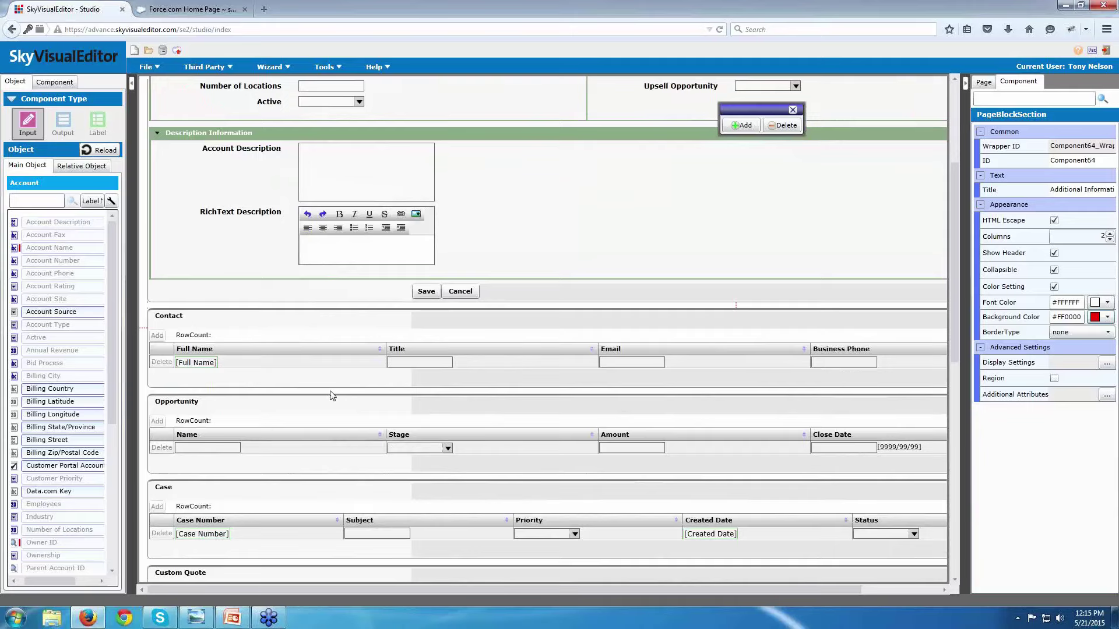
scroll(332, 396, "up", 3)
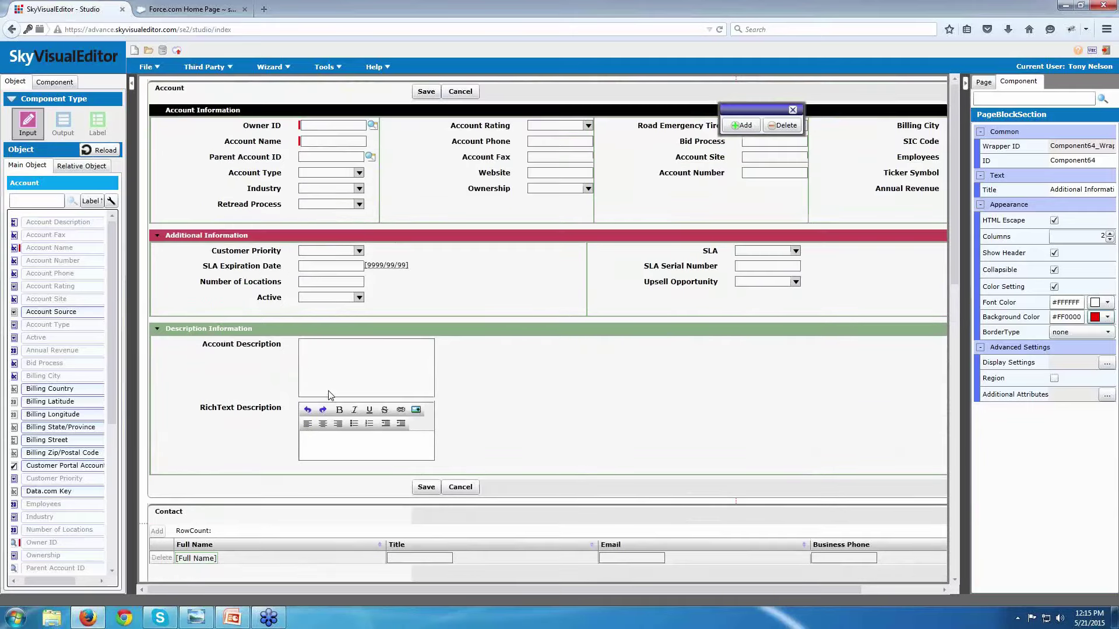
left_click(54, 82)
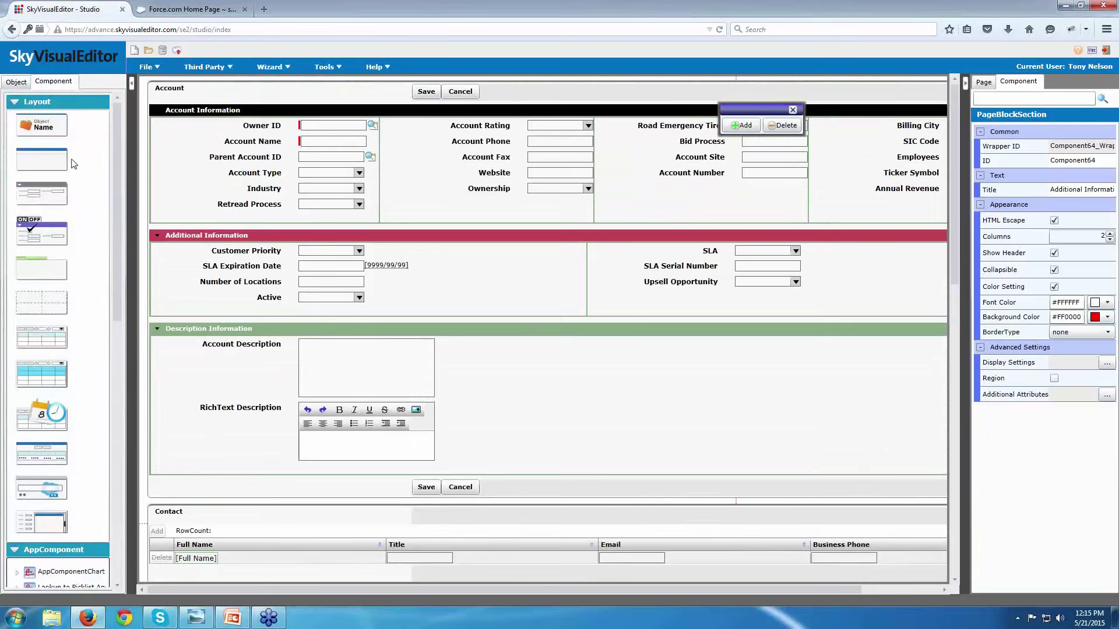
scroll(68, 169, "down", 5)
scroll(64, 175, "down", 8)
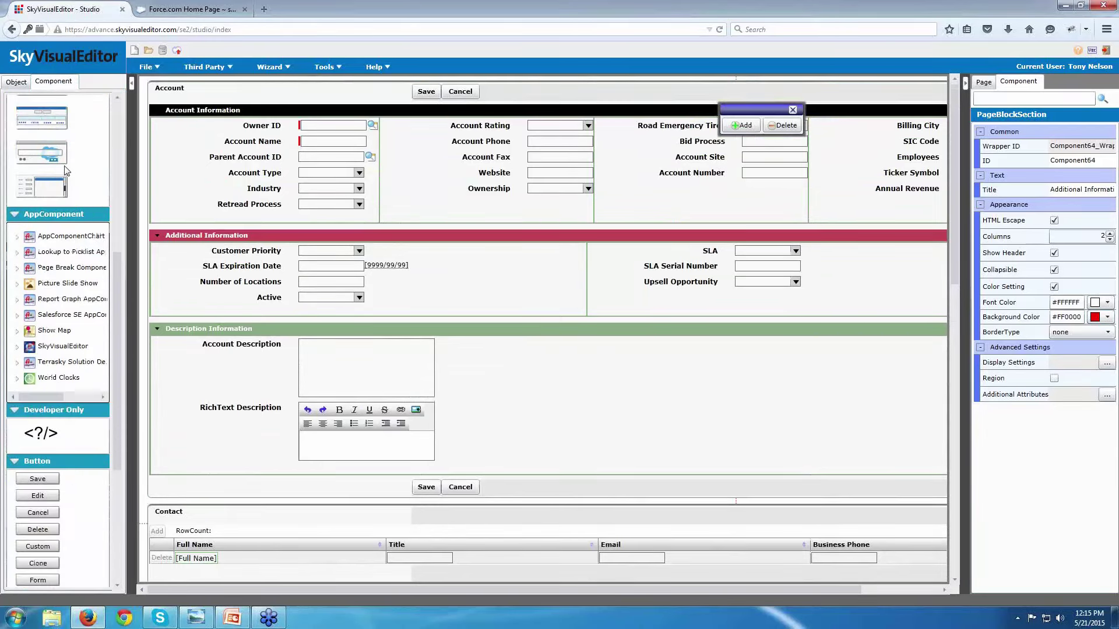
scroll(58, 187, "up", 10)
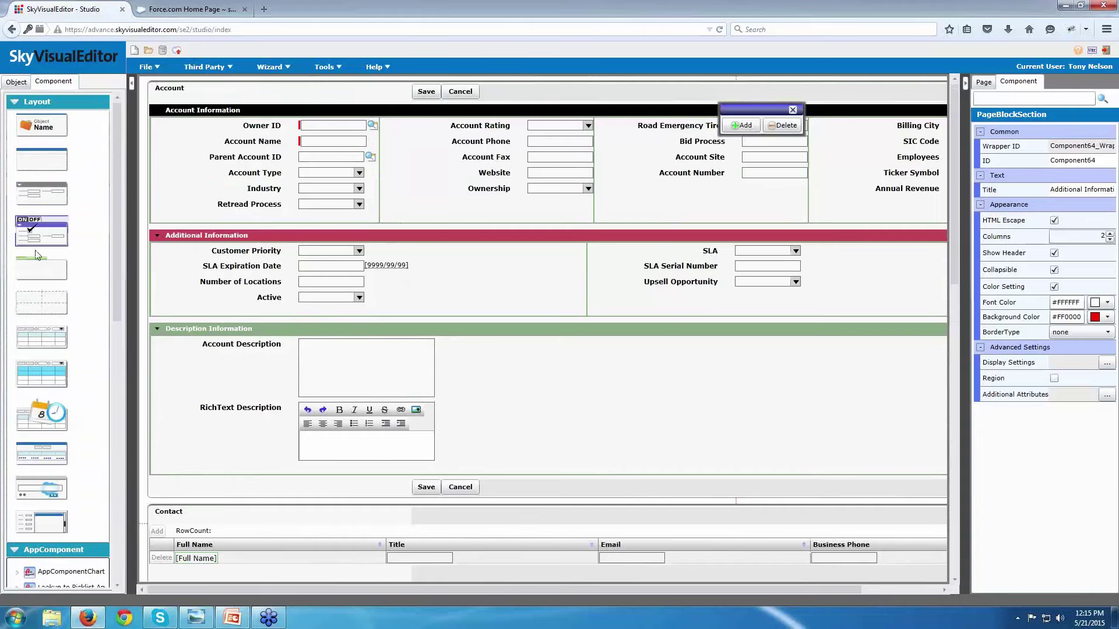
left_click_drag(26, 282, 178, 249)
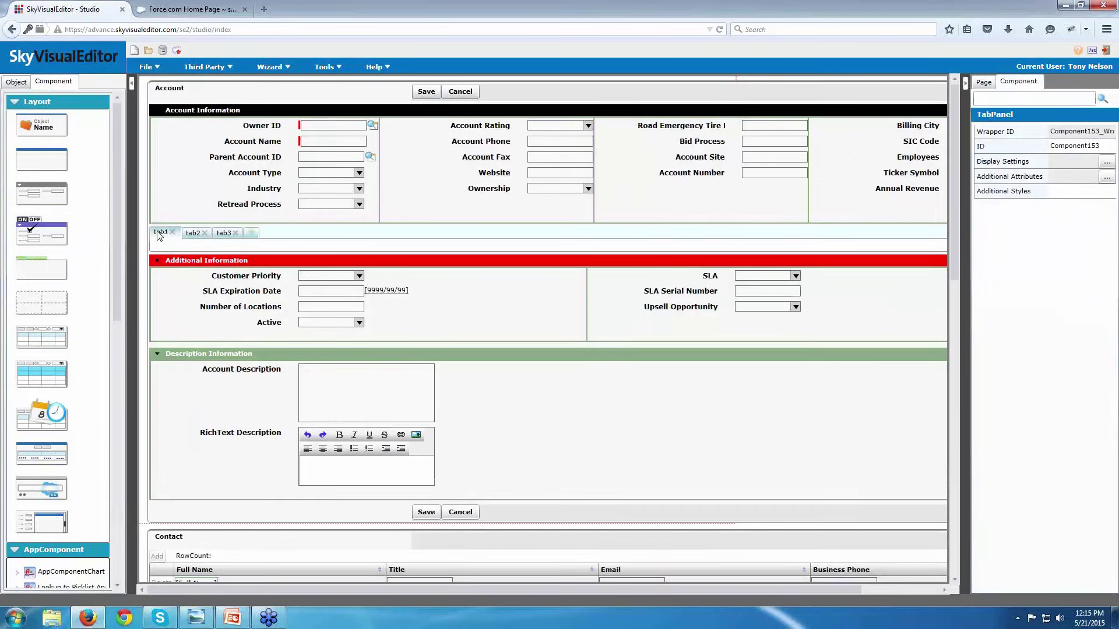
Title the first tab Contact Data and move the Contact related list block into it.
left_click(159, 233)
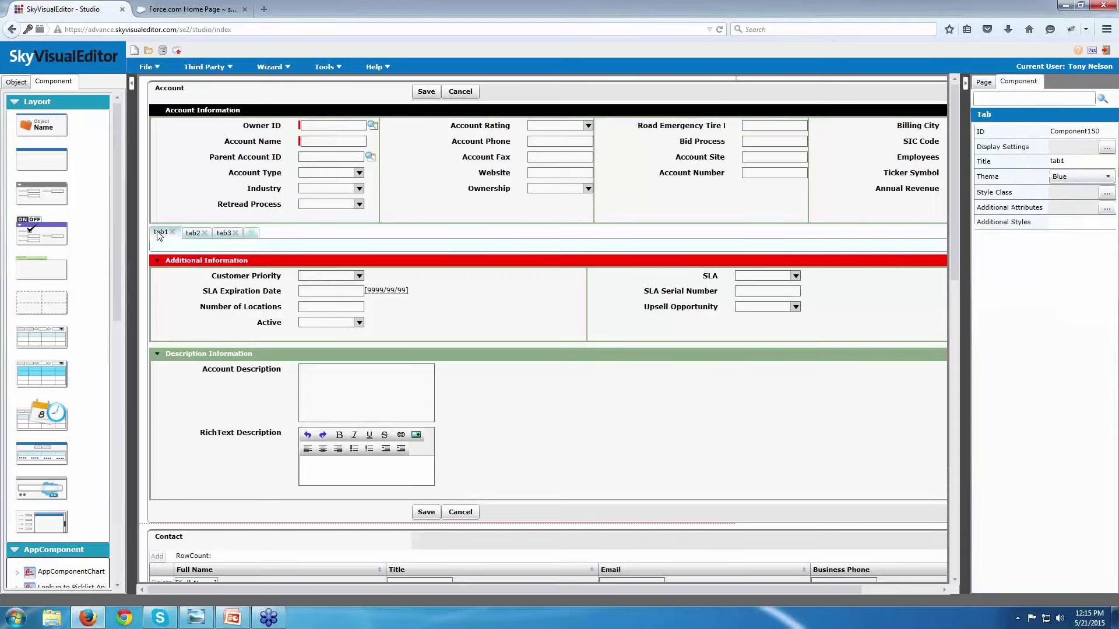
left_click(1058, 162)
type("Contact Data")
key("Return")
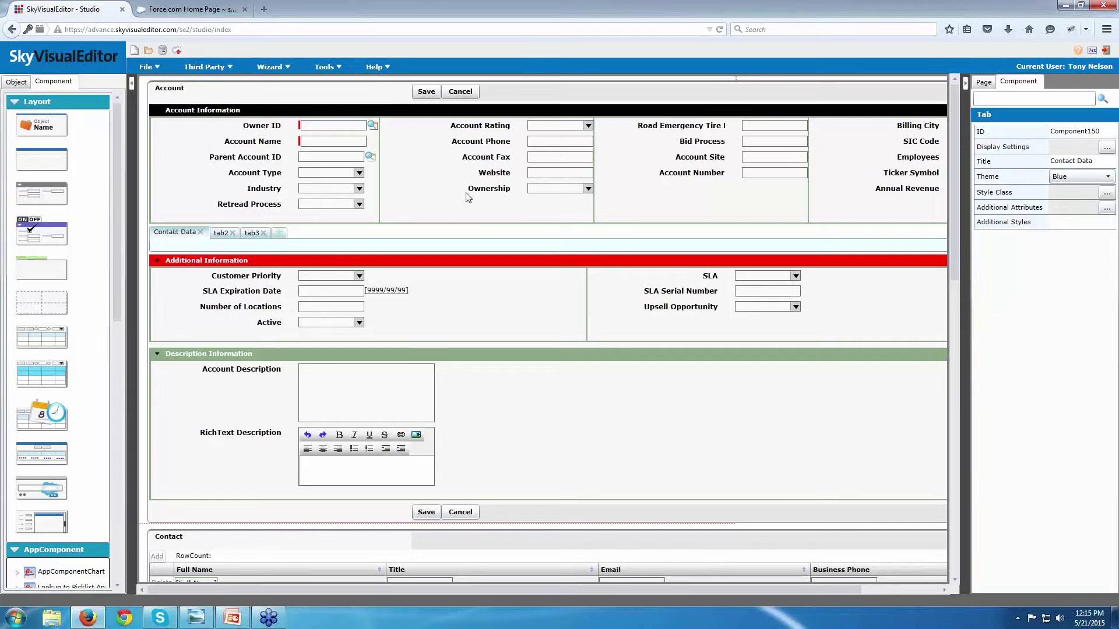
left_click(357, 548)
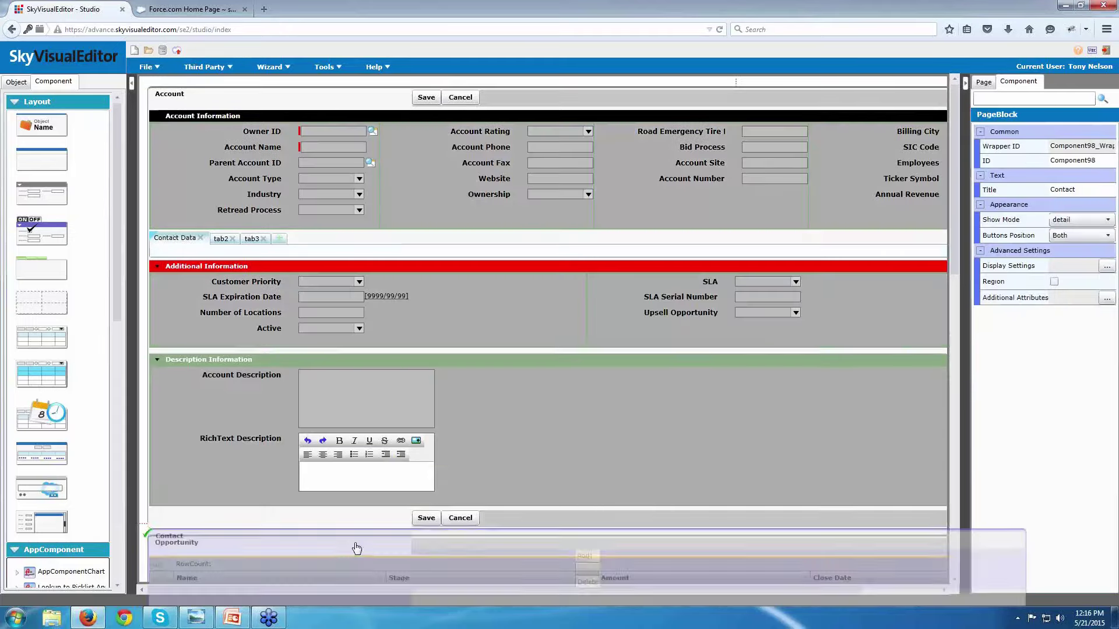
left_click_drag(357, 548, 303, 254)
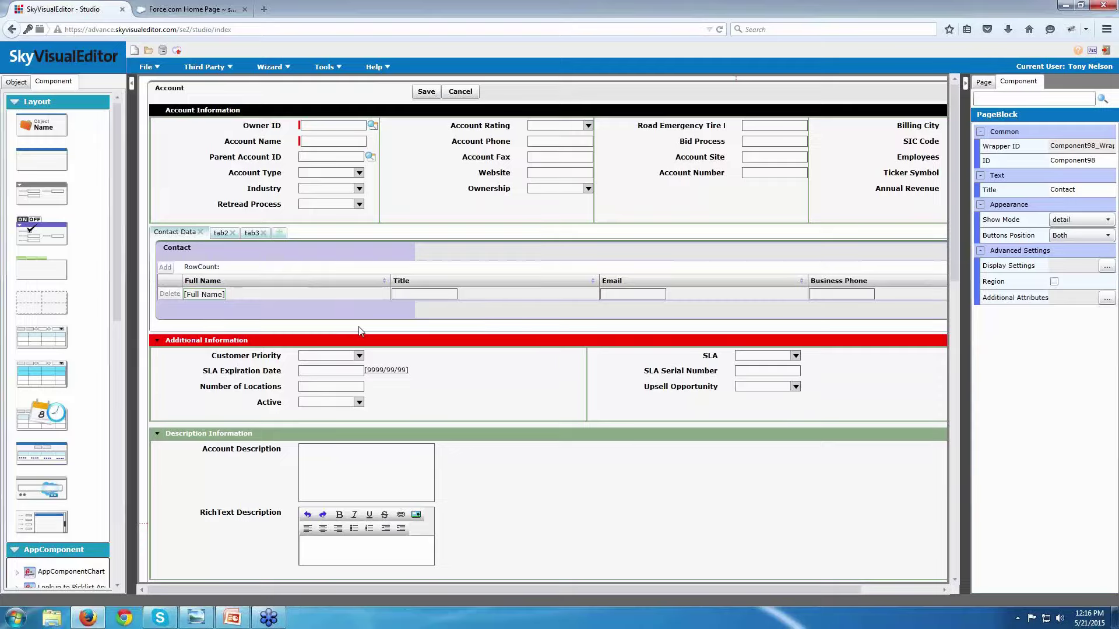
Convert the page to a read-only reference page with the Visualforce page name Webinar_Account_Page.
left_click(325, 67)
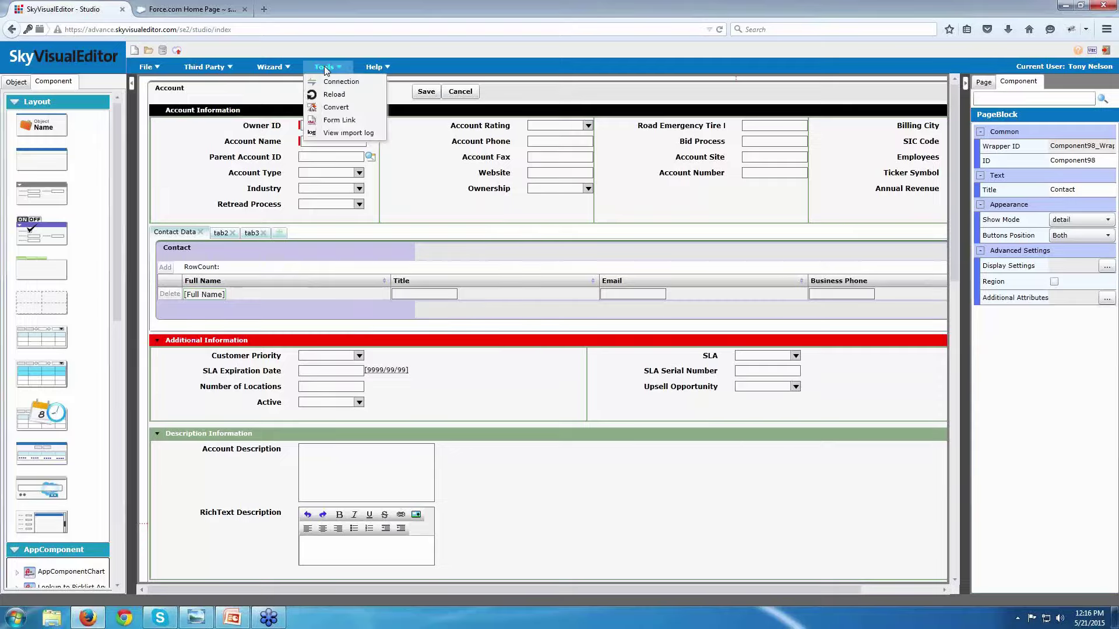
left_click(333, 109)
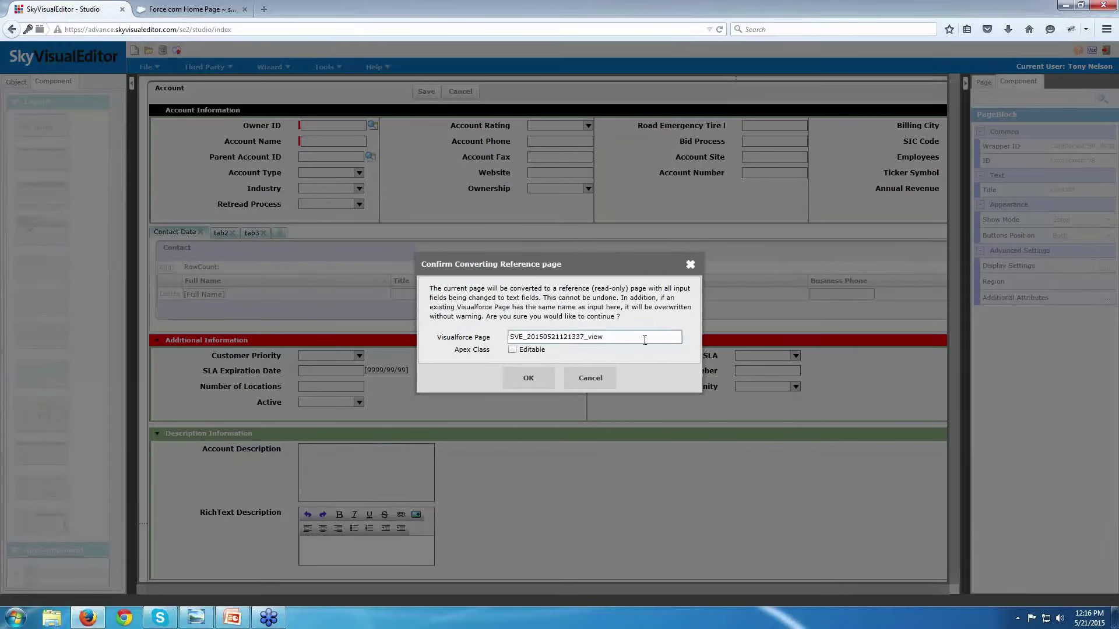
left_click_drag(645, 340, 483, 328)
type("Webinar_Account")
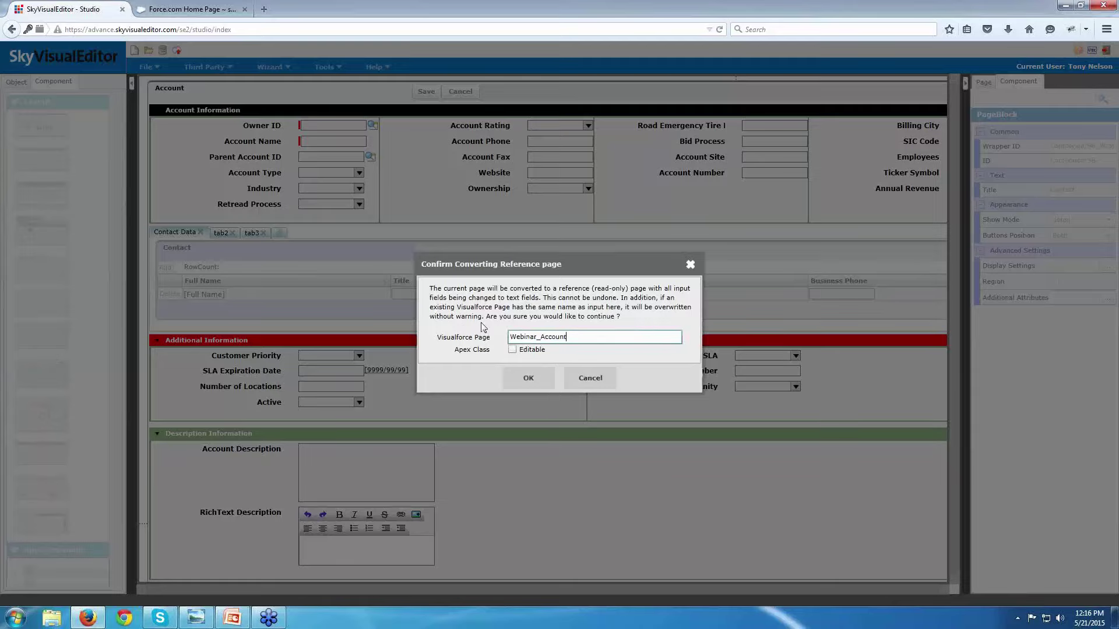
type("_Page")
left_click(545, 385)
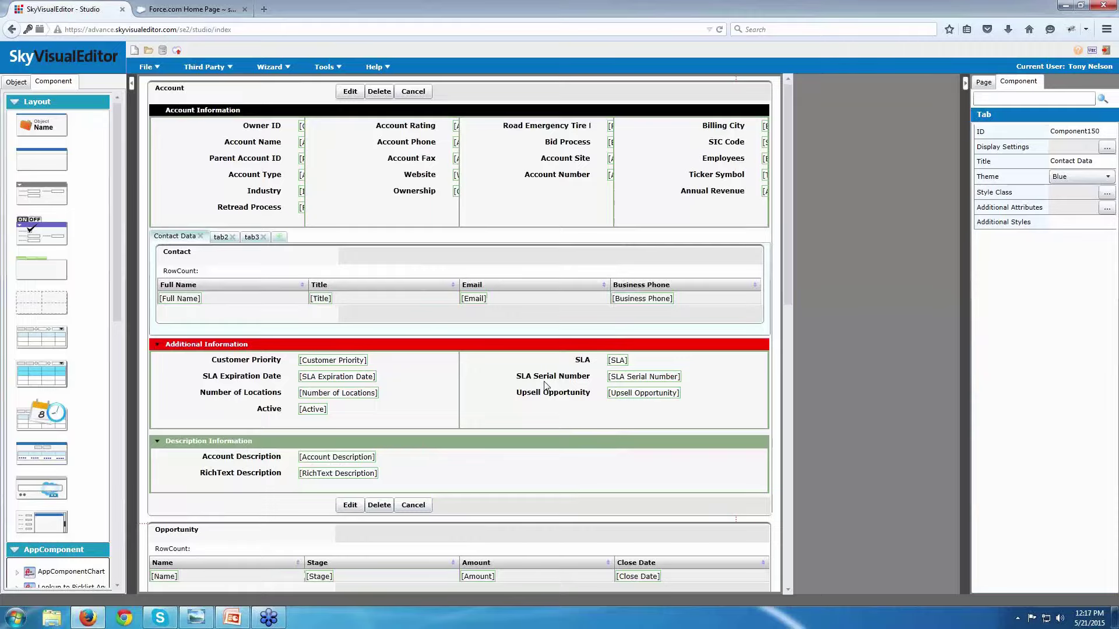
Enable the client-side filter on the Contact data table.
left_click(341, 278)
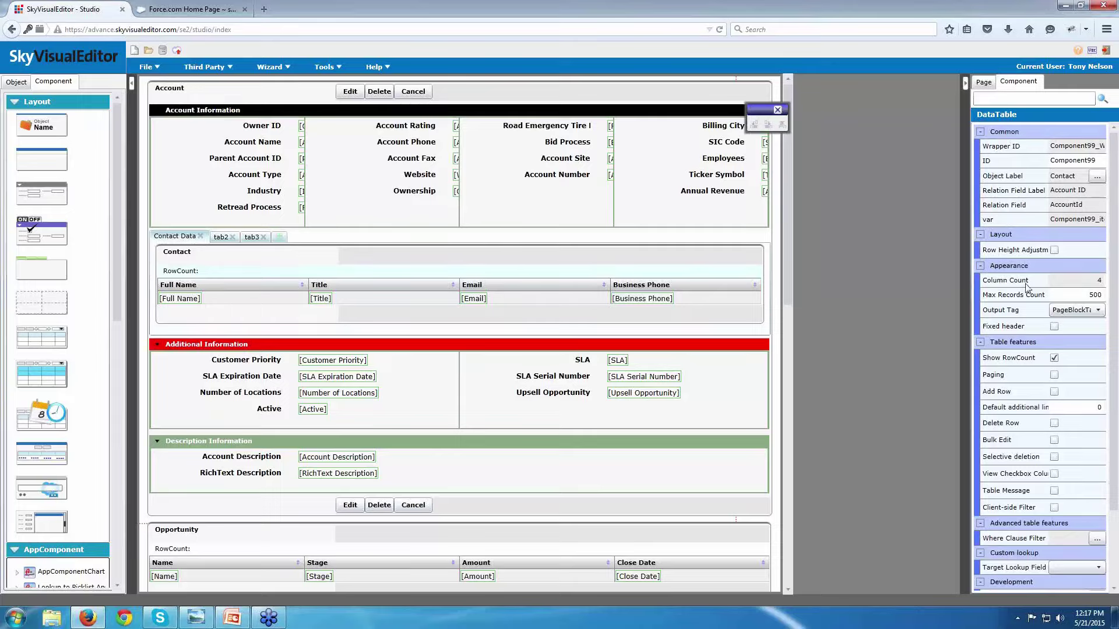
scroll(1045, 284, "down", 2)
scroll(1045, 284, "down", 1)
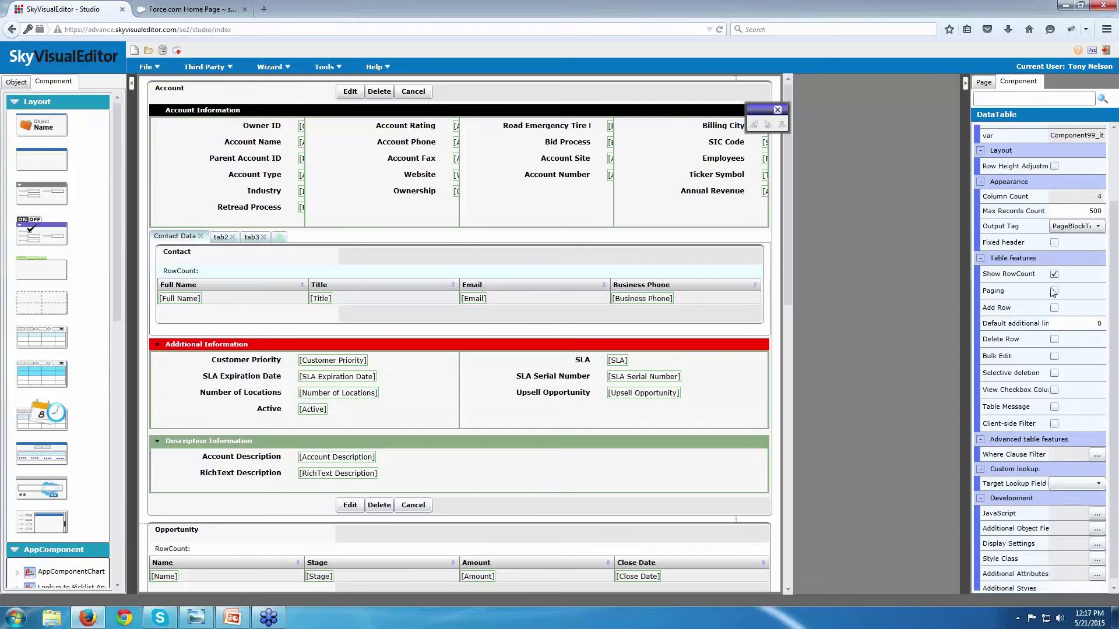
left_click(1055, 423)
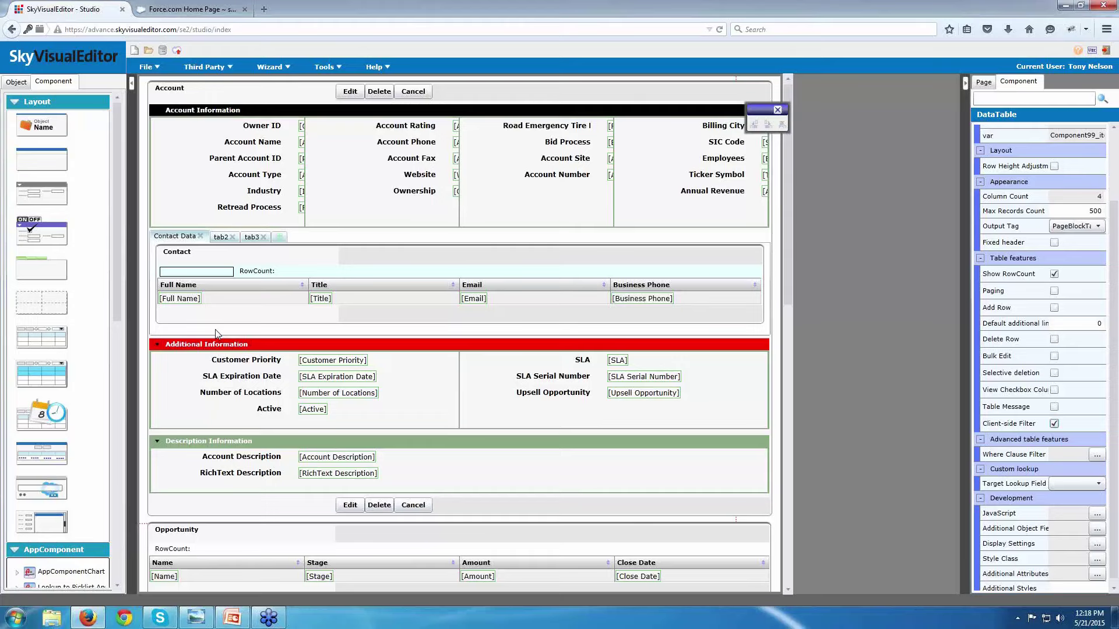
Title the second tab Opportunity Data and move the Opportunity related list block into it.
left_click(216, 239)
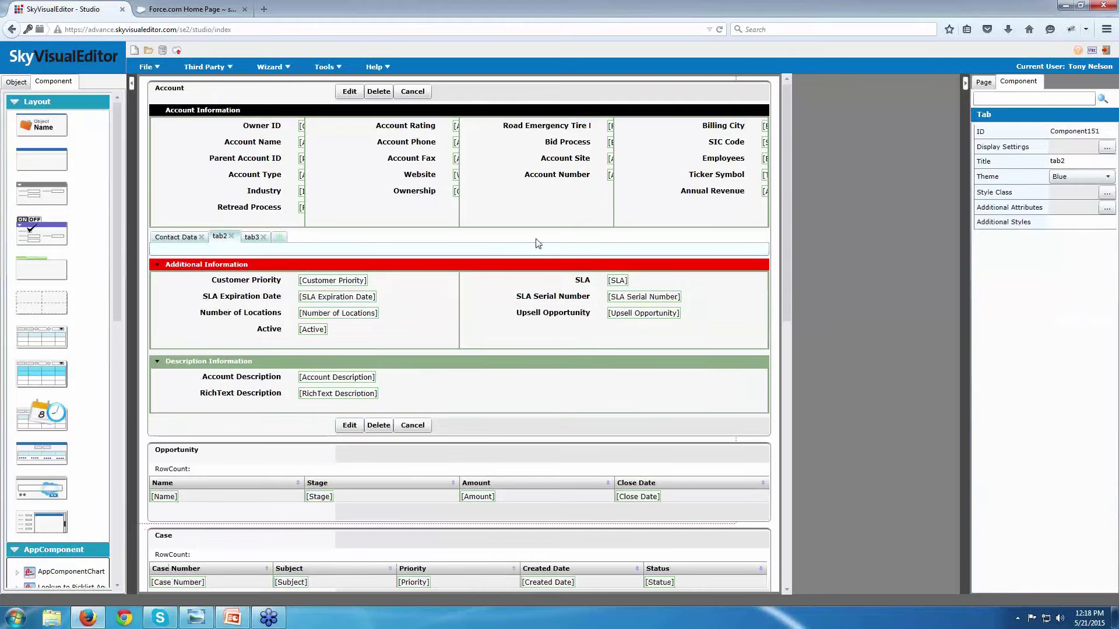
double_click(1058, 162)
type("Opportunity Data")
key("Return")
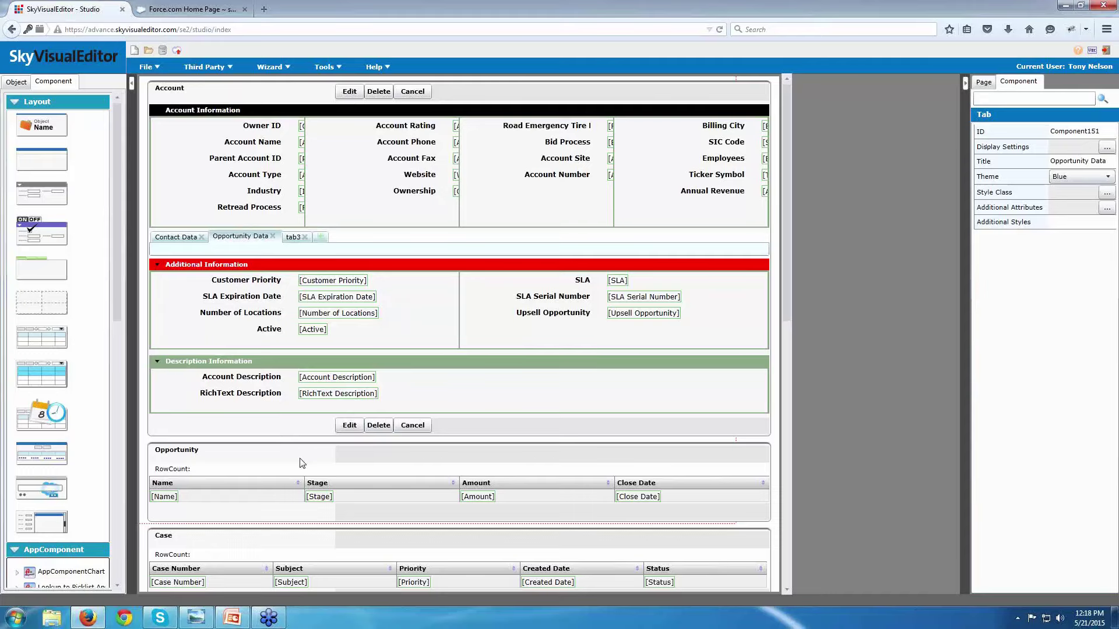
left_click_drag(301, 462, 301, 257)
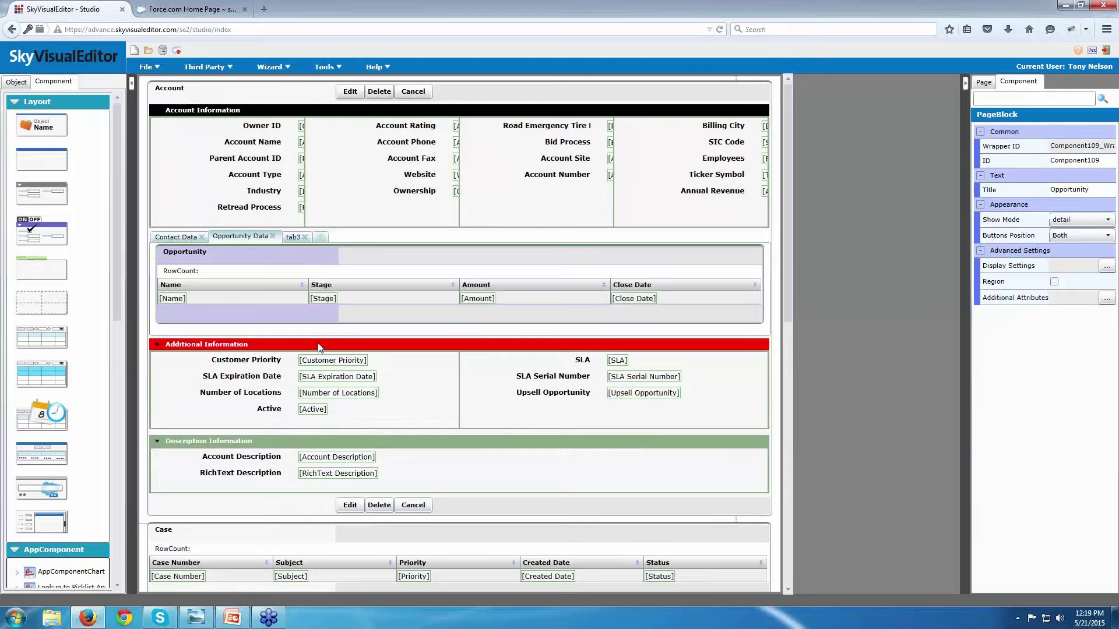
Glance at the sample order form image, then add a Detail panel to the page and set its width to 600 px.
left_click(210, 617)
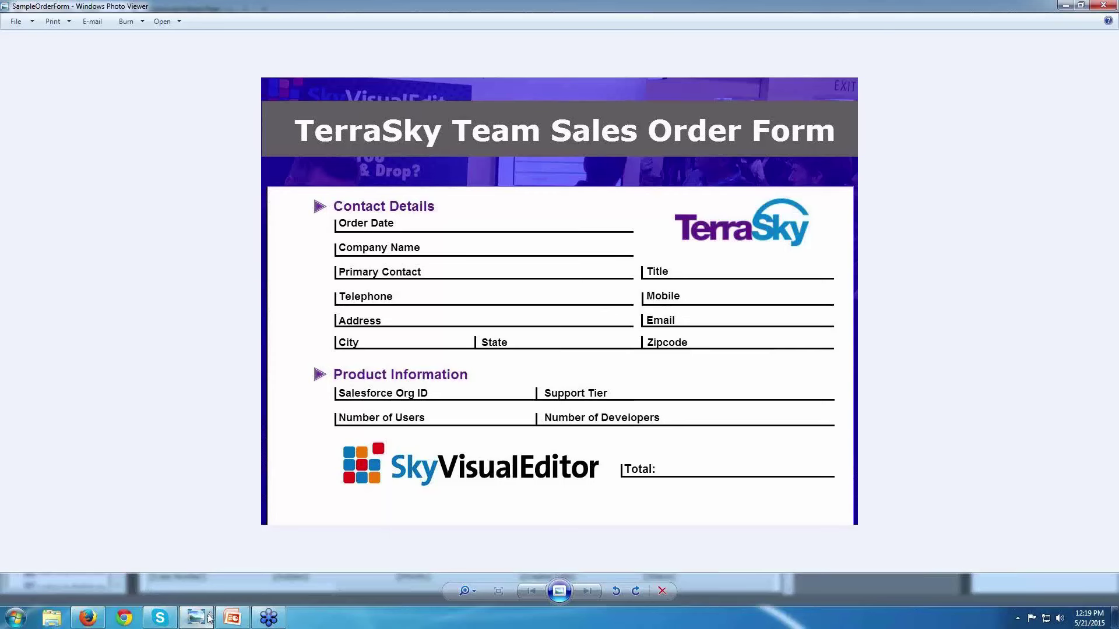
left_click(210, 616)
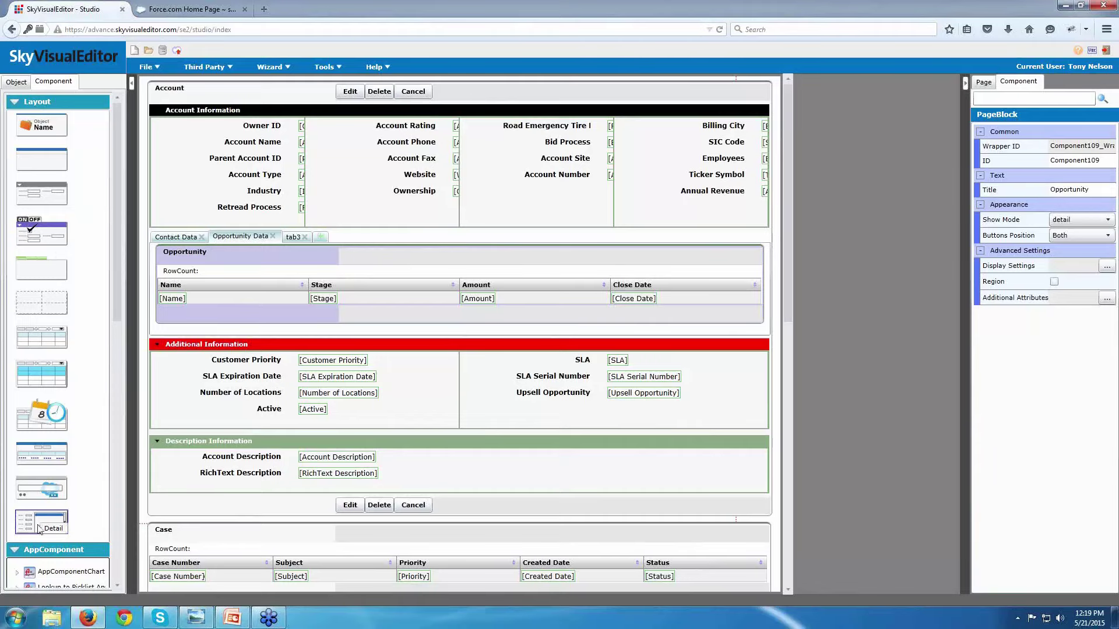
left_click_drag(34, 530, 645, 410)
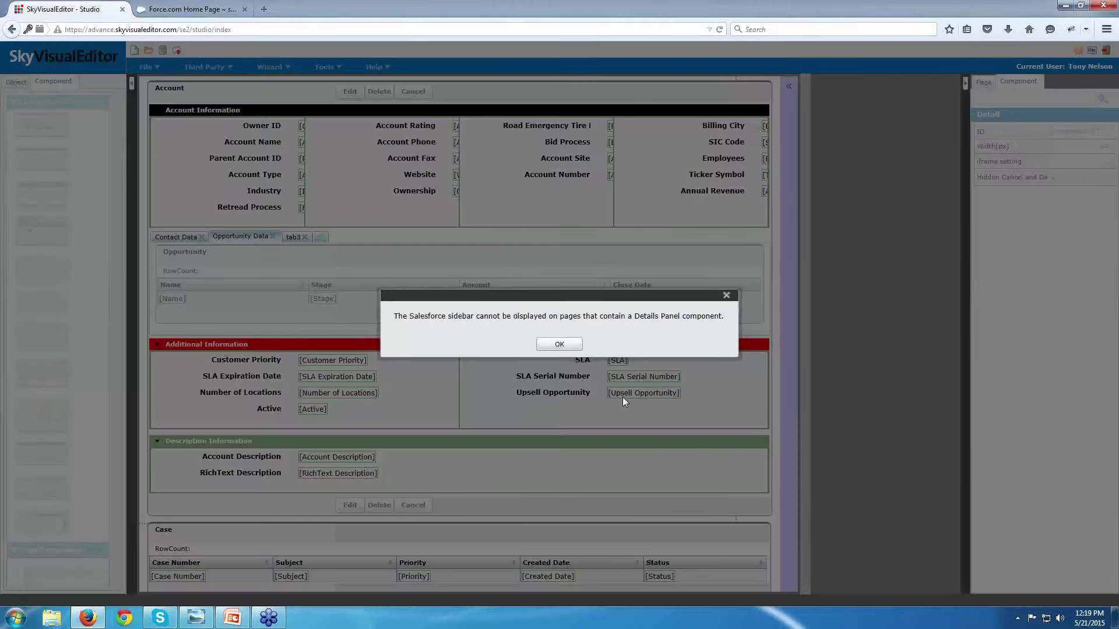
left_click(558, 346)
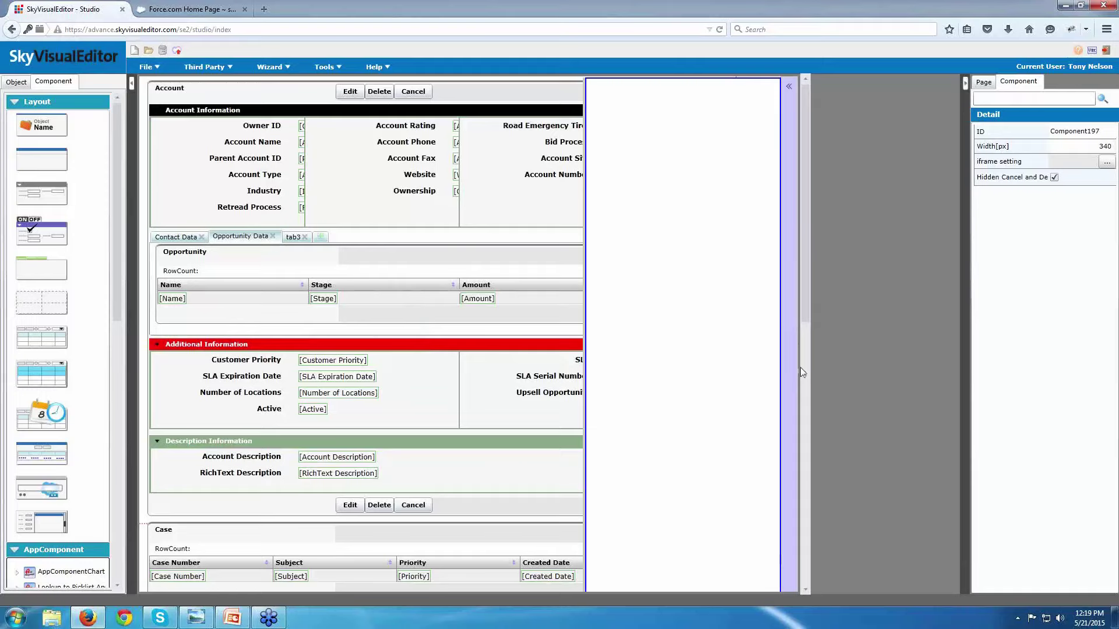
left_click(1091, 146)
type("600")
Assign Webinar_Oppty_Form as the Detail panel's page for the Opportunity table.
left_click(1106, 163)
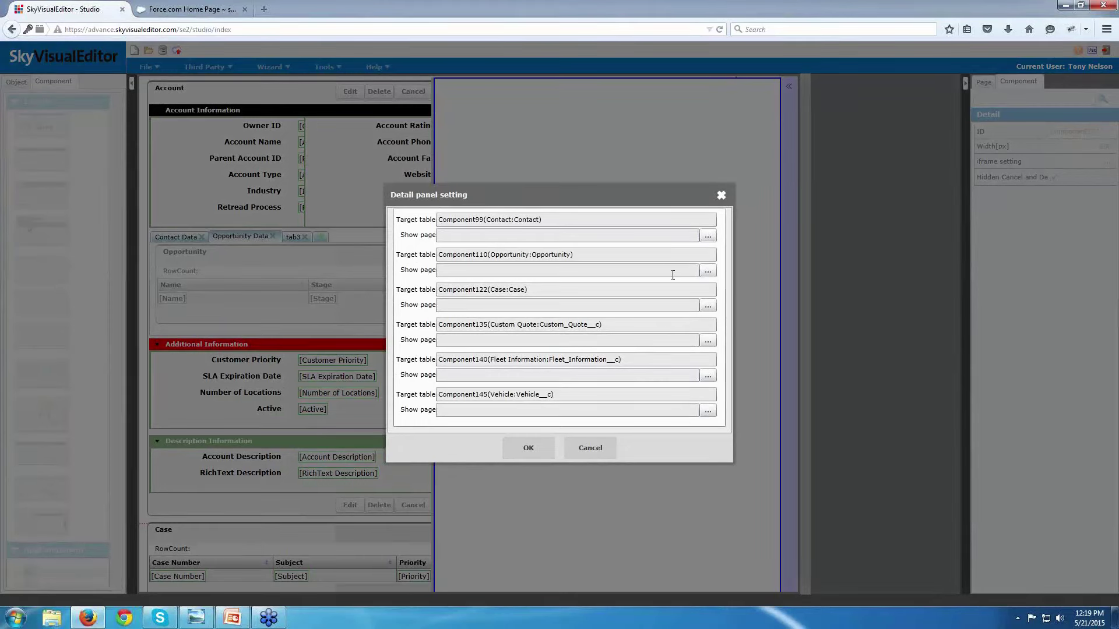
left_click(708, 273)
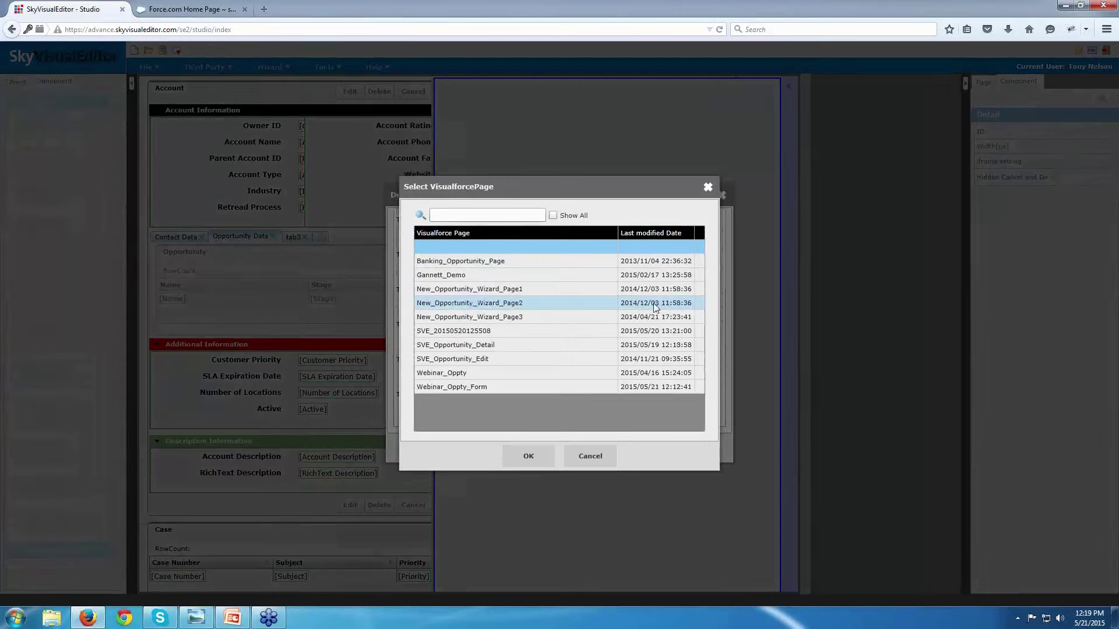
left_click(562, 387)
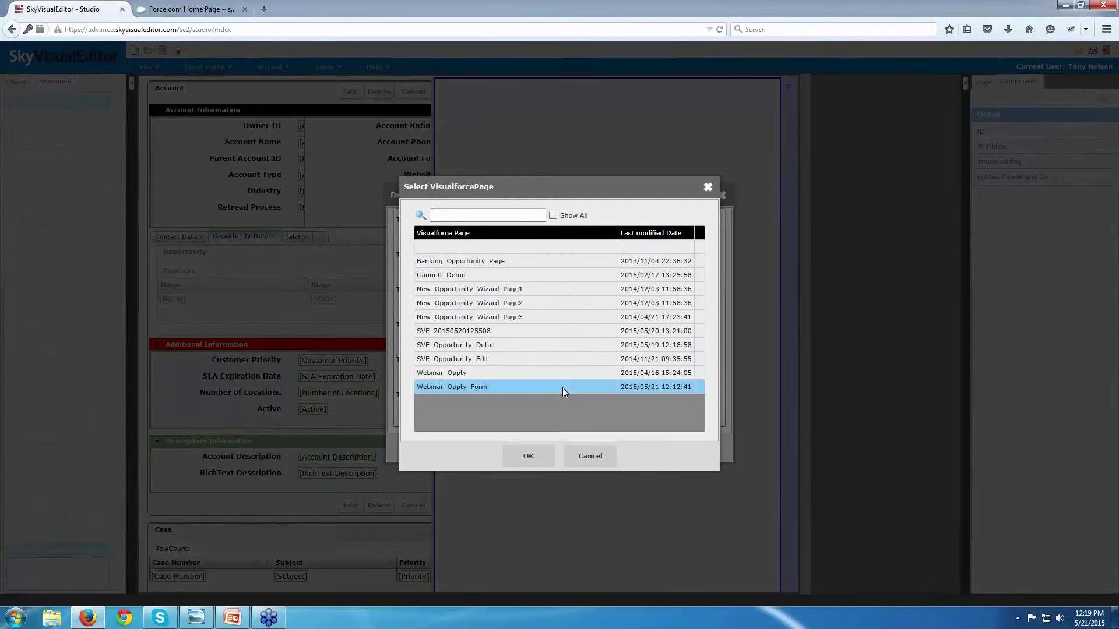
left_click(528, 456)
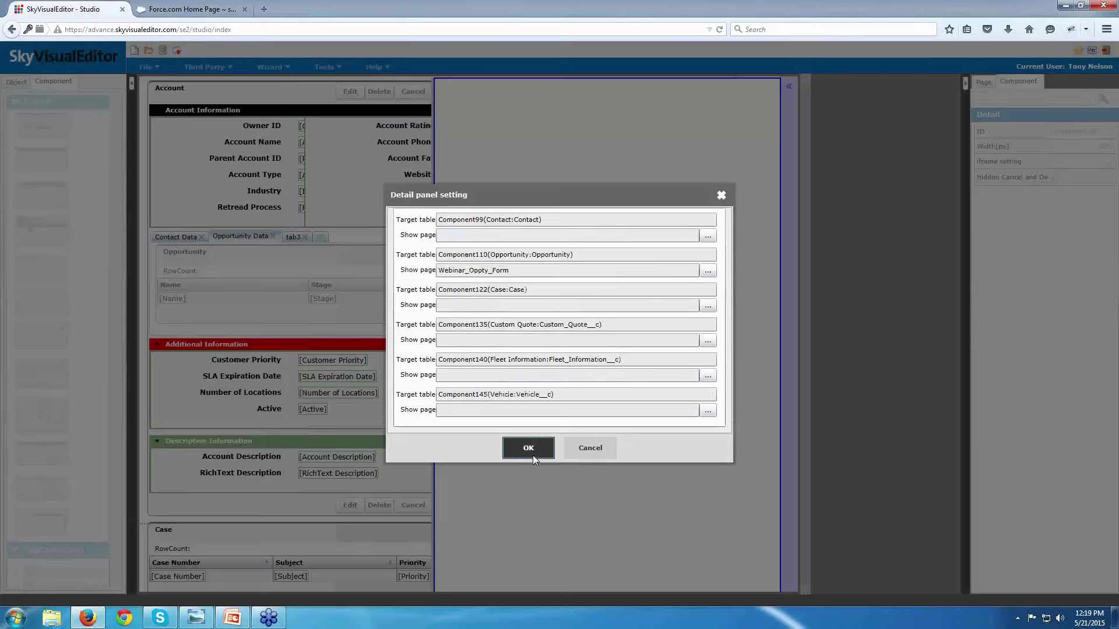
left_click(533, 456)
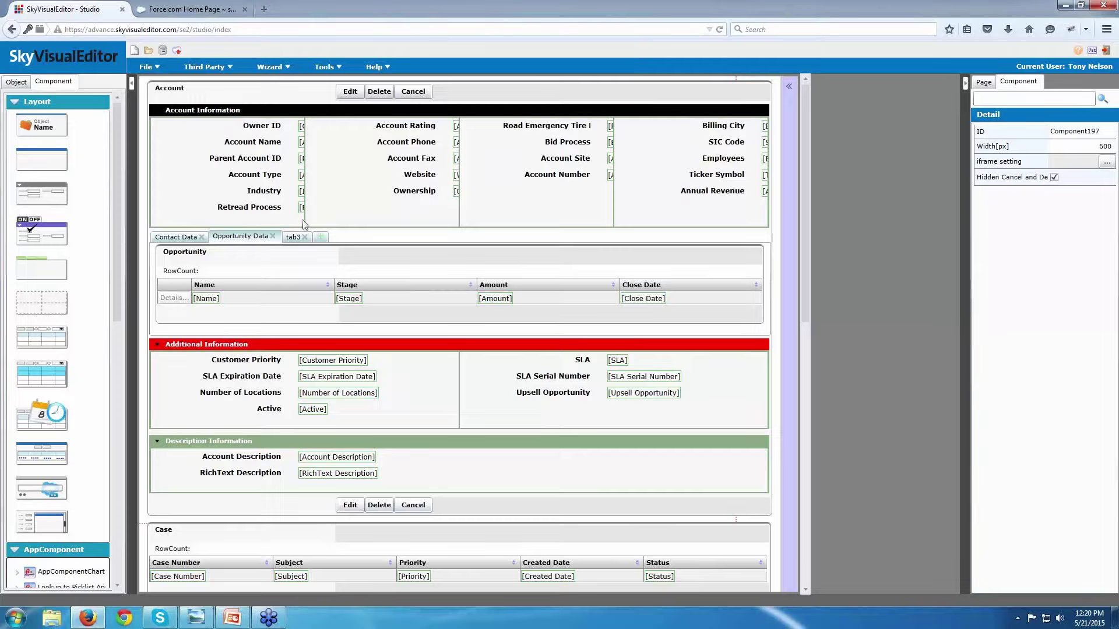
Add a page block to the third tab and move the Additional Information section into it.
left_click(295, 239)
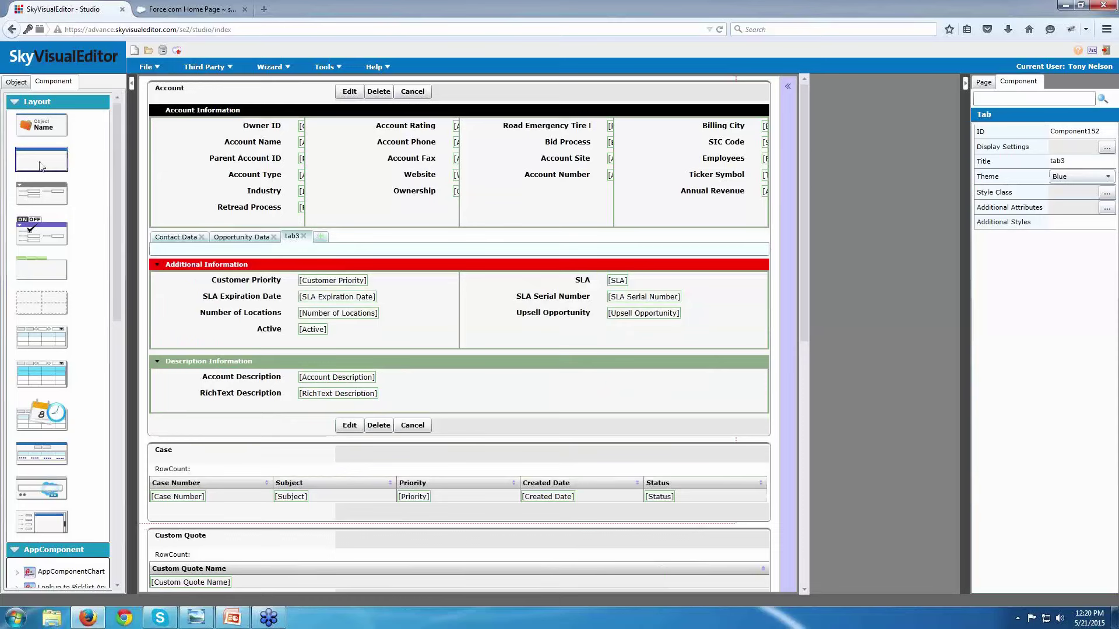
left_click_drag(39, 161, 208, 266)
left_click_drag(215, 305, 215, 299)
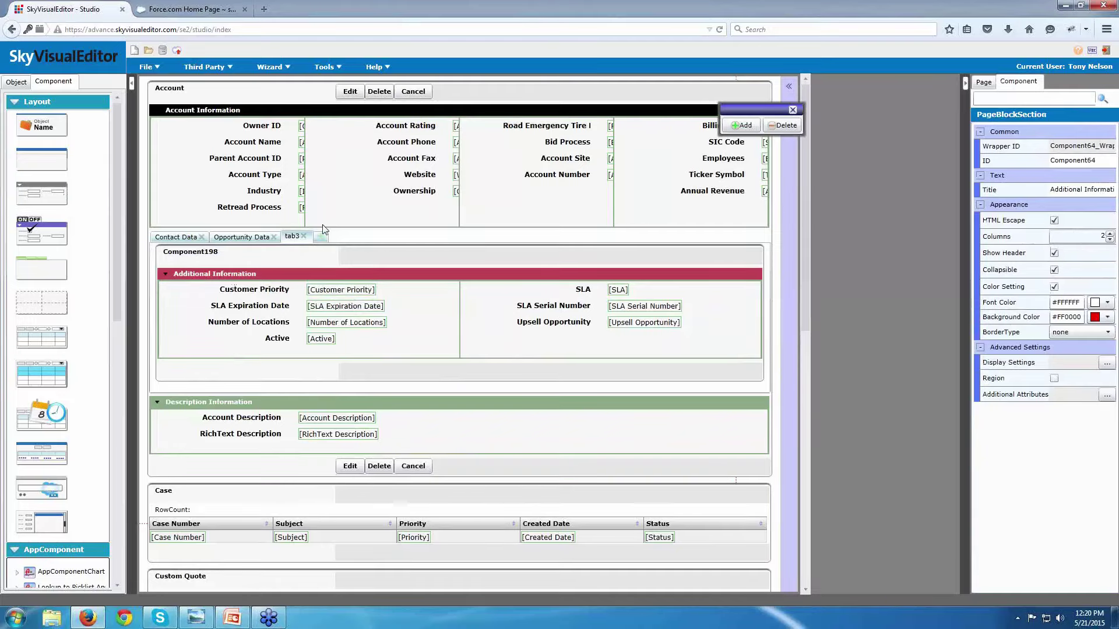
Enable inline editing for the page and add a Save button before the Account block's Edit button.
left_click(984, 82)
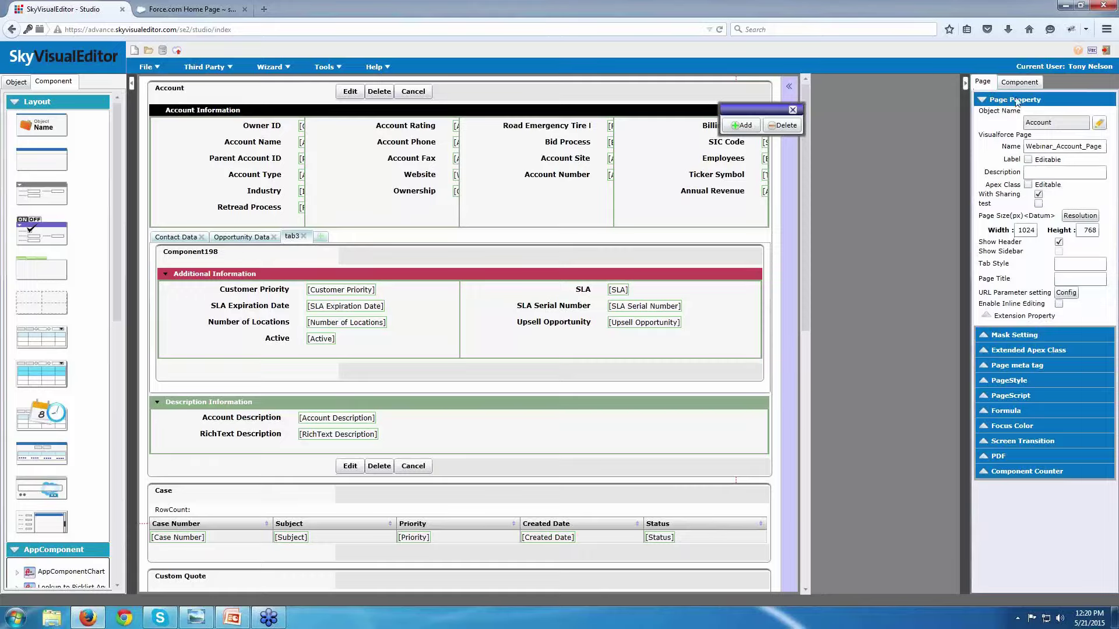
left_click(1057, 306)
scroll(80, 162, "down", 3)
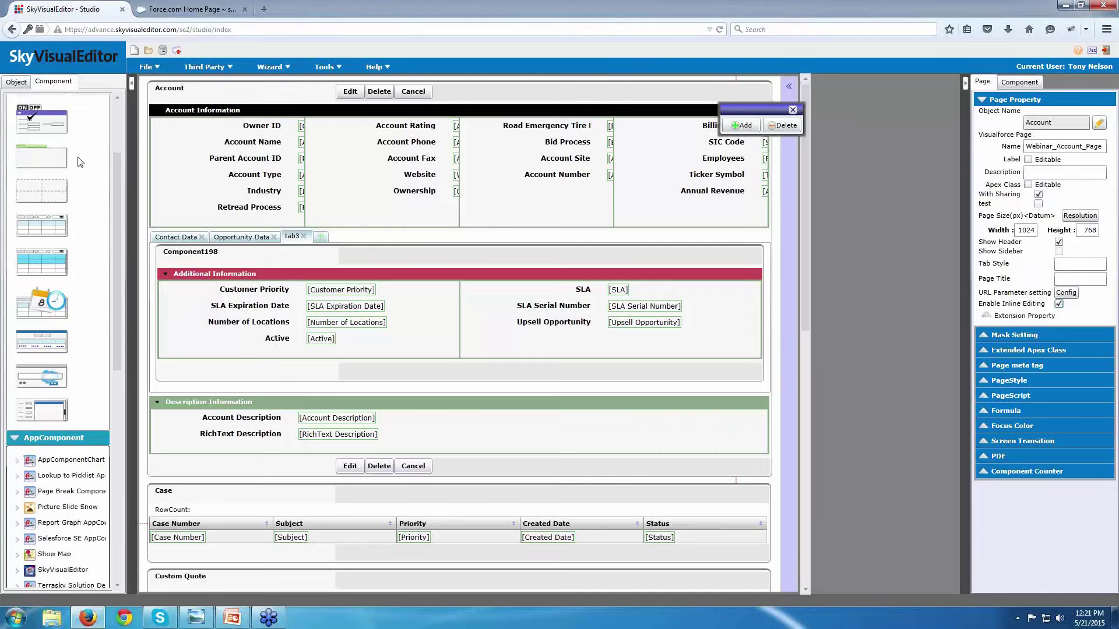
scroll(80, 162, "down", 10)
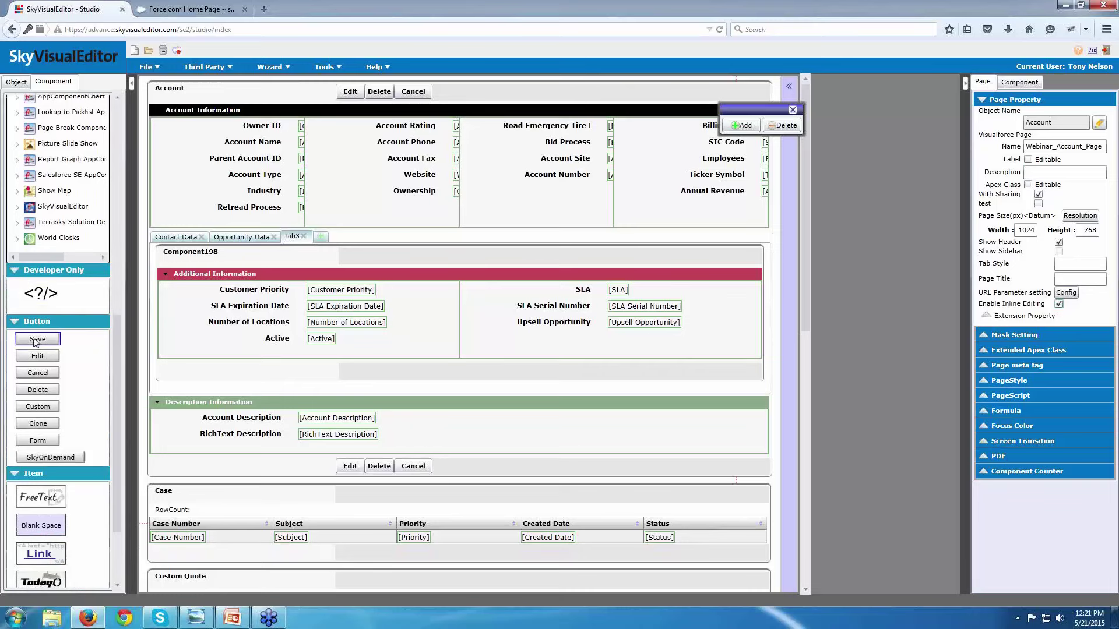
left_click_drag(34, 340, 341, 100)
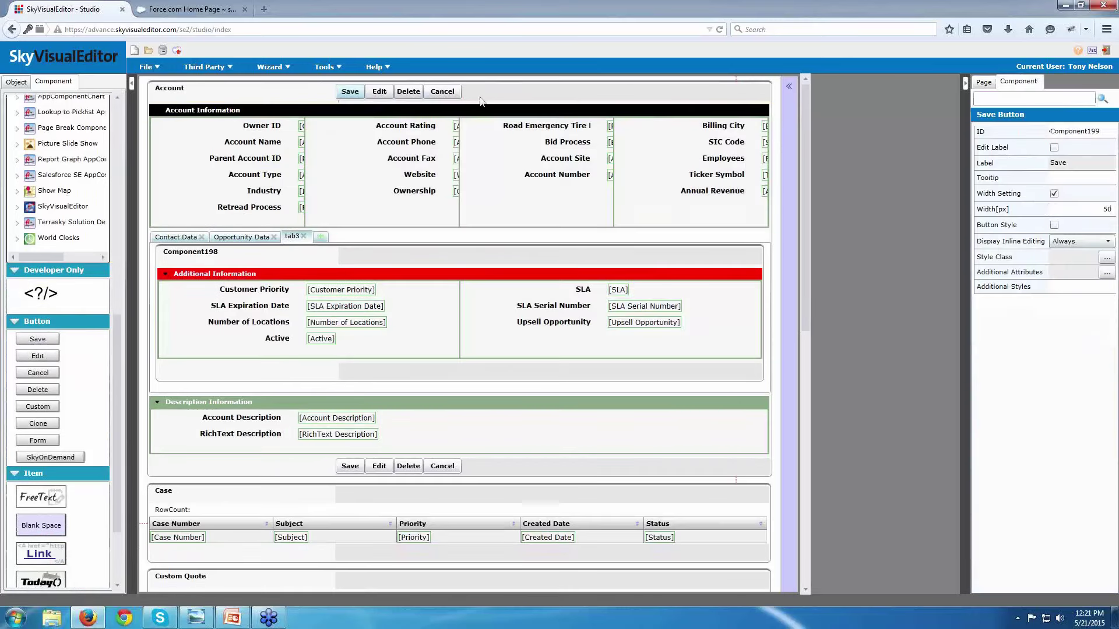
Set the inline editing display of the Account block's Save and Cancel buttons to Show On Edit.
left_click(1109, 244)
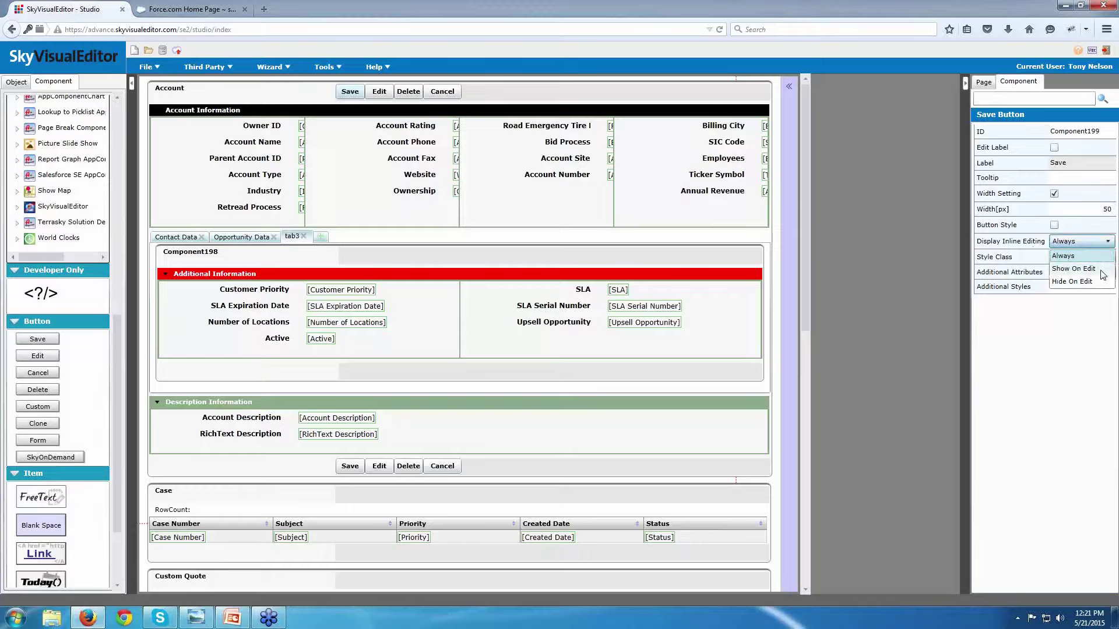
left_click(1100, 270)
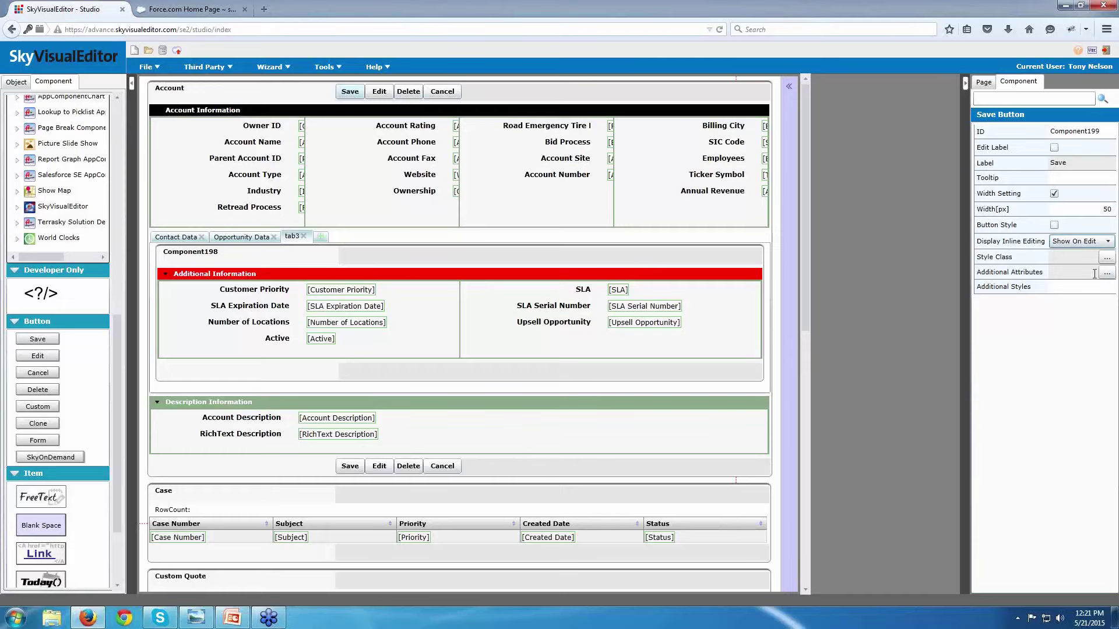
left_click(430, 95)
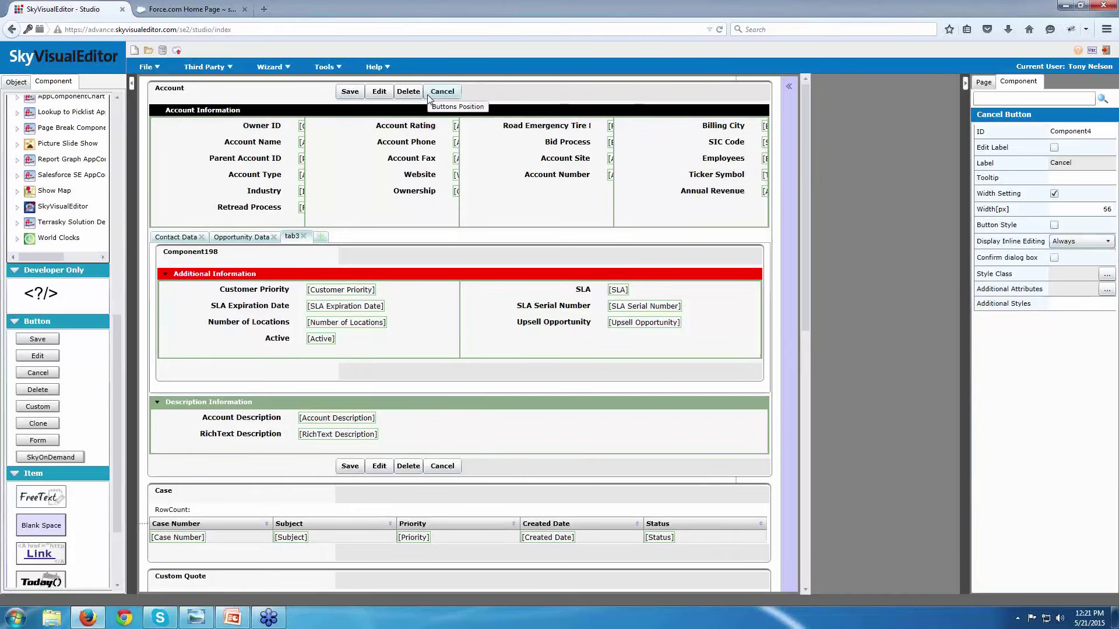
left_click(1107, 241)
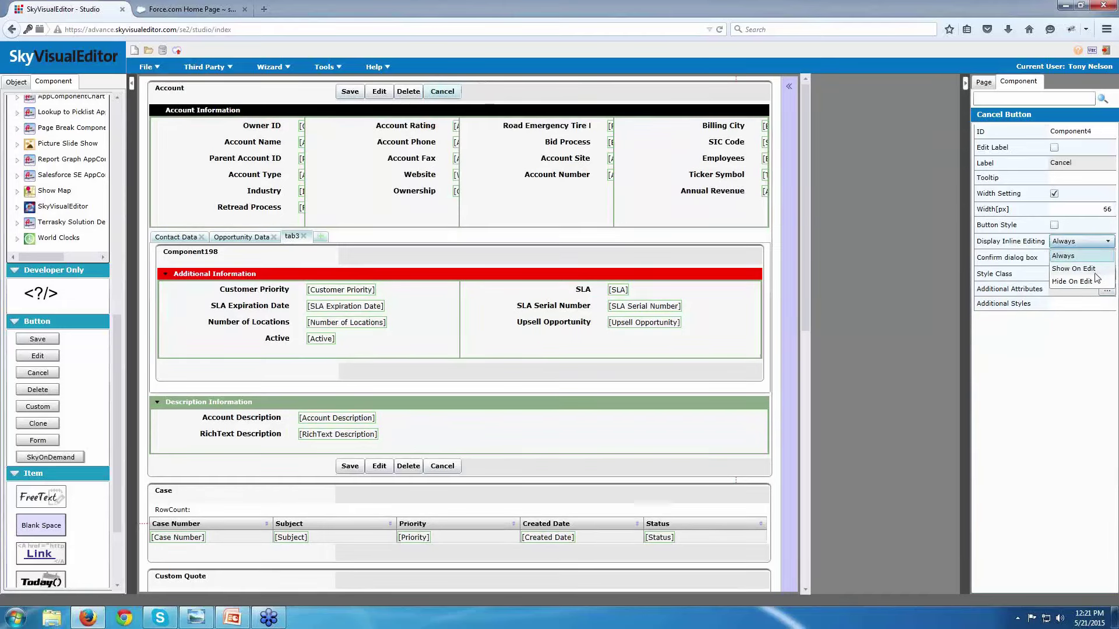
left_click(1098, 269)
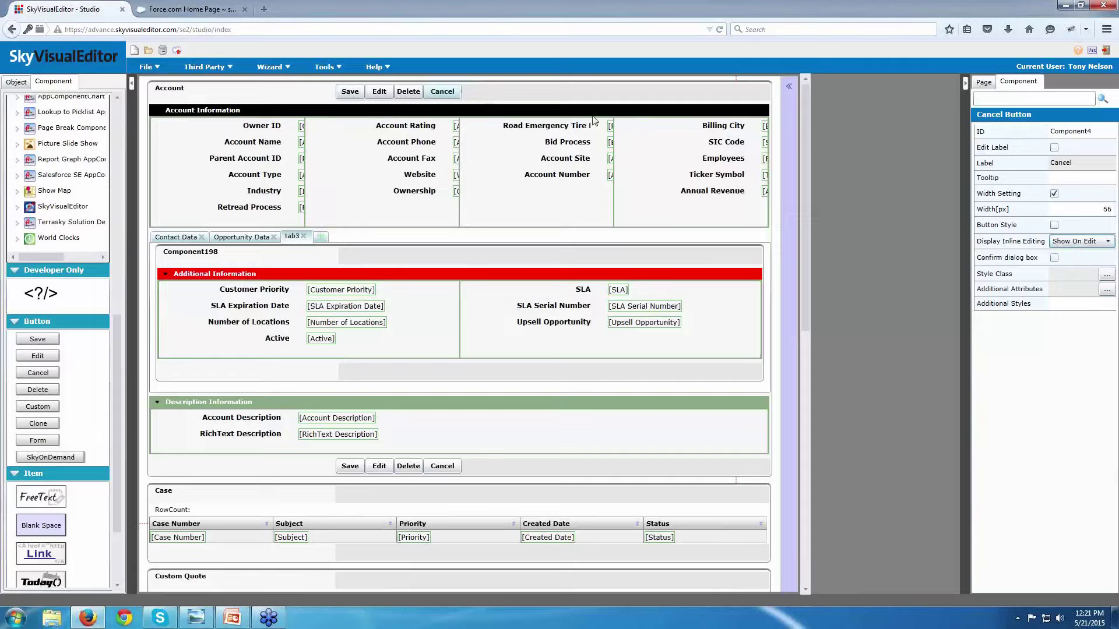
Set the inline editing display of the Account block's Edit and Delete buttons to Hide On Edit.
left_click(380, 93)
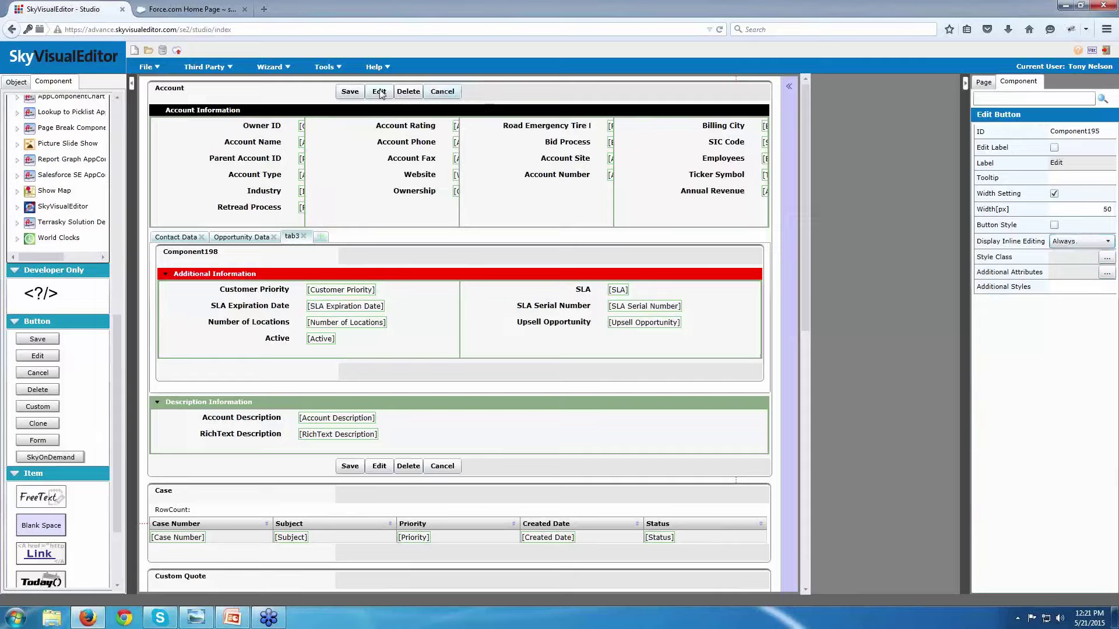
left_click(1072, 246)
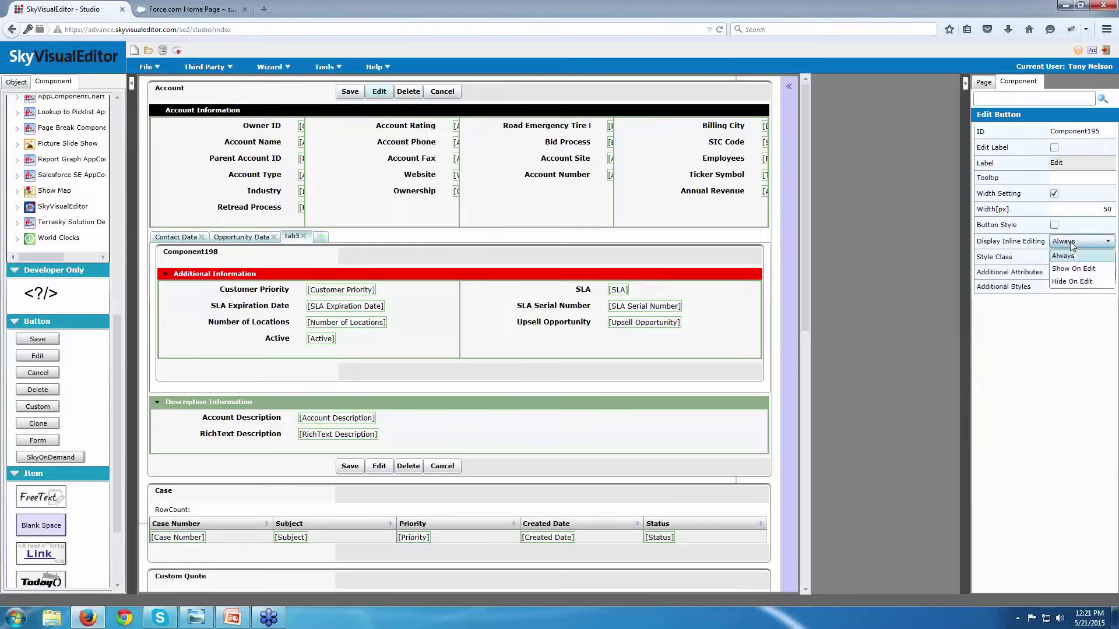
left_click(1079, 282)
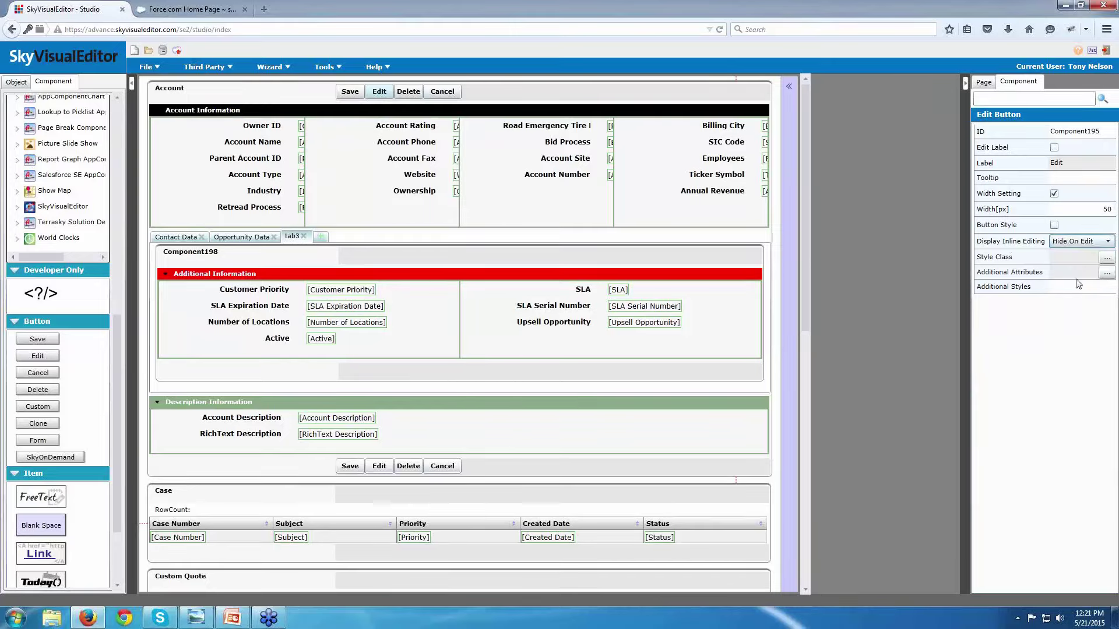
left_click(408, 93)
left_click(1098, 242)
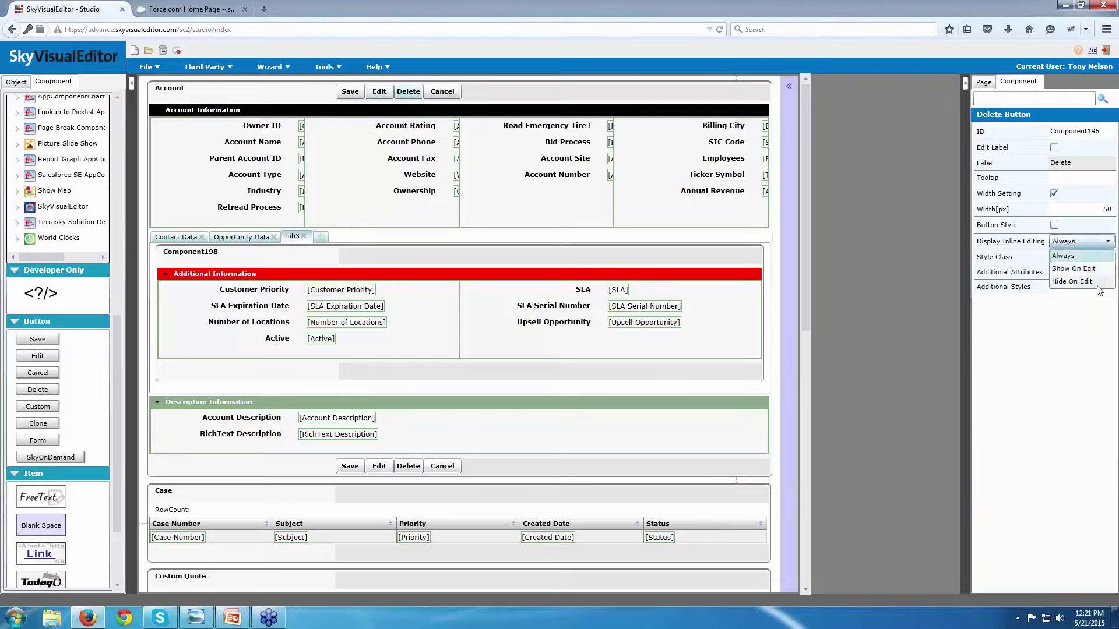
left_click(1078, 282)
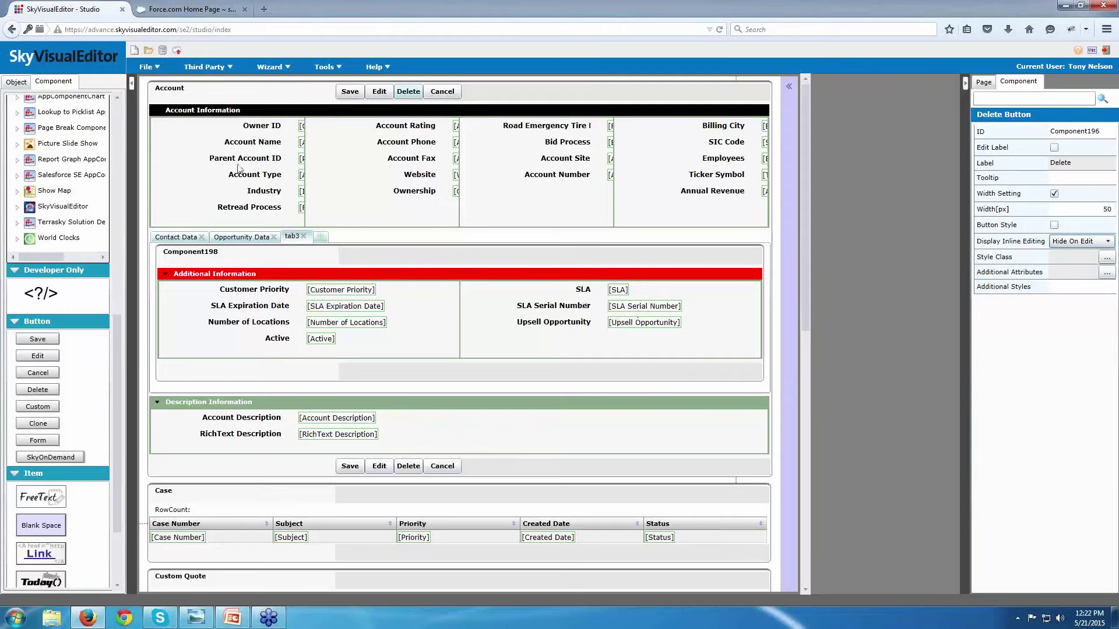
Deploy the Account page to the Test Environment (Sandbox, Developer Edition).
left_click(155, 69)
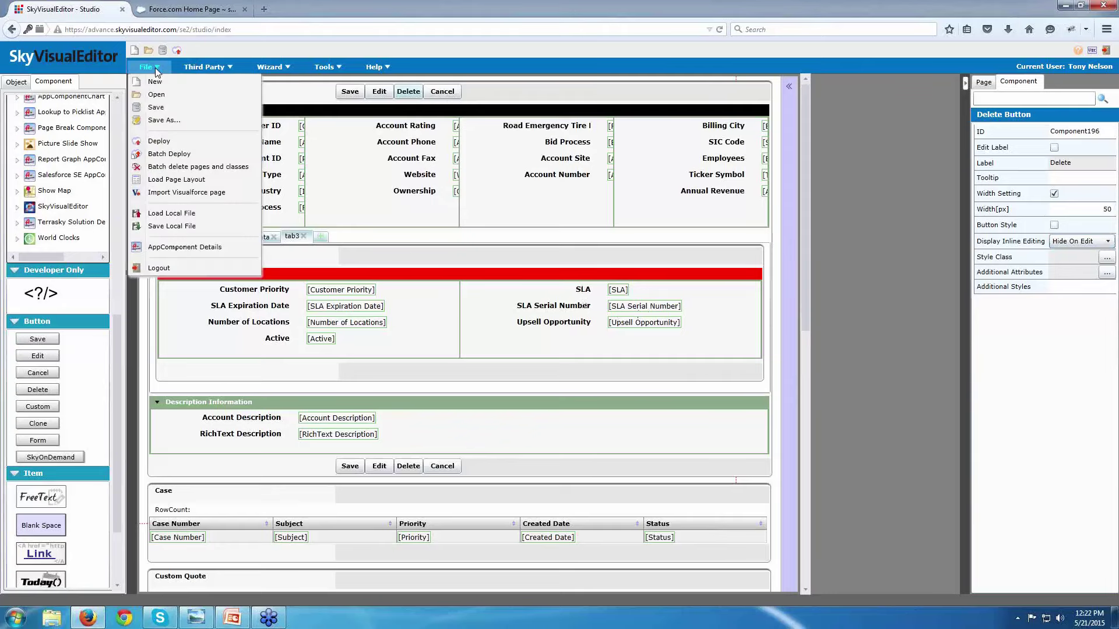
left_click(159, 141)
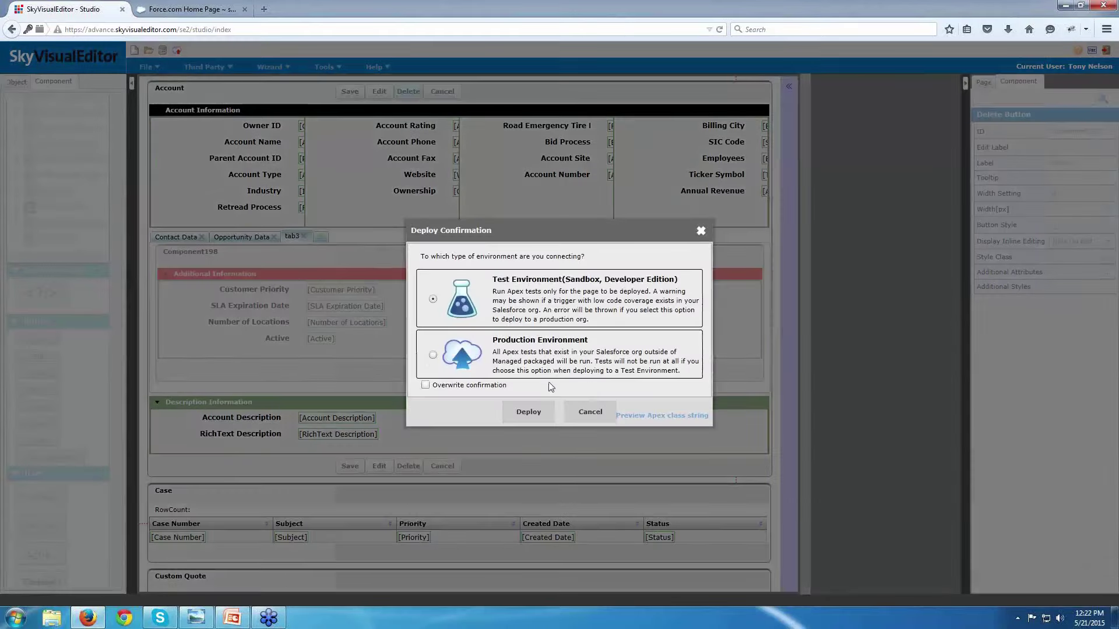
left_click(530, 416)
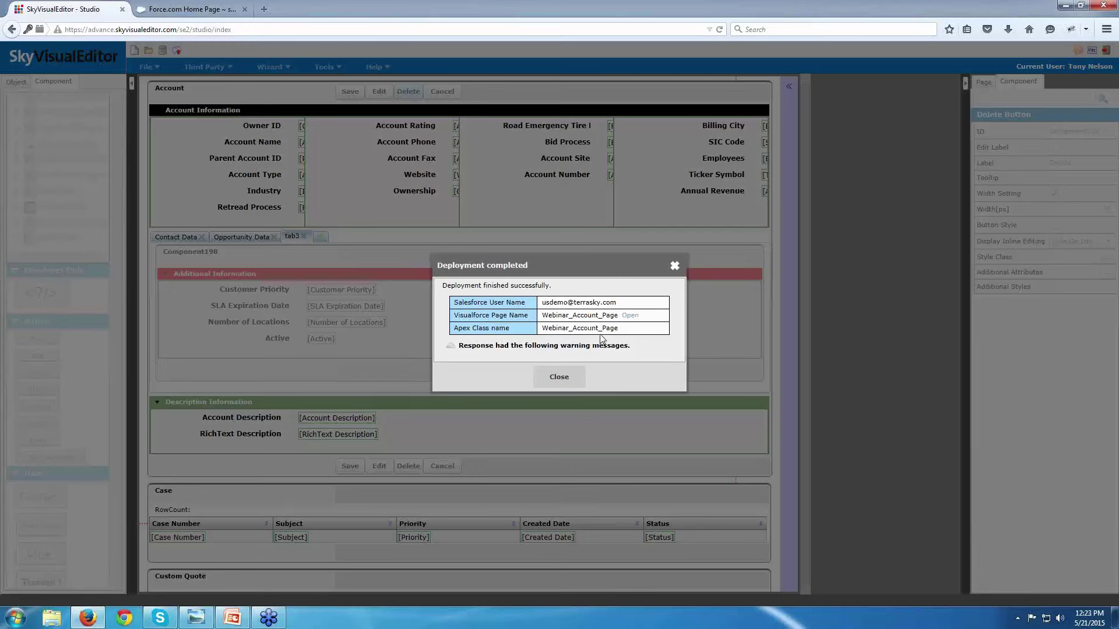
Switch to Salesforce setup and open the Buttons, Links, and Actions settings for Accounts.
left_click(211, 15)
scroll(252, 216, "down", 4)
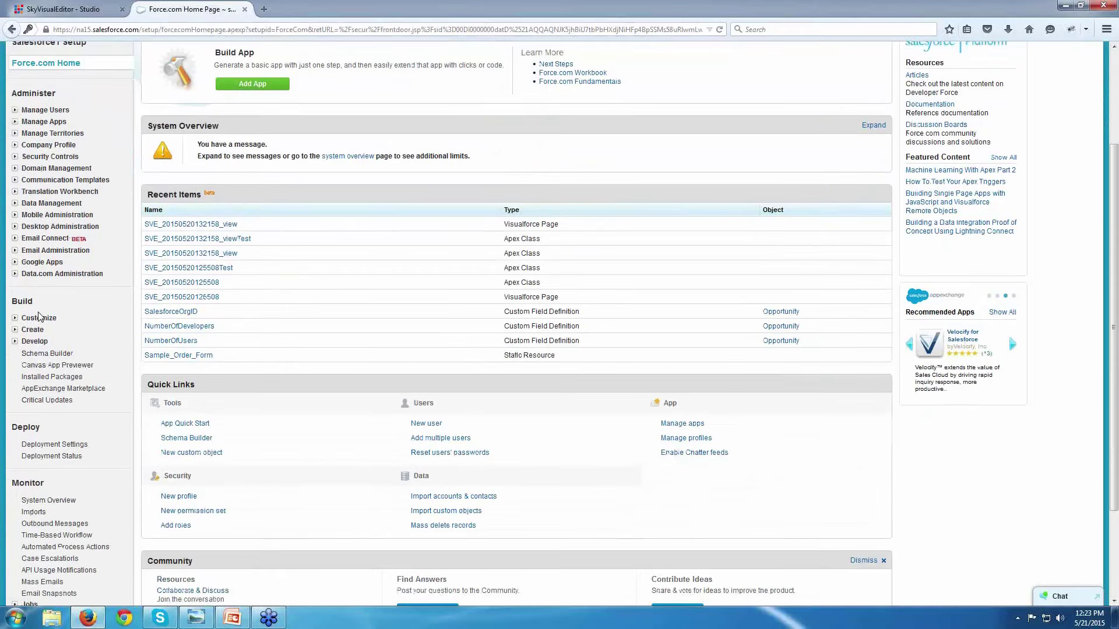
left_click(14, 319)
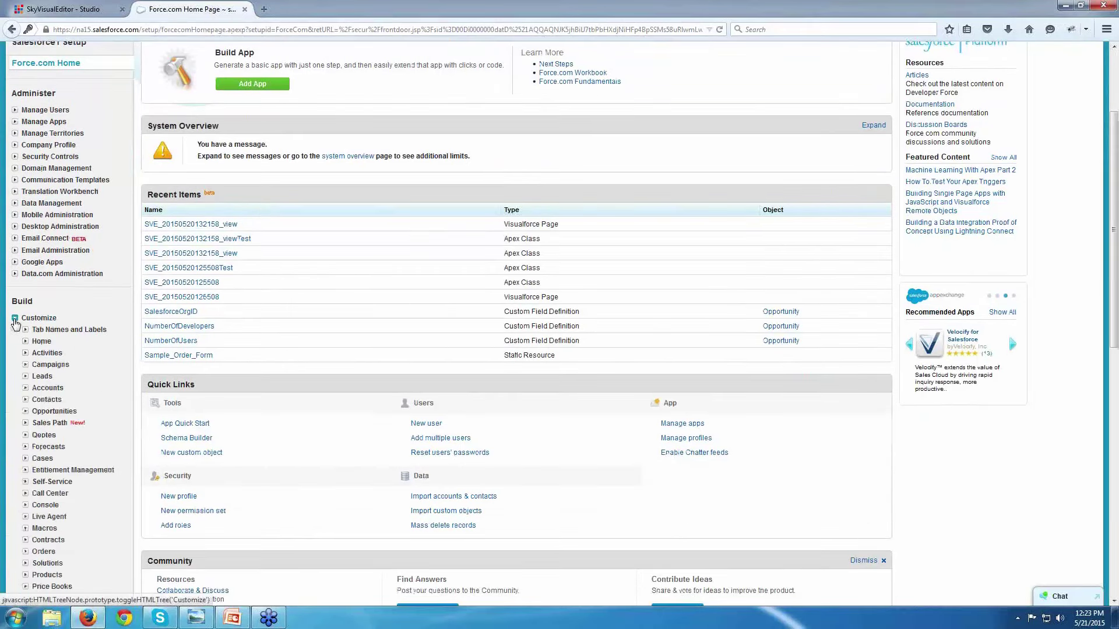
left_click(25, 389)
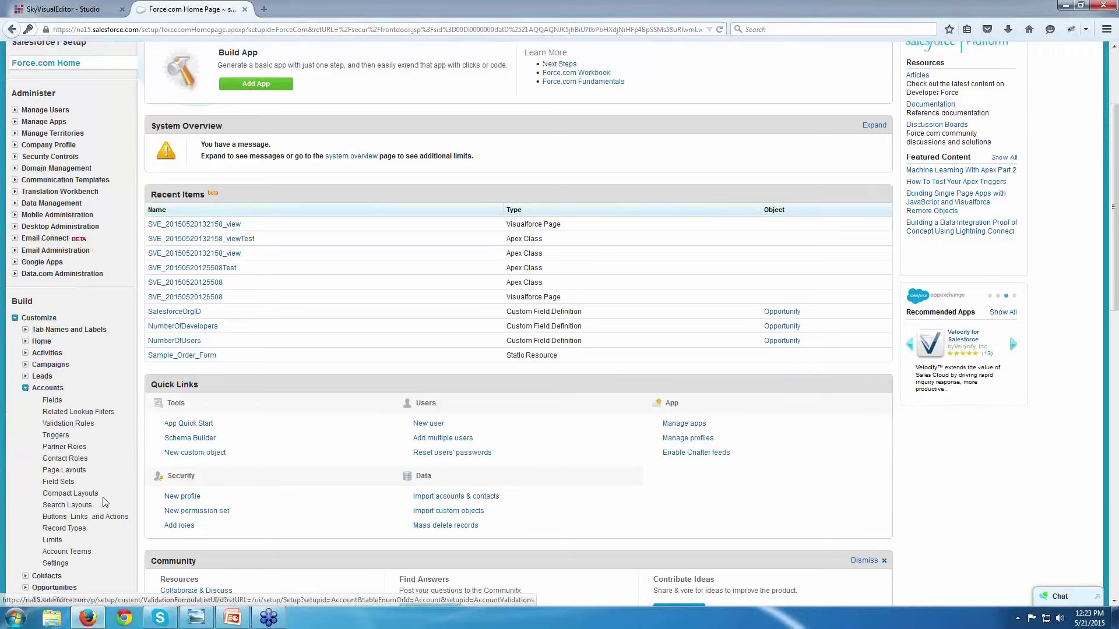
left_click(106, 520)
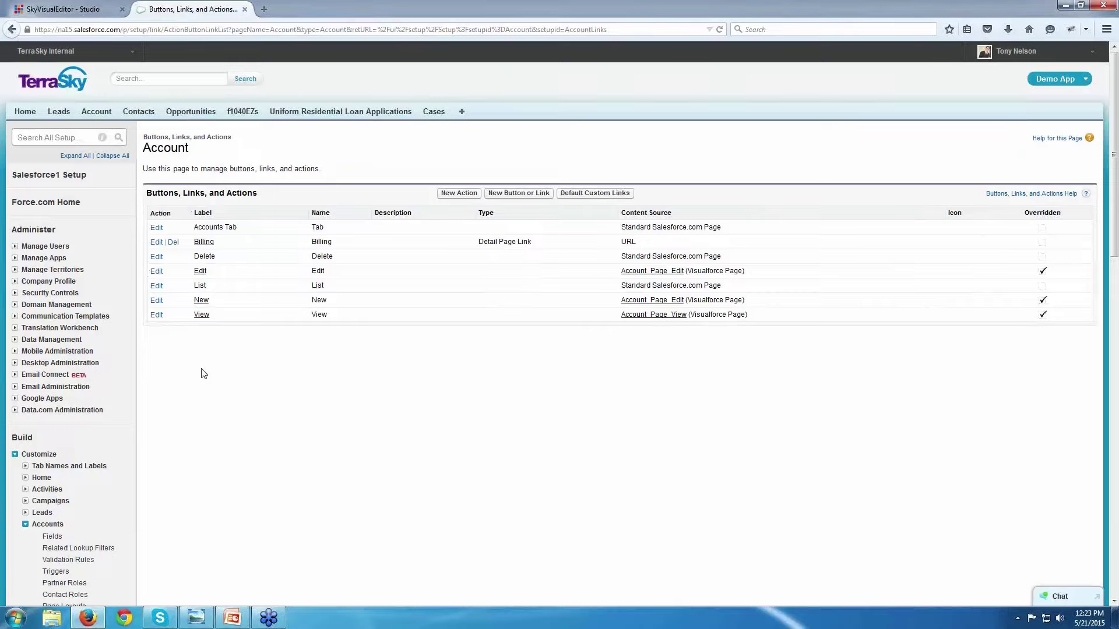
Override the Account View action with the Visualforce page Webinar_Account_Page and save the override.
left_click(156, 315)
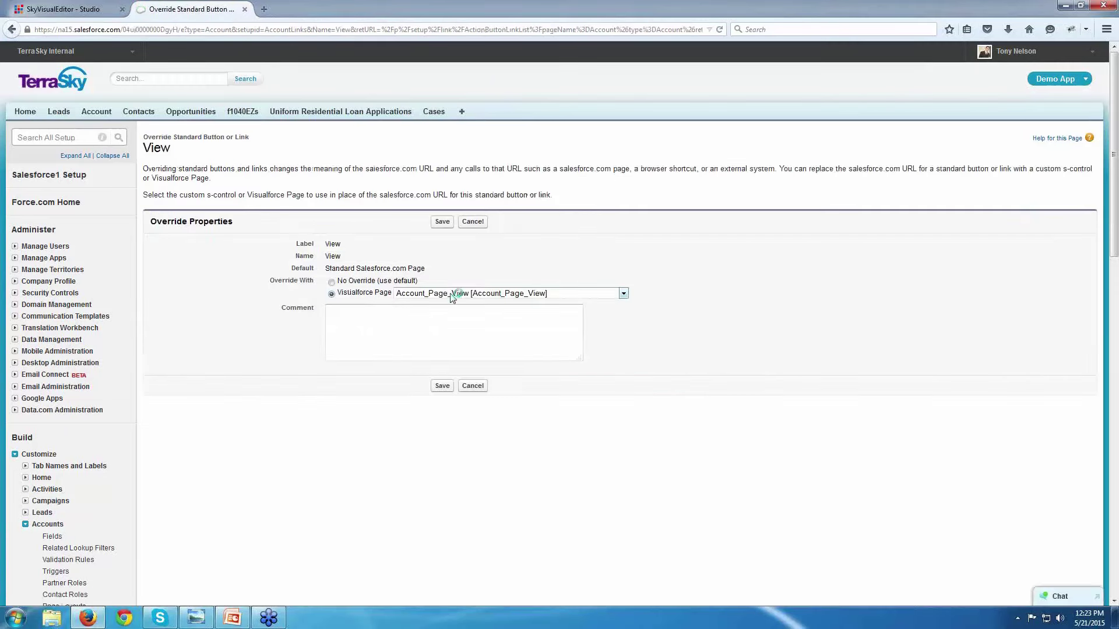
left_click(539, 296)
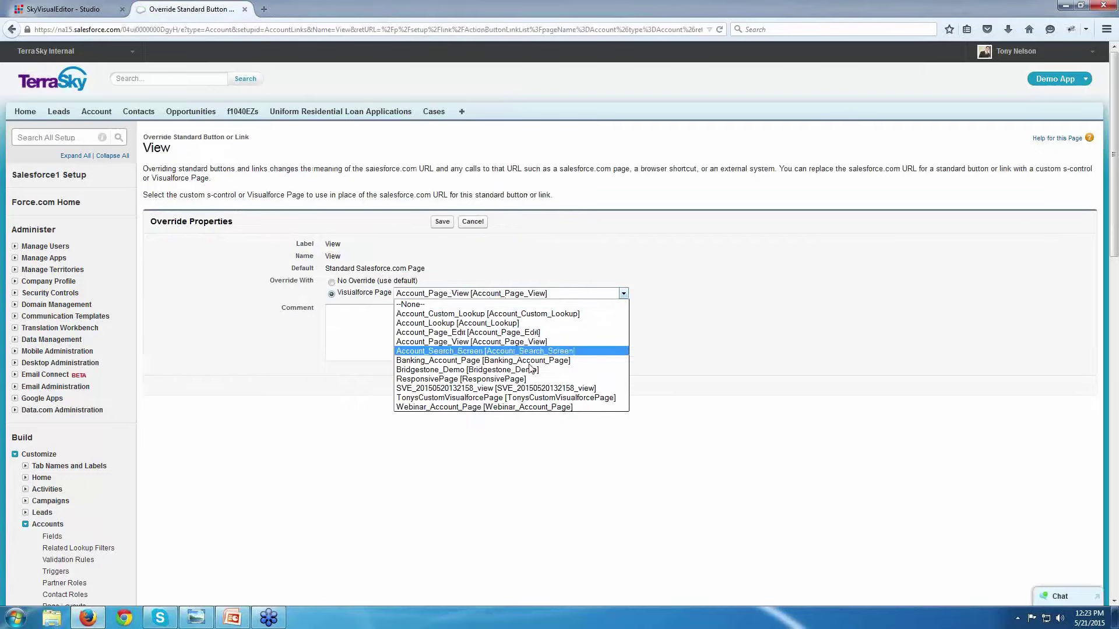
left_click(531, 406)
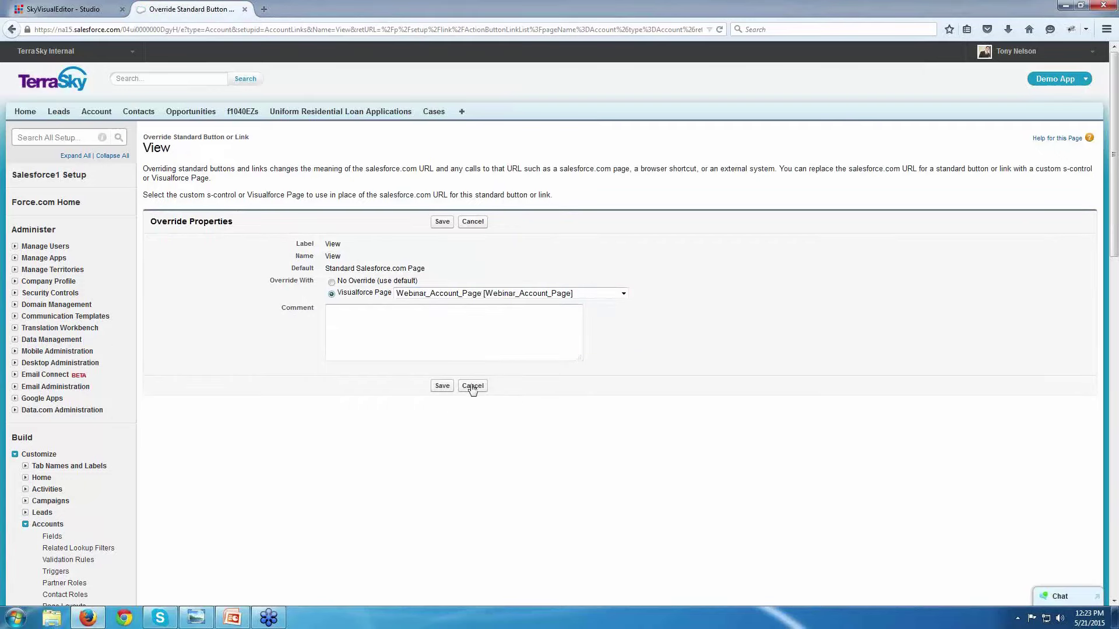
left_click(447, 388)
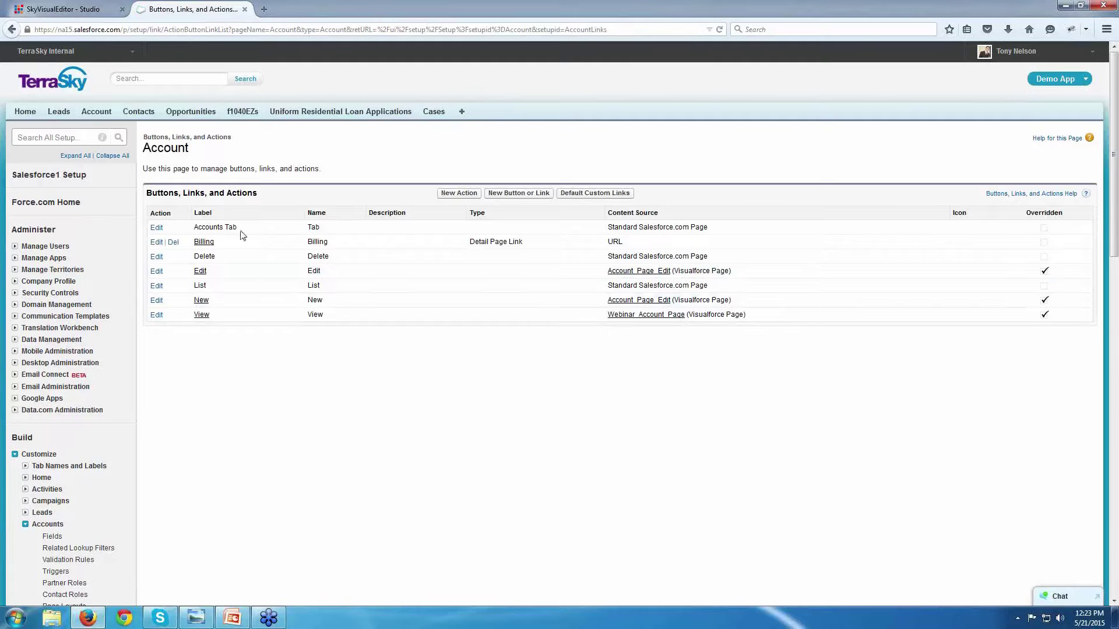
Open the recent GenePoint account and test its contact filter with a first name and with VP, clearing the filter each time.
left_click(98, 117)
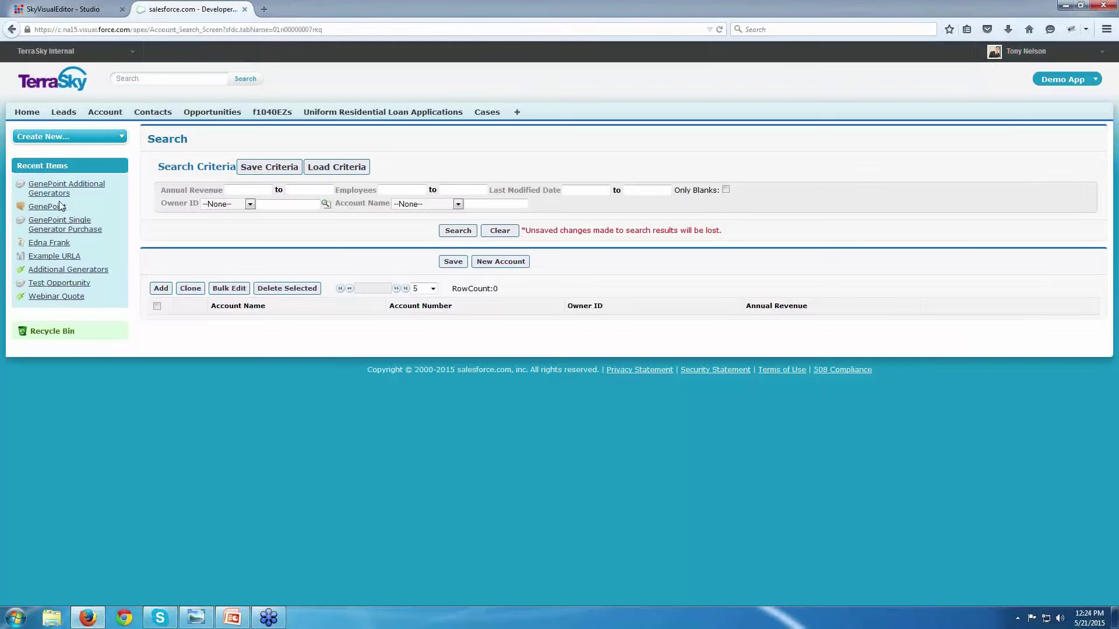
left_click(56, 208)
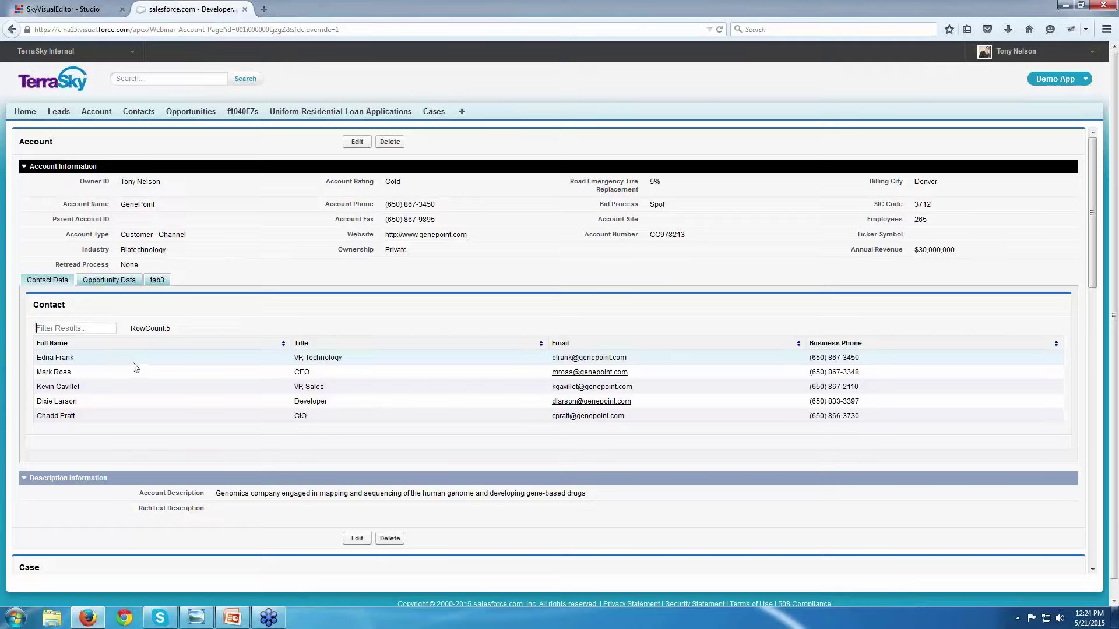
type("Edna")
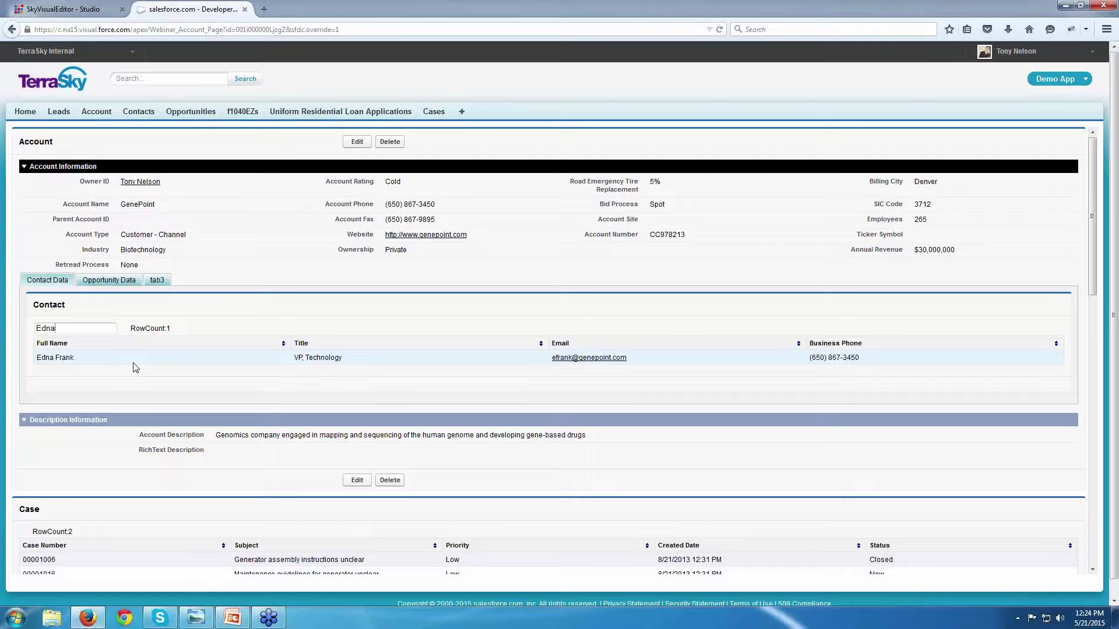
key("ctrl+a")
key("BackSpace")
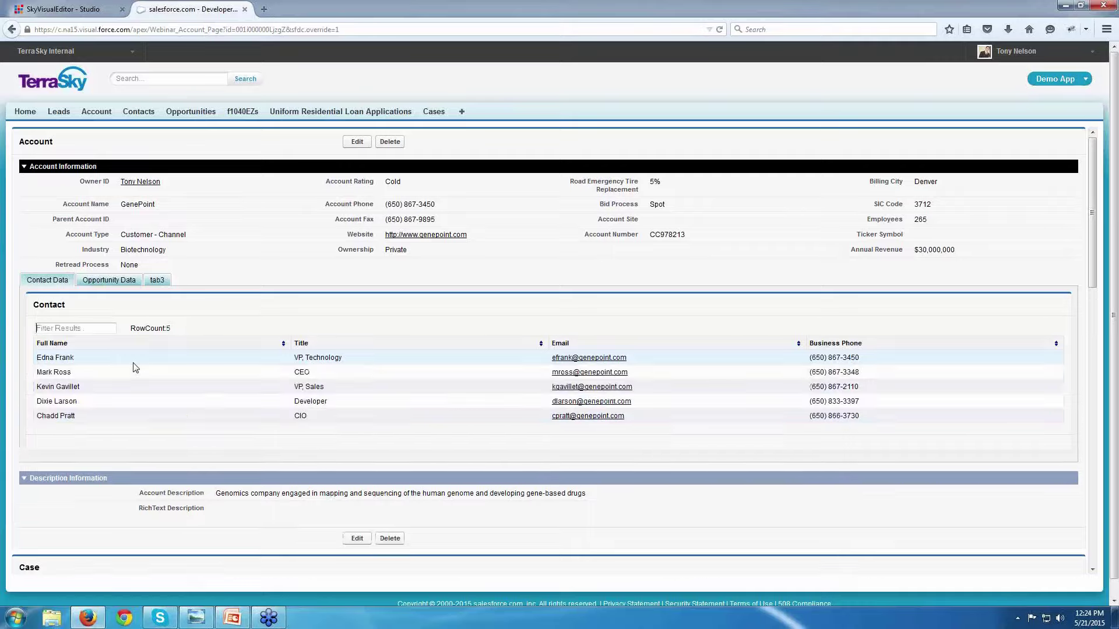
type("VP")
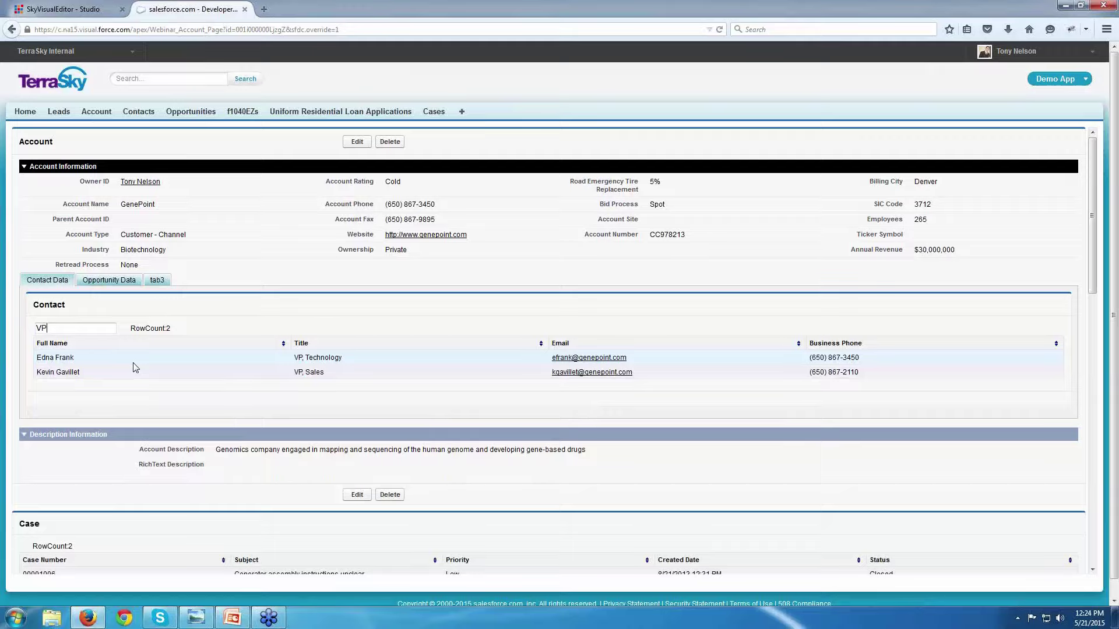
key("BackSpace")
key("BackSpace")
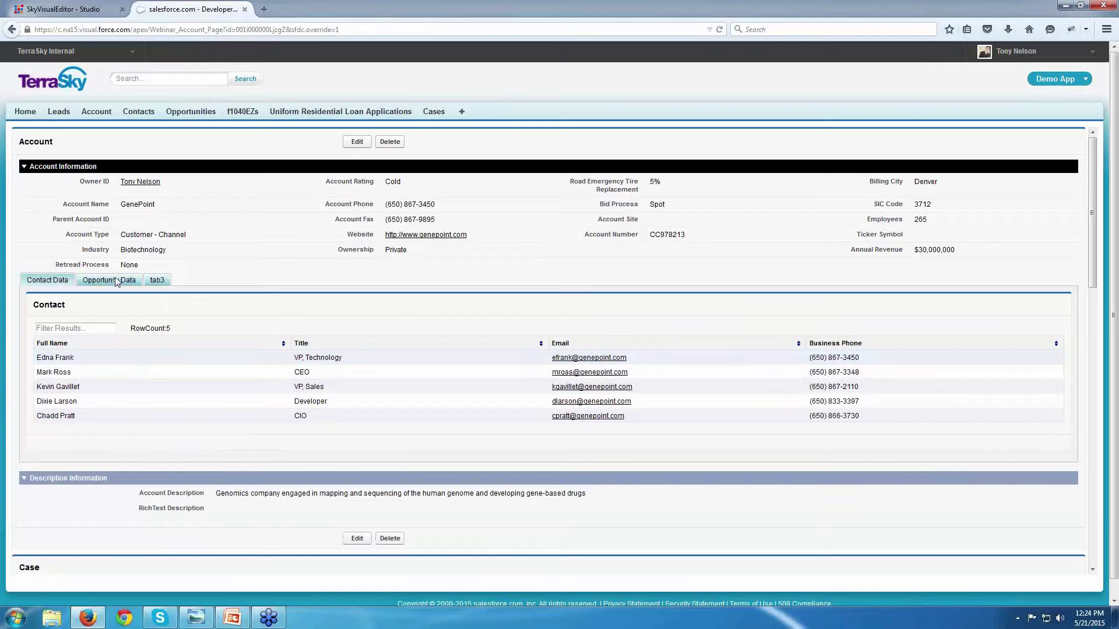
Examine the order form for the GenePoint Additional Generators opportunity in a widened detail panel, and collapse the panel.
left_click(118, 282)
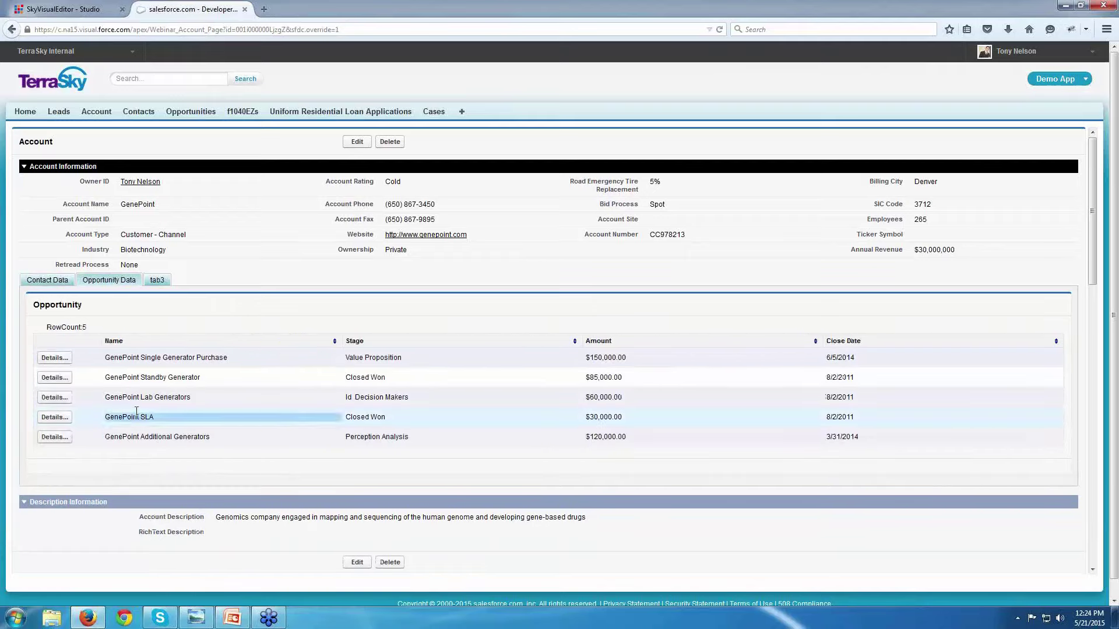
left_click(54, 437)
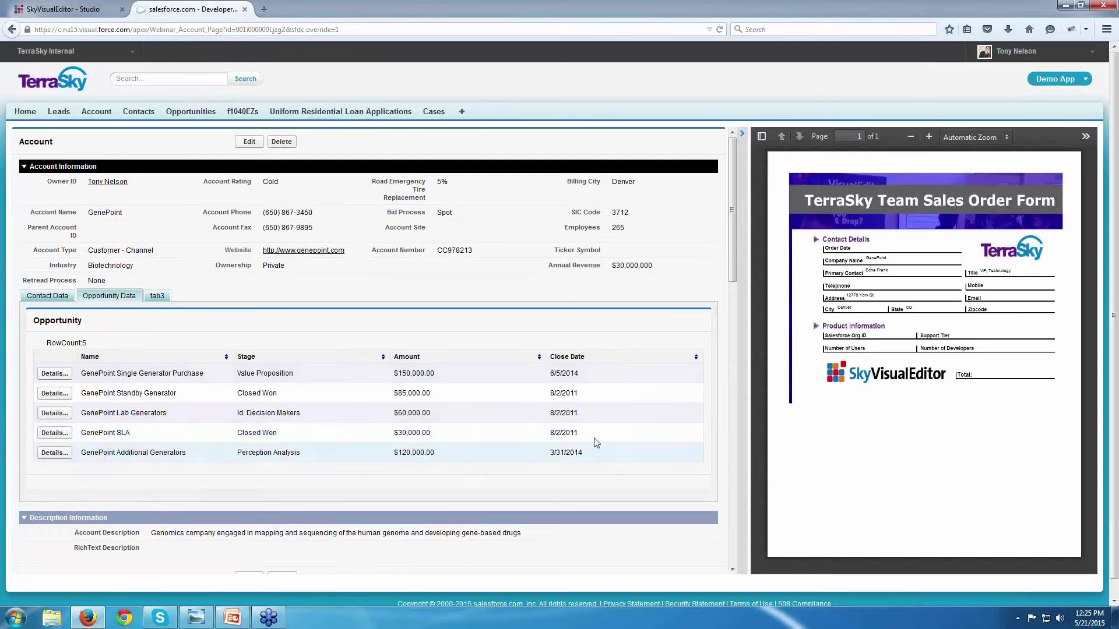
left_click_drag(744, 338, 493, 337)
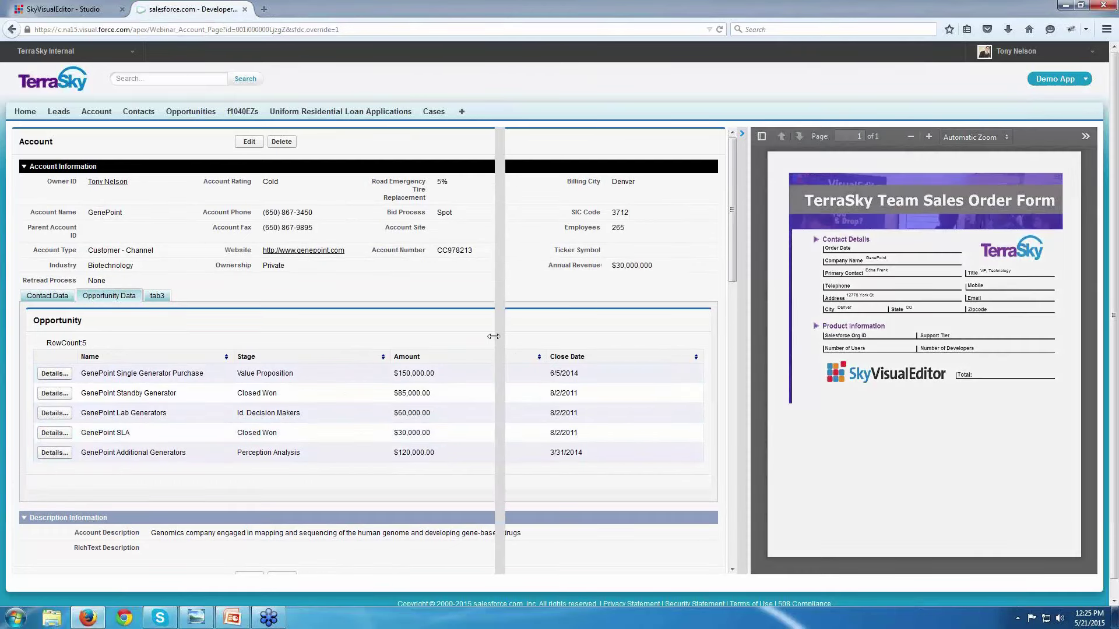
scroll(780, 341, "down", 2)
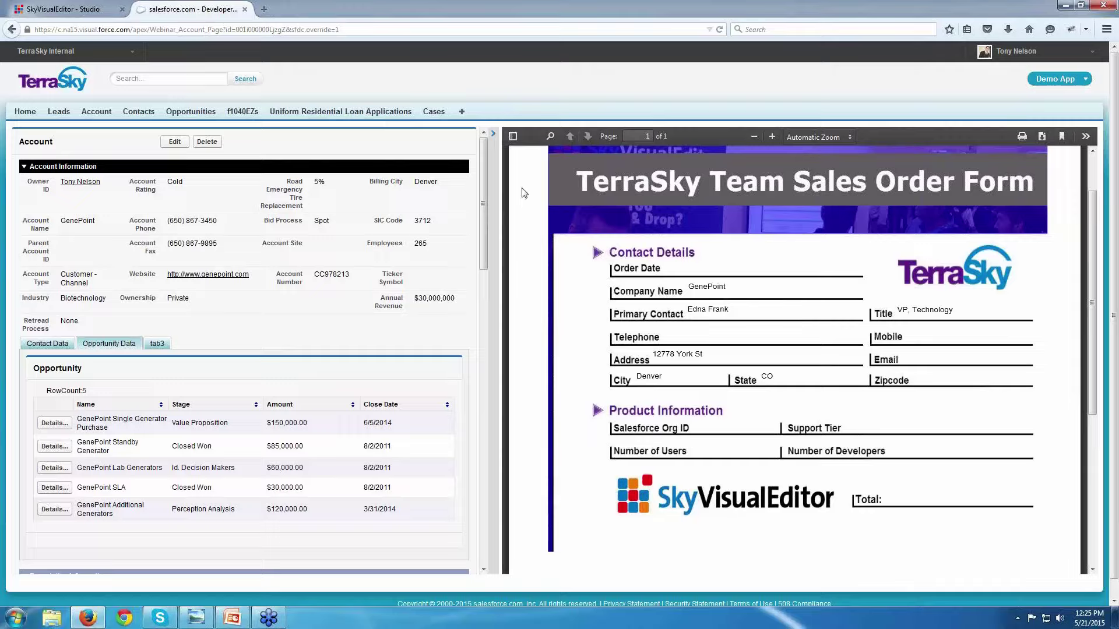
left_click(497, 140)
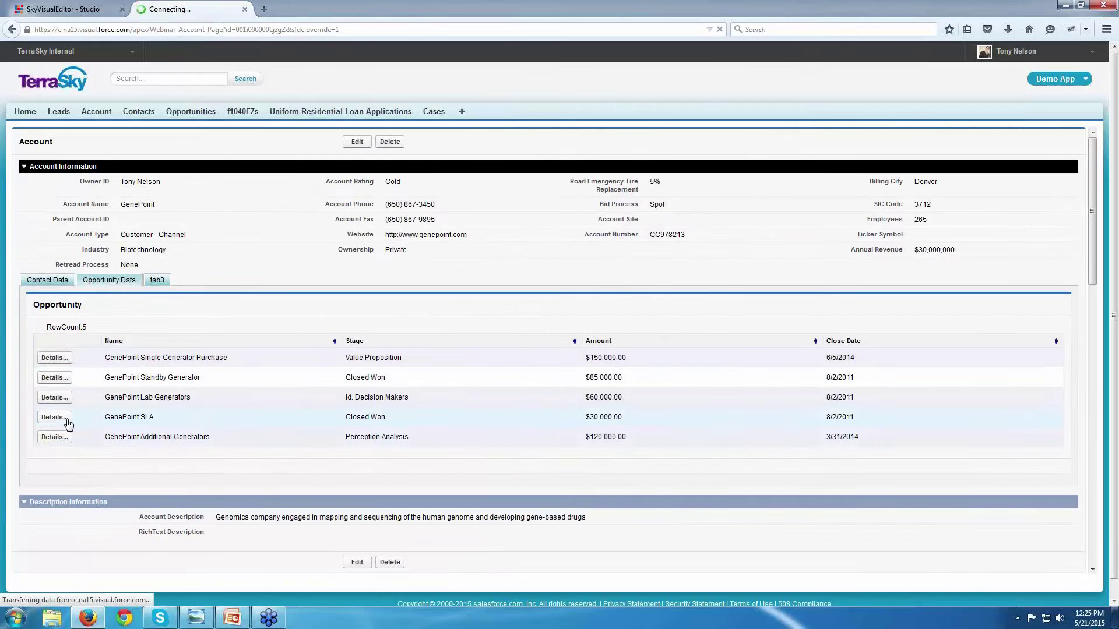